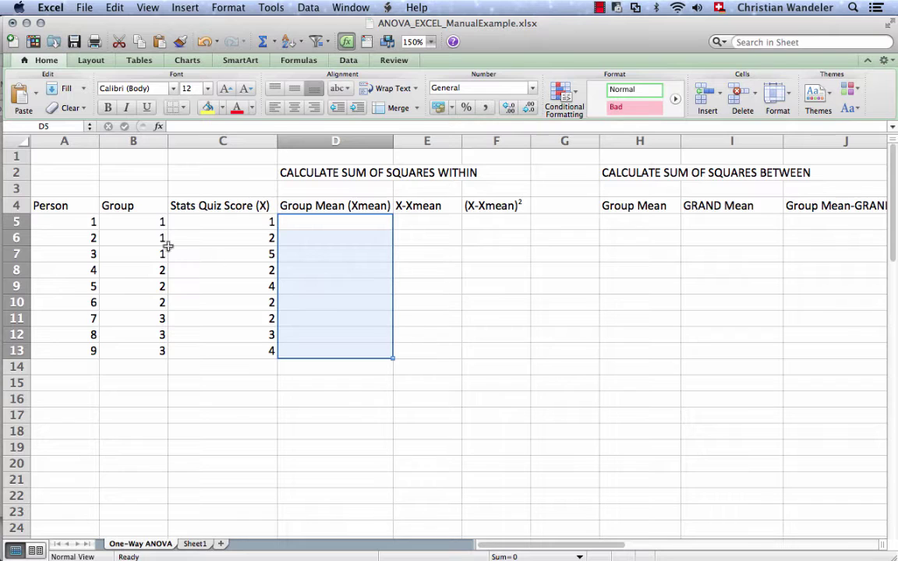
Review the person, group and quiz score columns, including the score rows belonging to each of the three groups
left_click_drag(77, 222, 79, 350)
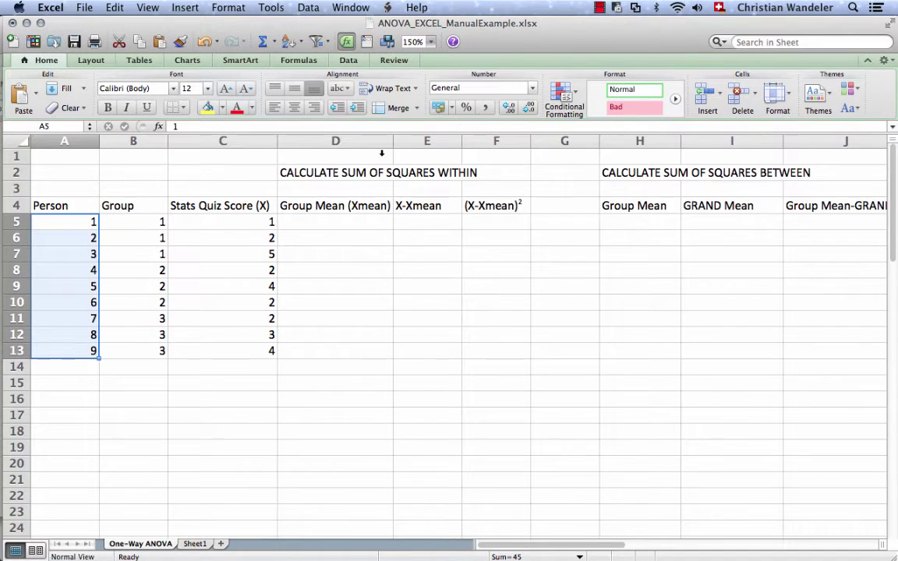
left_click_drag(262, 223, 260, 346)
left_click_drag(158, 222, 156, 351)
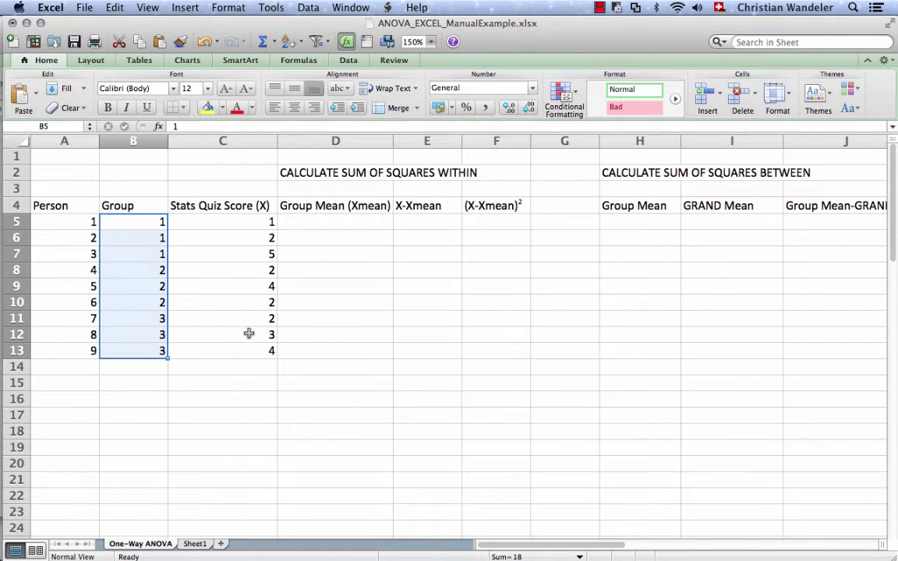
left_click(148, 236)
left_click(145, 219)
left_click_drag(145, 219, 202, 252)
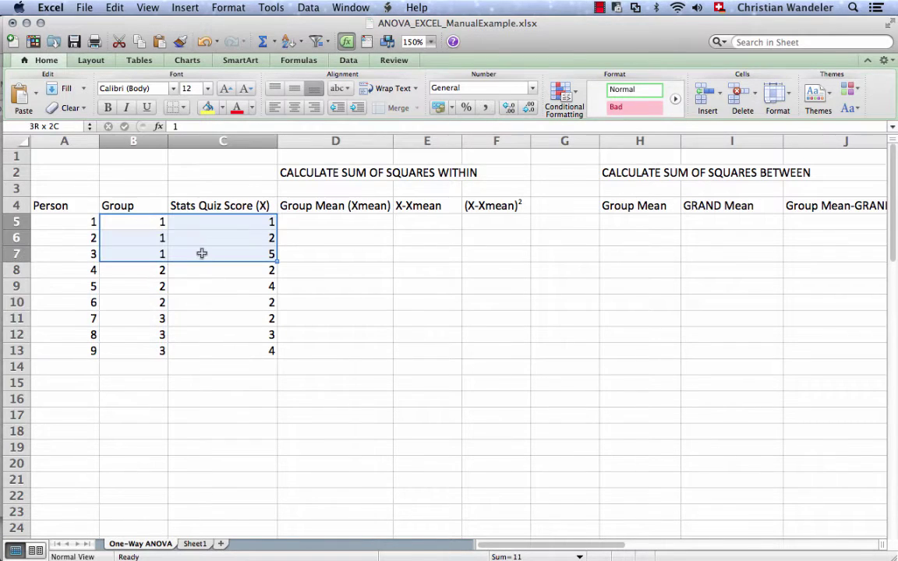
left_click_drag(86, 270, 220, 302)
left_click_drag(82, 318, 216, 350)
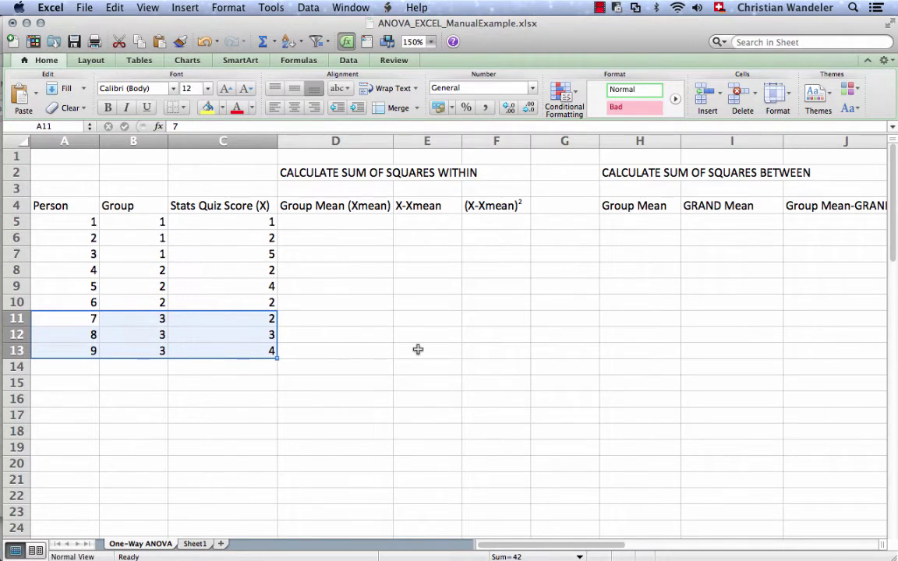
Examine the general ANOVA summary table and the summary table for this example further down the sheet
scroll(452, 359, "down", 10)
scroll(453, 358, "right", 5)
scroll(452, 360, "down", 2)
scroll(452, 359, "right", 1)
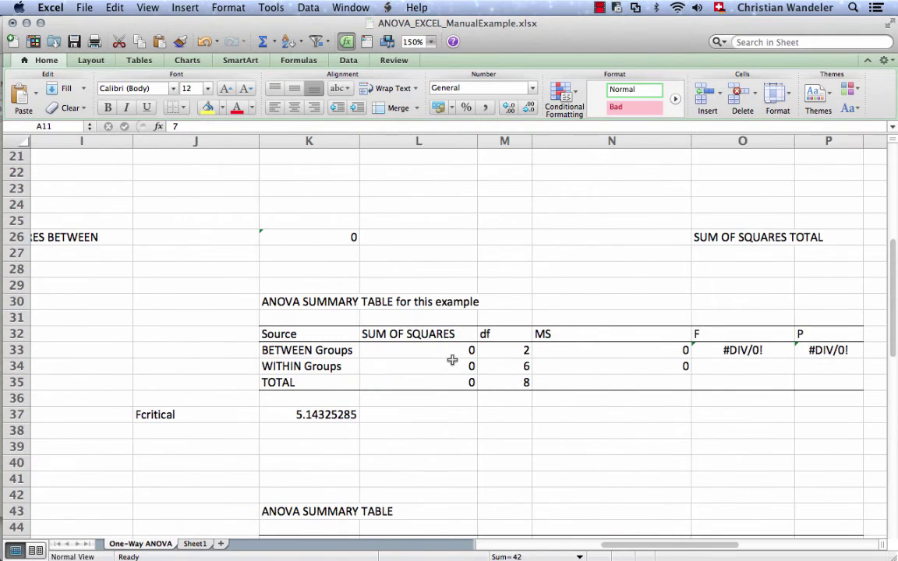
scroll(452, 360, "down", 4)
scroll(452, 359, "right", 1)
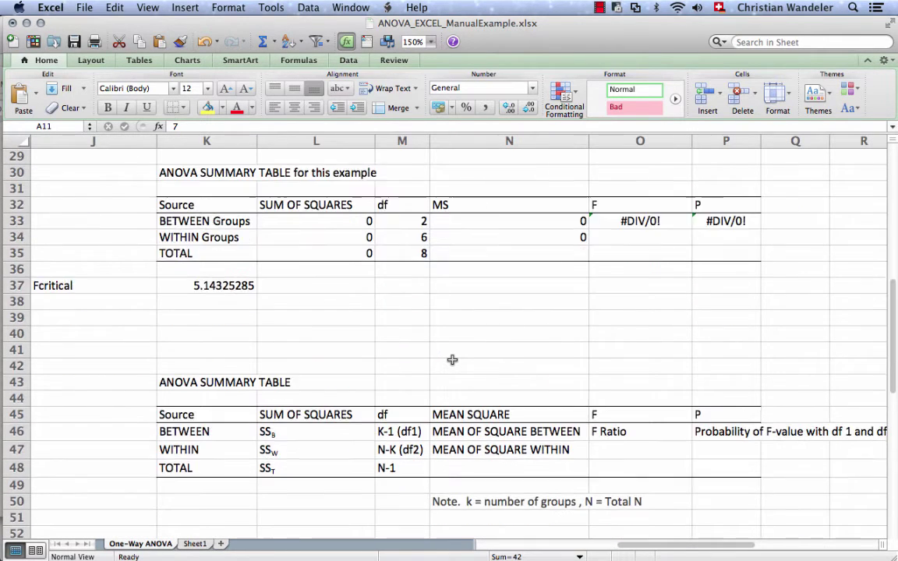
left_click_drag(190, 343, 734, 480)
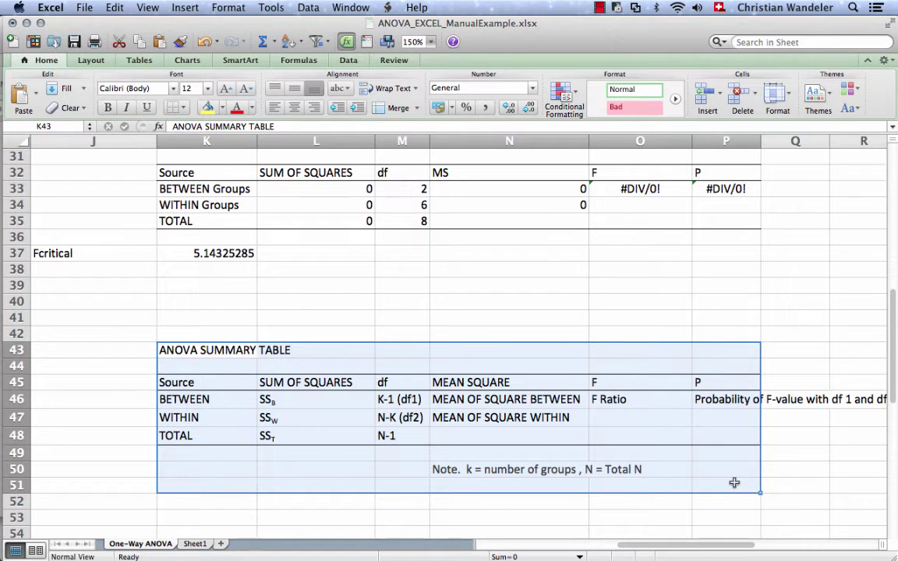
scroll(474, 324, "up", 3)
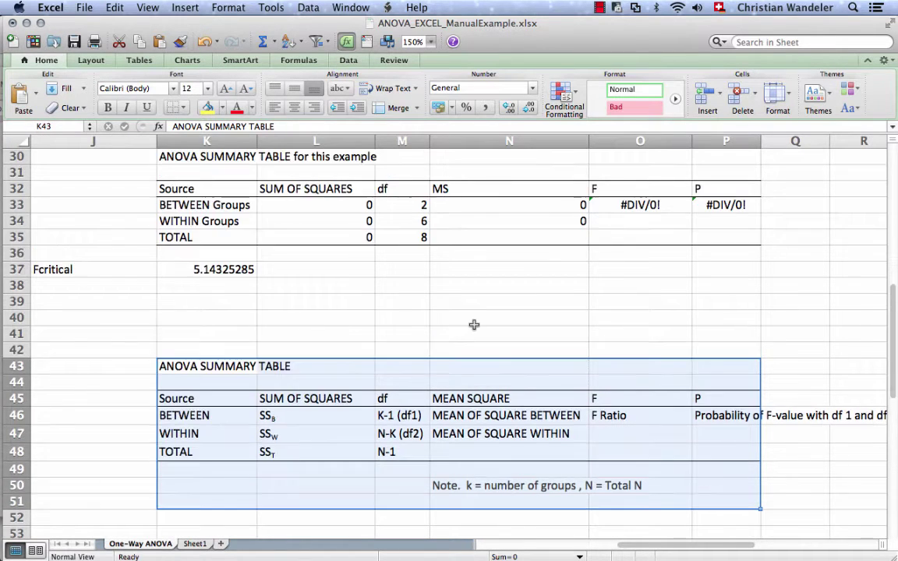
scroll(473, 325, "down", 1)
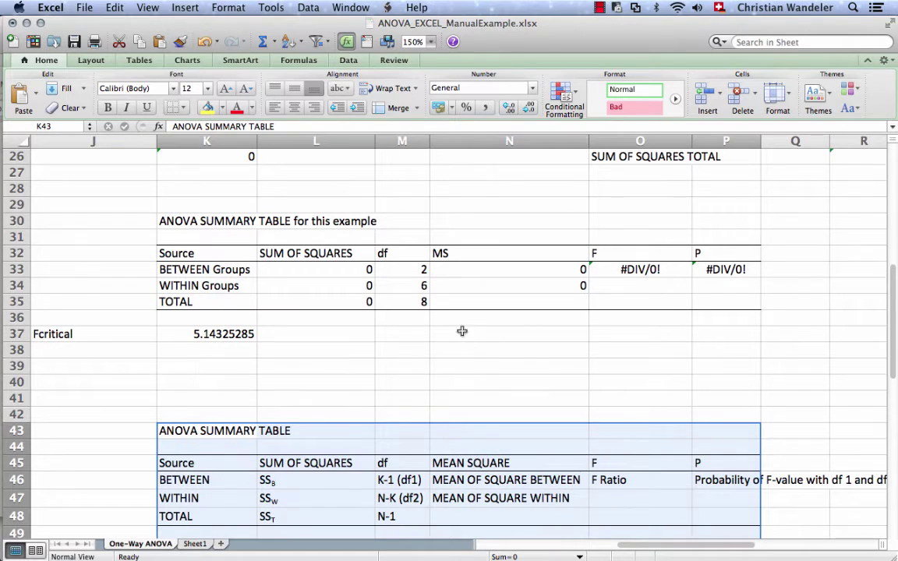
scroll(458, 326, "down", 1)
Compare the between, within and total degrees-of-freedom formulas with the example table's df entries, and check its sum of squares column
left_click(405, 240)
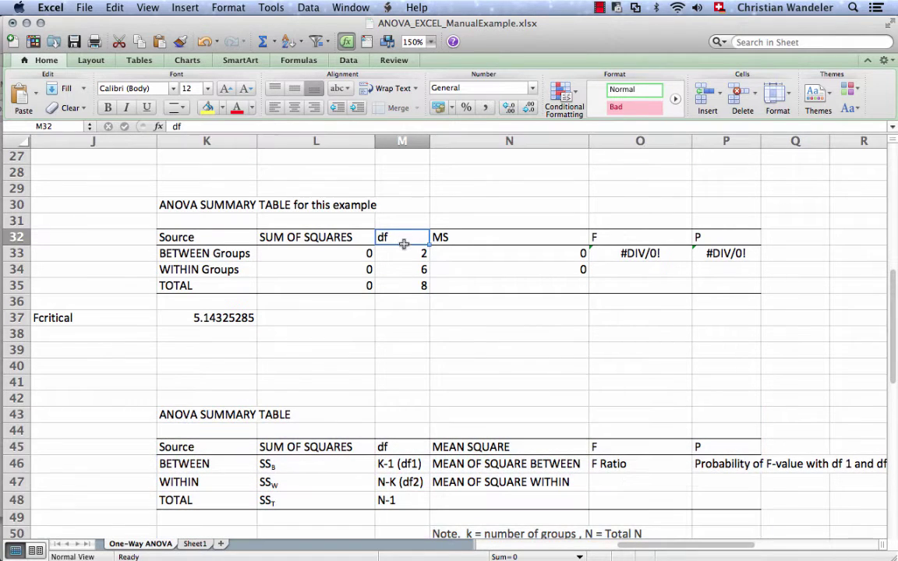
left_click(232, 253)
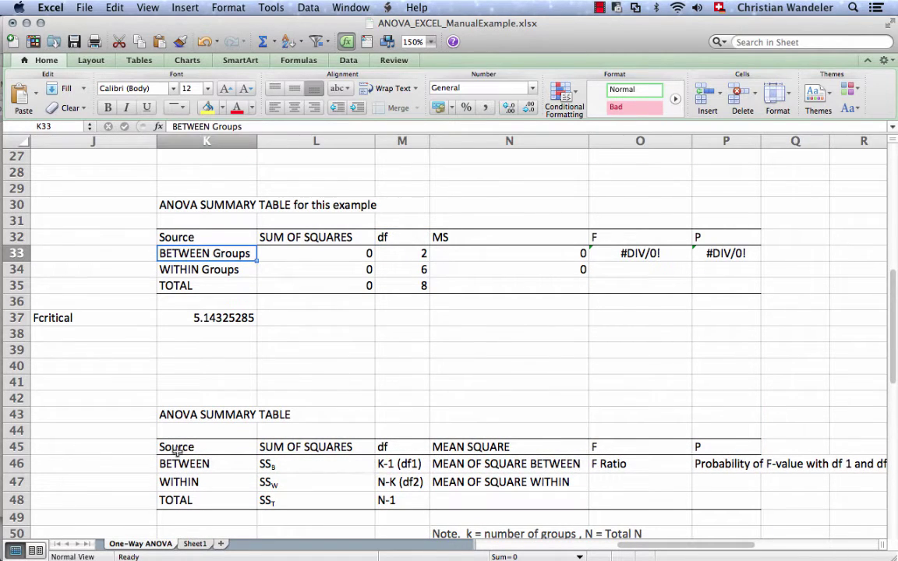
left_click_drag(191, 464, 385, 464)
left_click(386, 465)
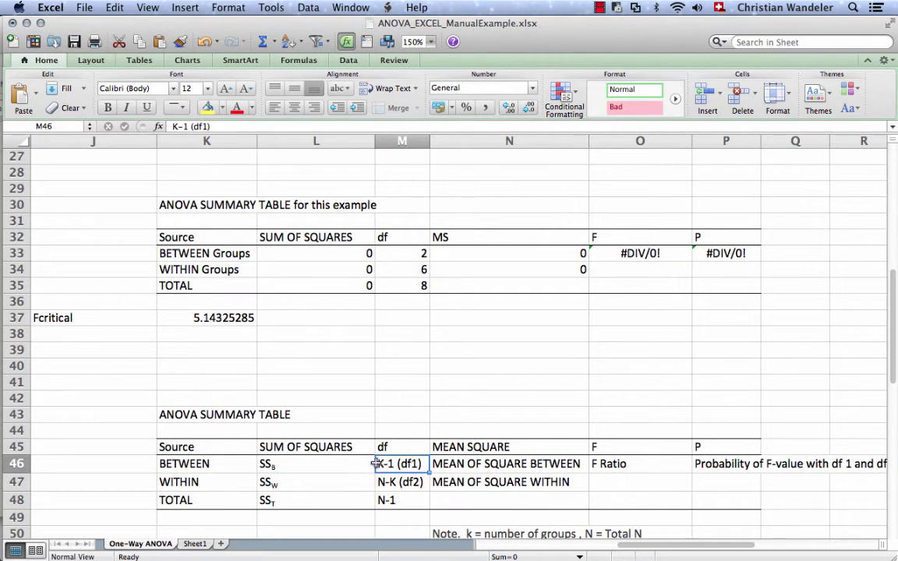
left_click(399, 253)
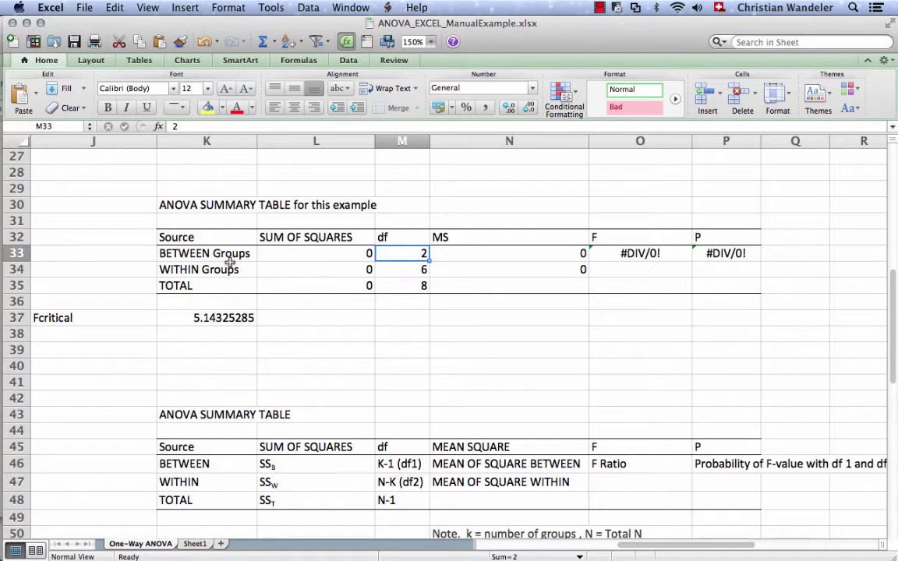
left_click(407, 270)
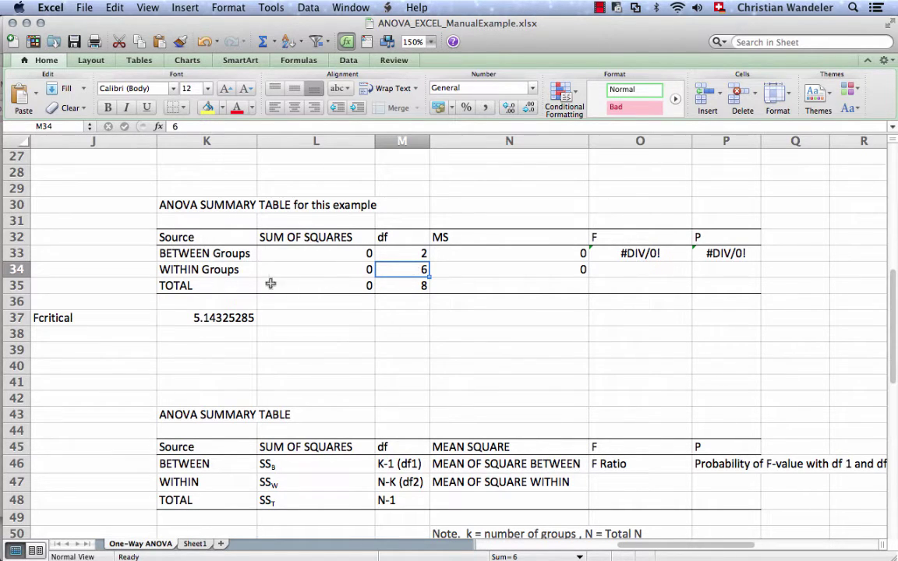
left_click(397, 503)
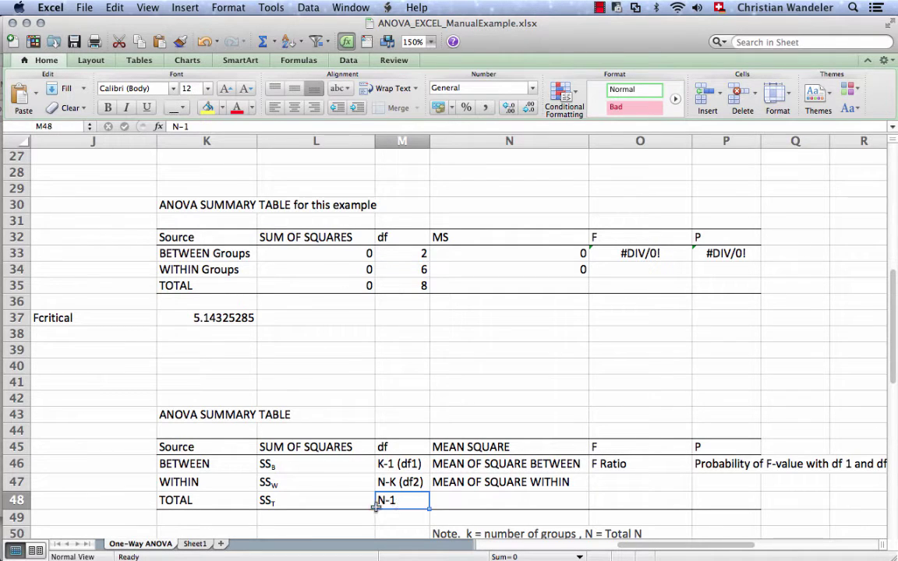
left_click(398, 286)
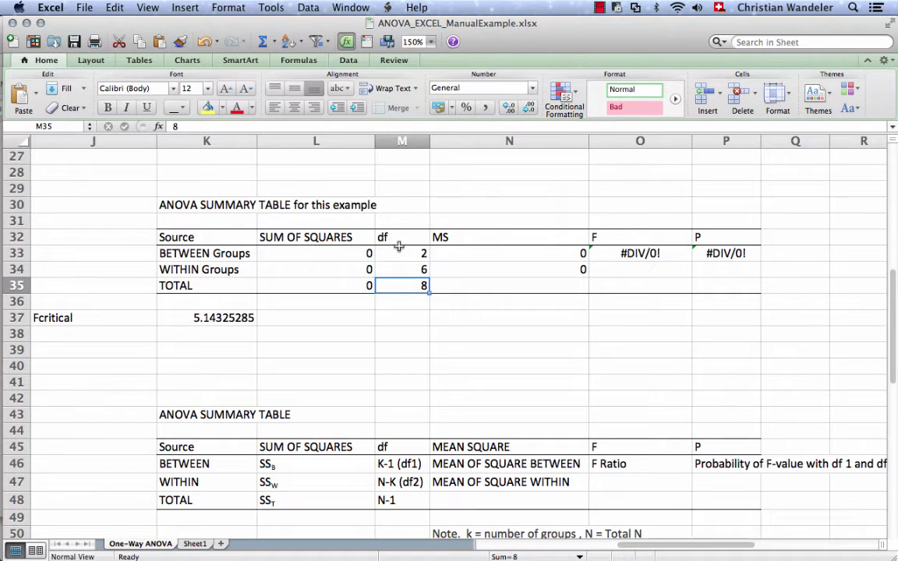
left_click_drag(399, 254, 398, 286)
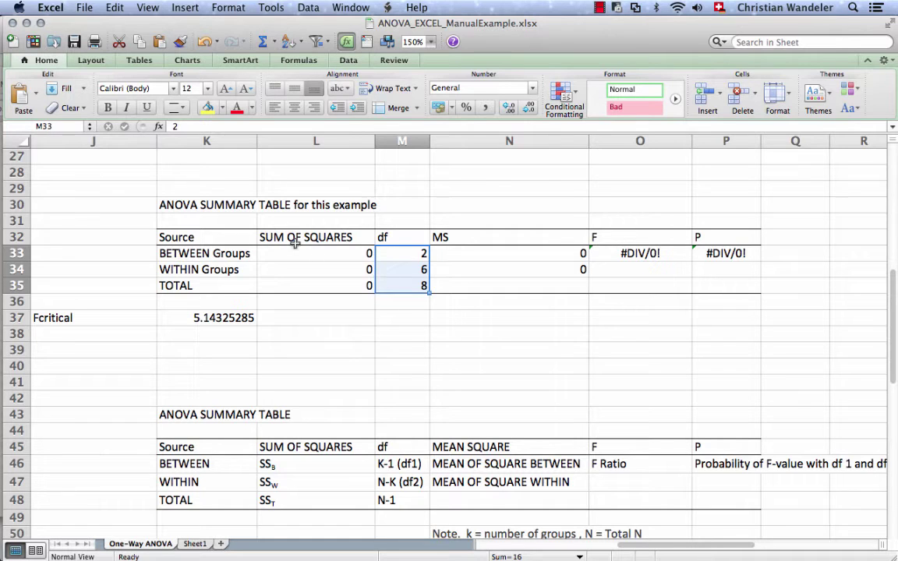
mouse_move(294, 242)
left_mouse_down()
mouse_move(291, 276)
mouse_move(292, 241)
left_mouse_up()
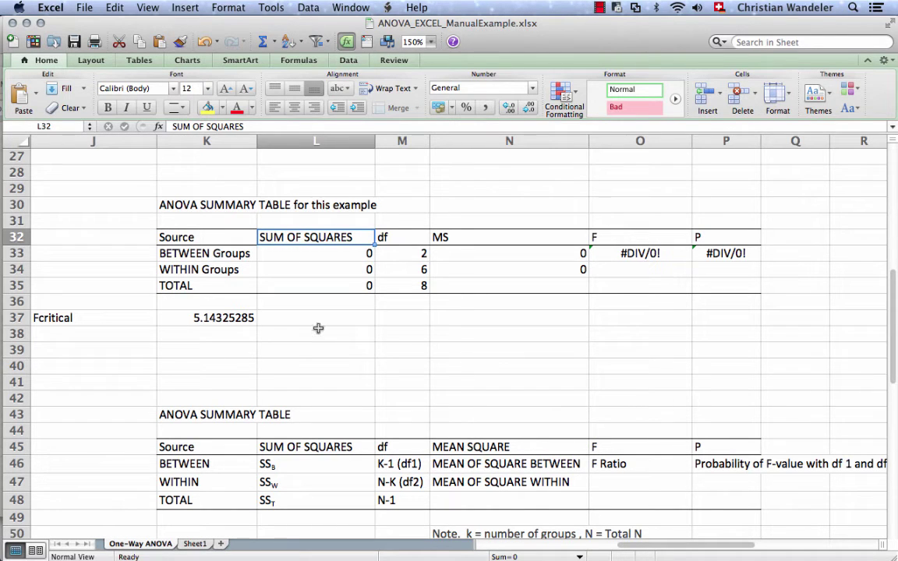
Enter the formula =AVERAGE(C5:C7) in D5 to calculate the group mean for group 1
scroll(318, 328, "up", 10)
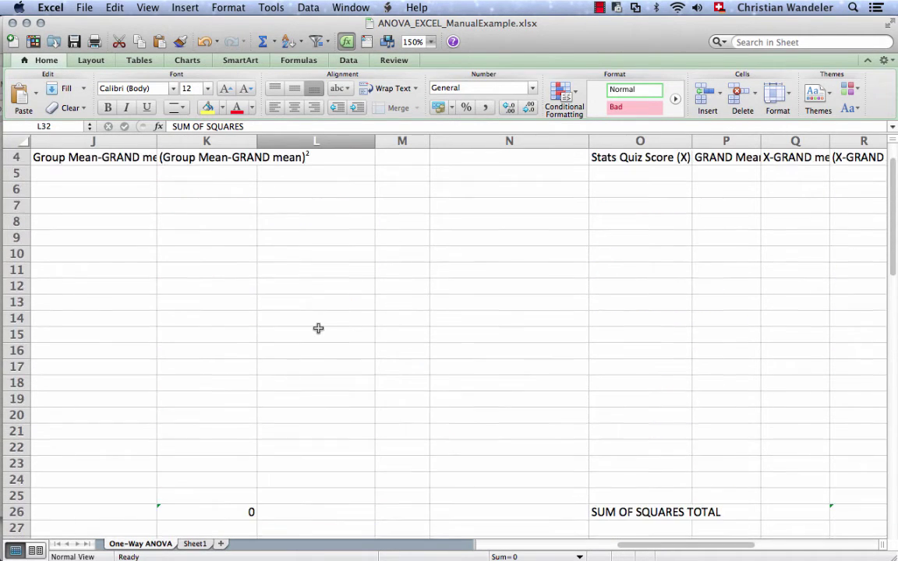
scroll(318, 328, "left", 2)
scroll(317, 328, "left", 5)
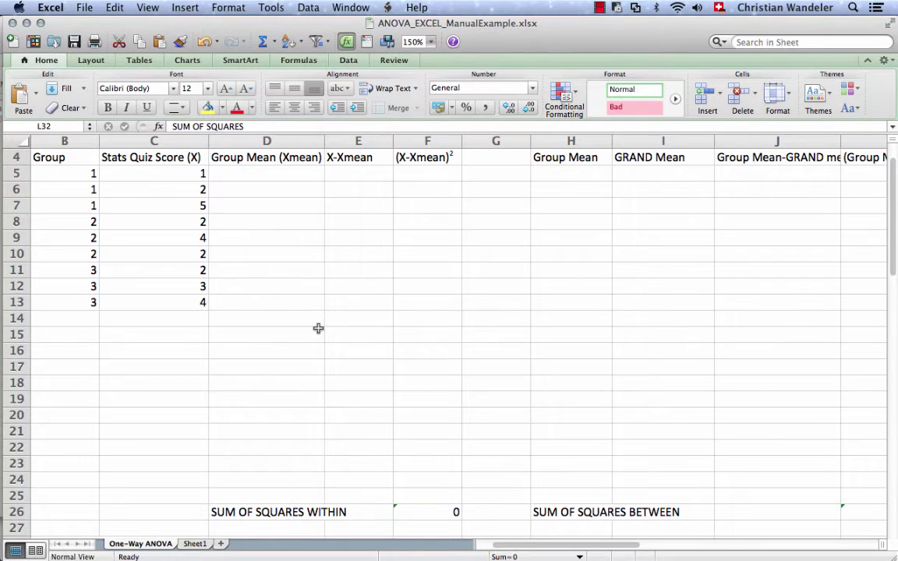
scroll(318, 328, "up", 3)
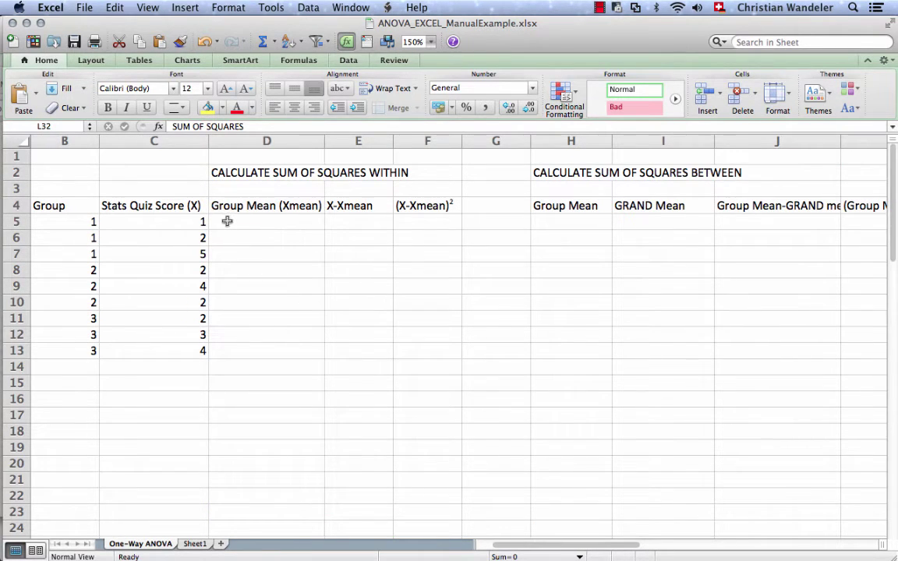
left_click(227, 221)
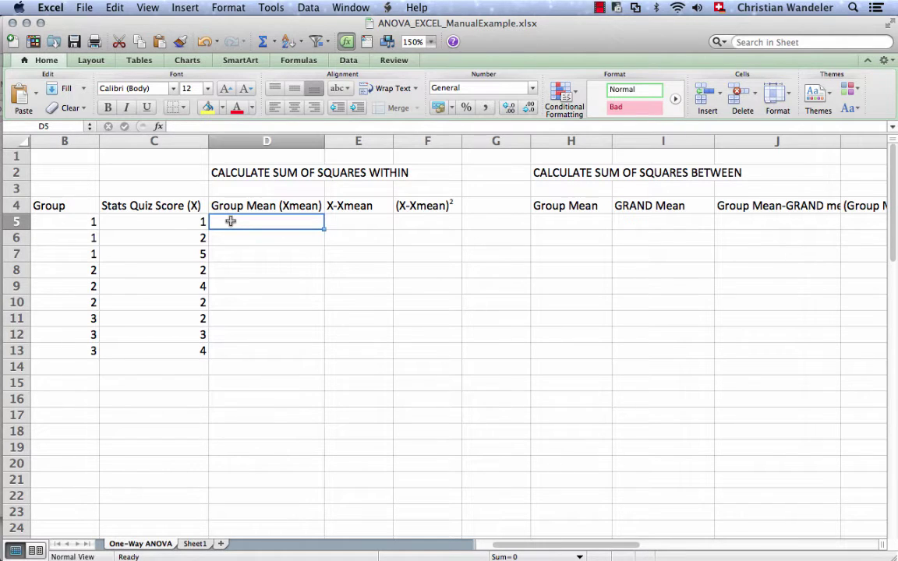
type("=")
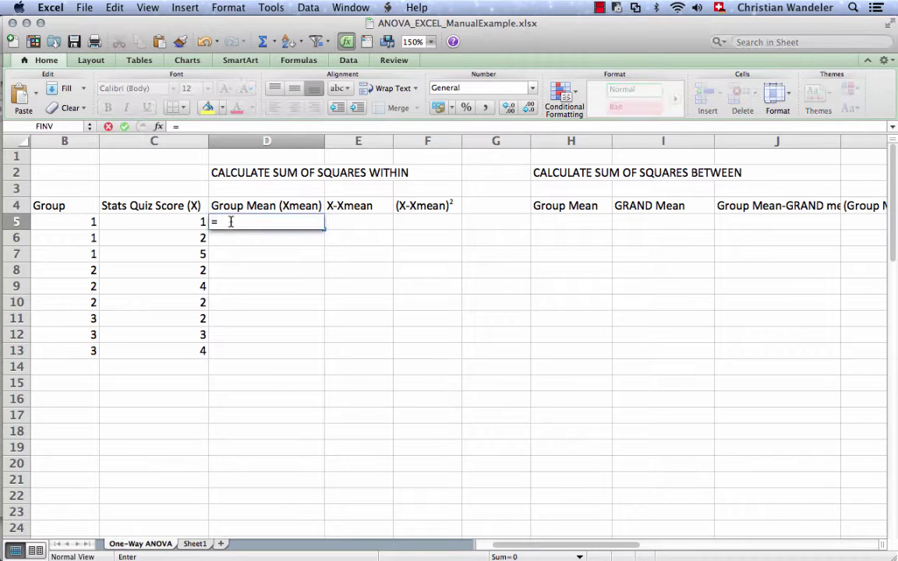
type("a")
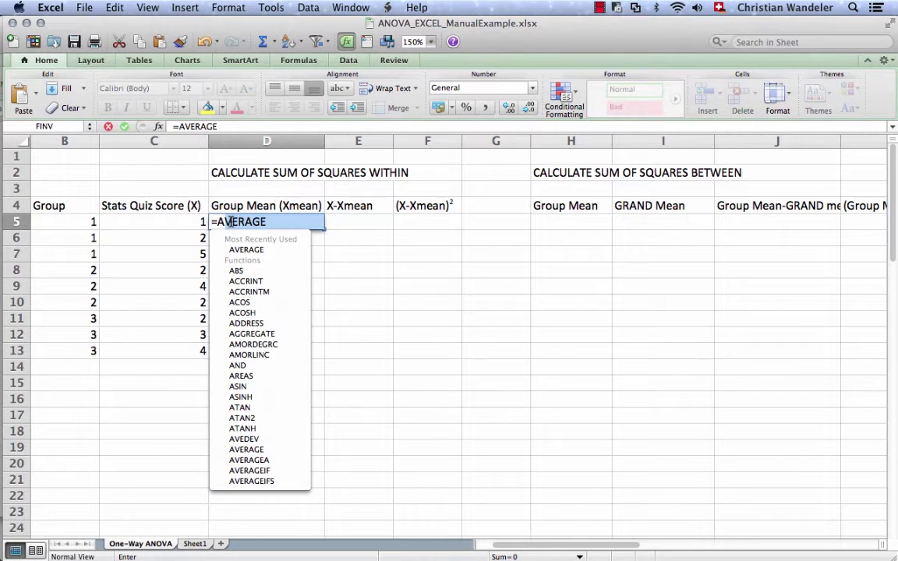
key("Return")
left_click(231, 221)
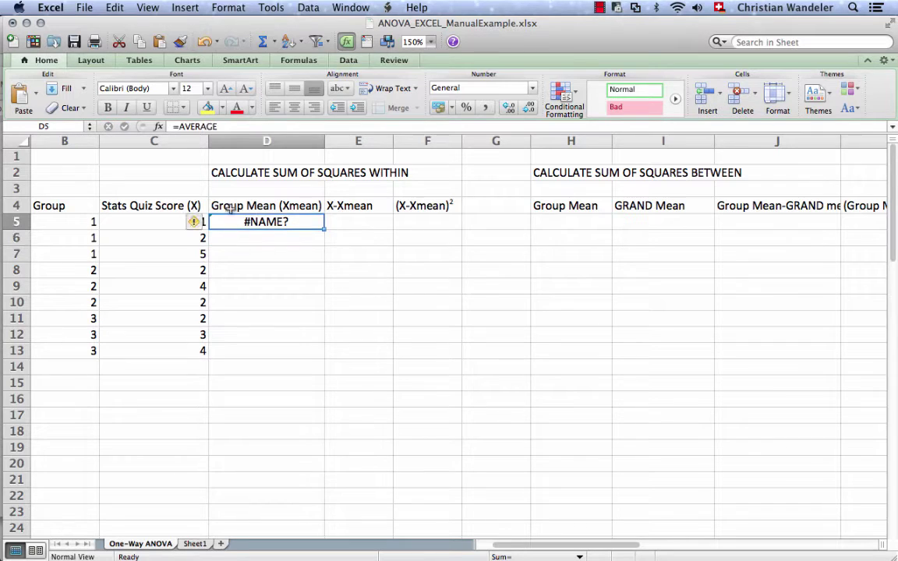
left_click(228, 126)
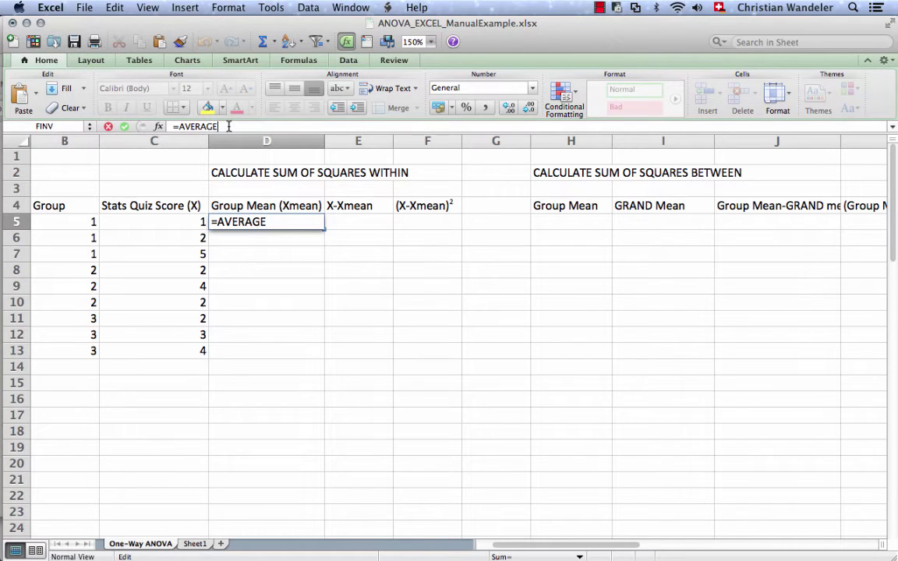
type("(")
left_click_drag(160, 222, 179, 250)
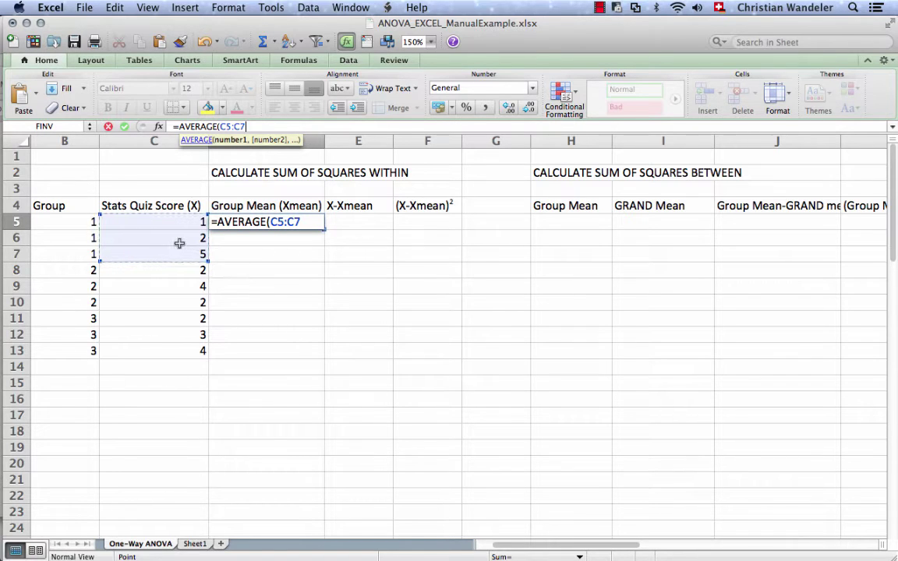
type(")")
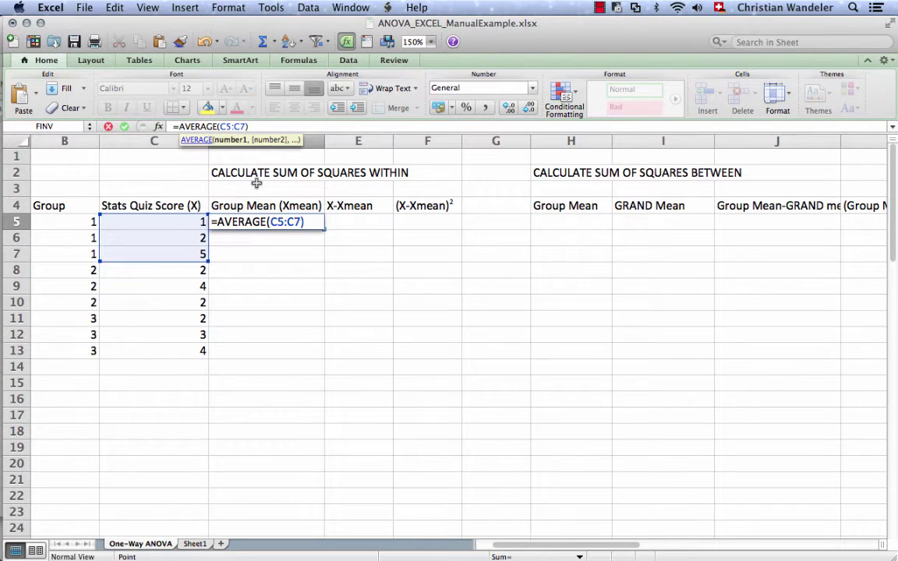
key("Return")
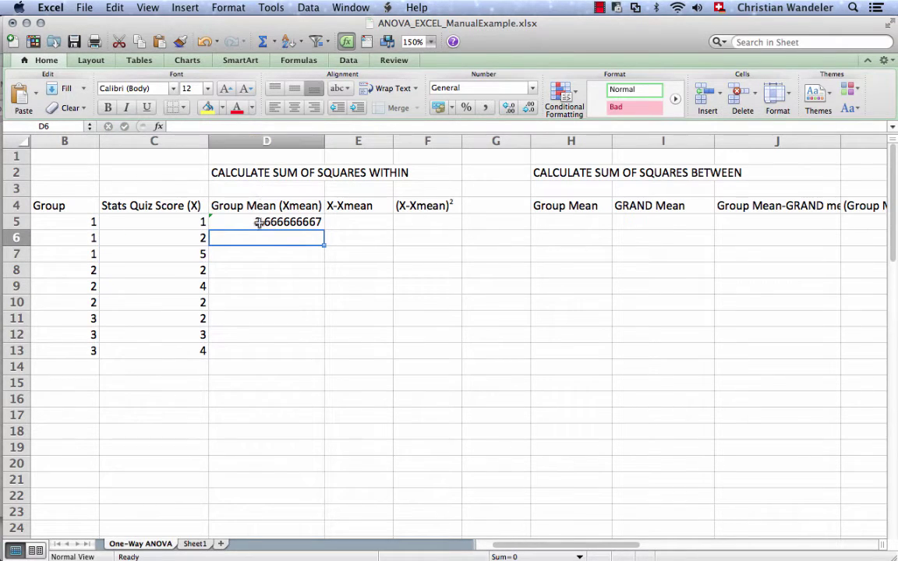
Format the group mean in D5 to show two decimal places
left_click(259, 221)
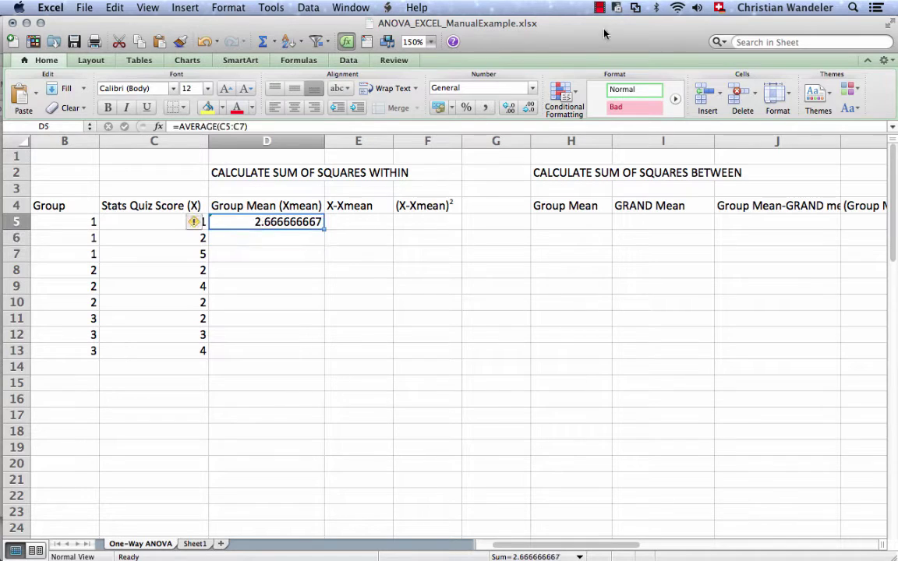
left_click(520, 109)
left_click(526, 109)
left_click(527, 109)
left_click(527, 109)
left_click(528, 110)
left_click(527, 110)
left_click(527, 110)
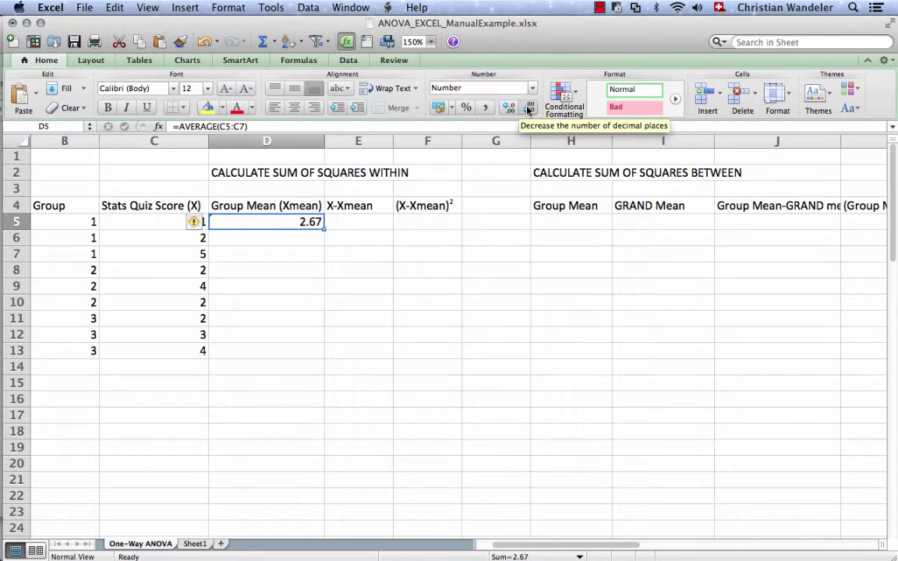
Copy the group mean formula from D5 into D6
left_click(275, 235)
left_click(271, 220)
key("super+c")
left_click(260, 236)
key("super+v")
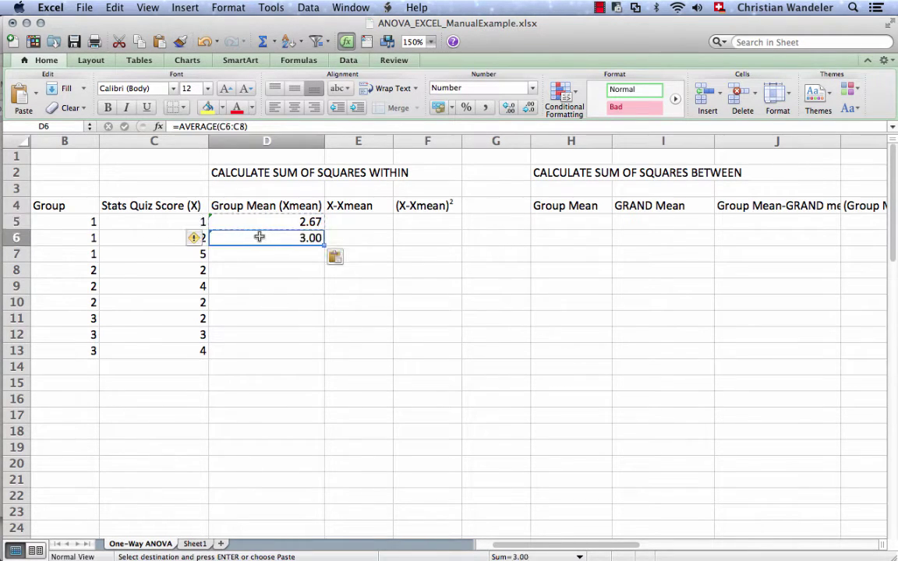
Correct the averaged range in D6 to C5:C7 so it covers all group 1 scores
double_click(260, 236)
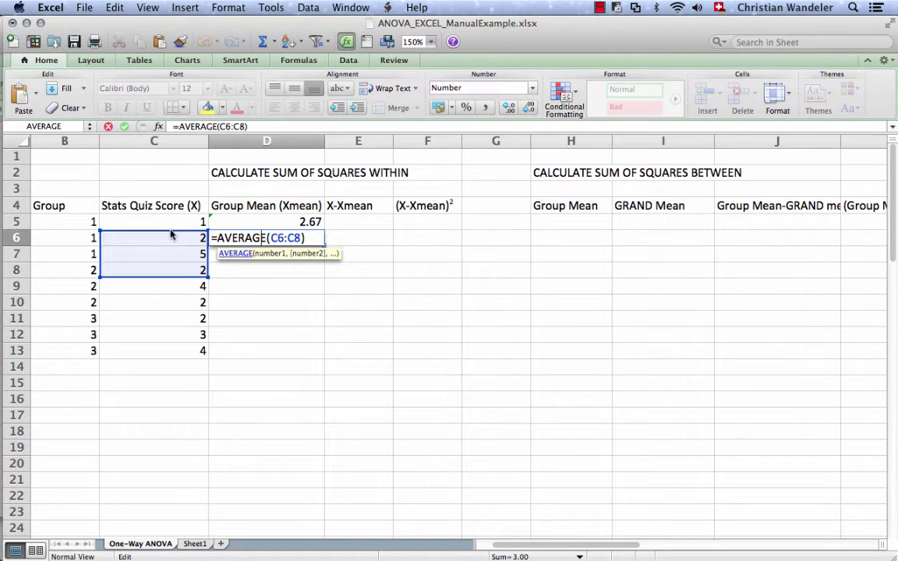
left_click_drag(171, 232, 171, 221)
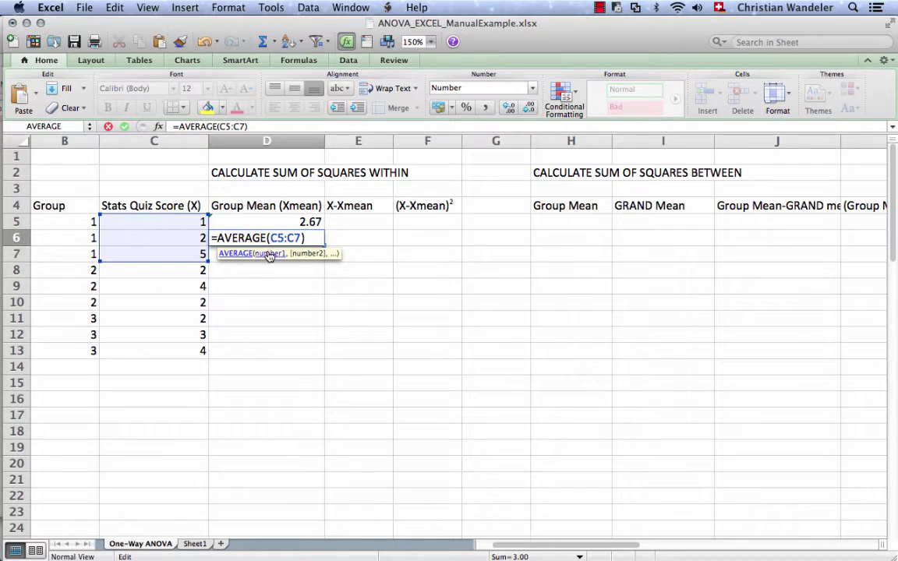
key("Return")
left_click(262, 236)
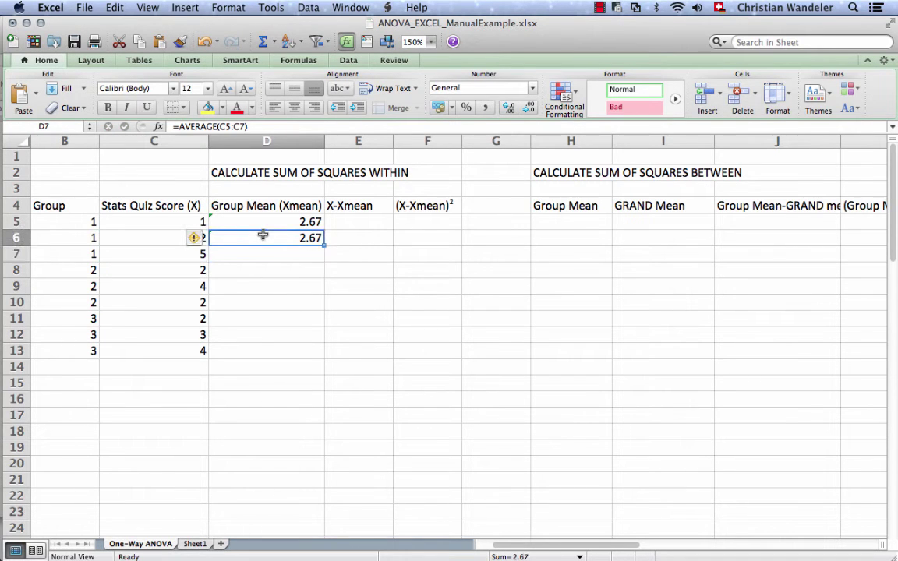
Copy the group mean formula from D6 into D7 and try to shift its averaged range to C5:C7
key("super+c")
left_click(265, 254)
key("super+v")
double_click(265, 254)
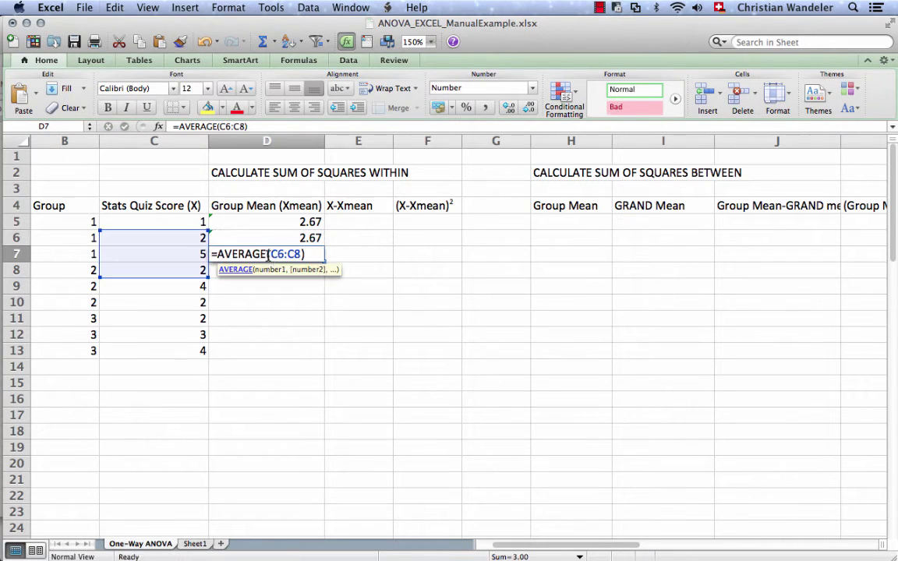
left_click_drag(162, 228, 162, 224)
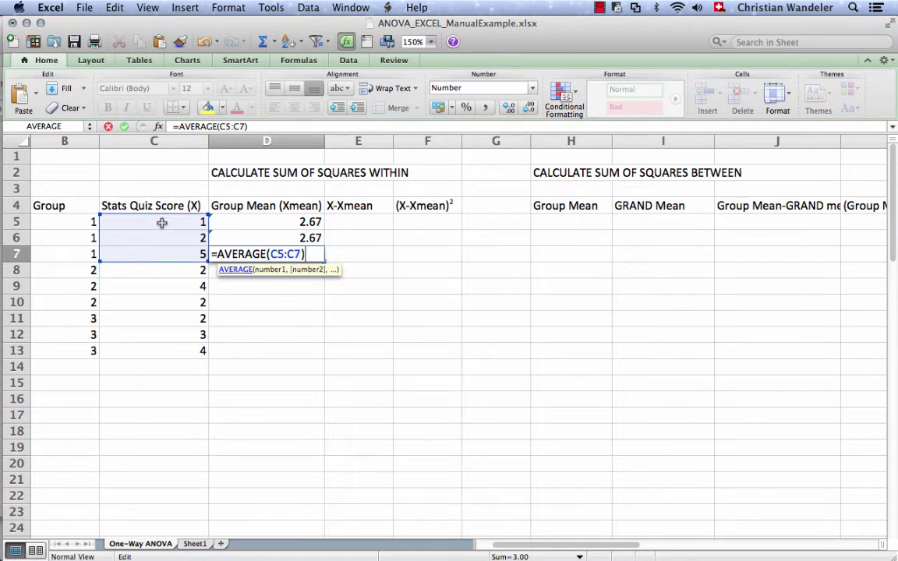
key("Escape")
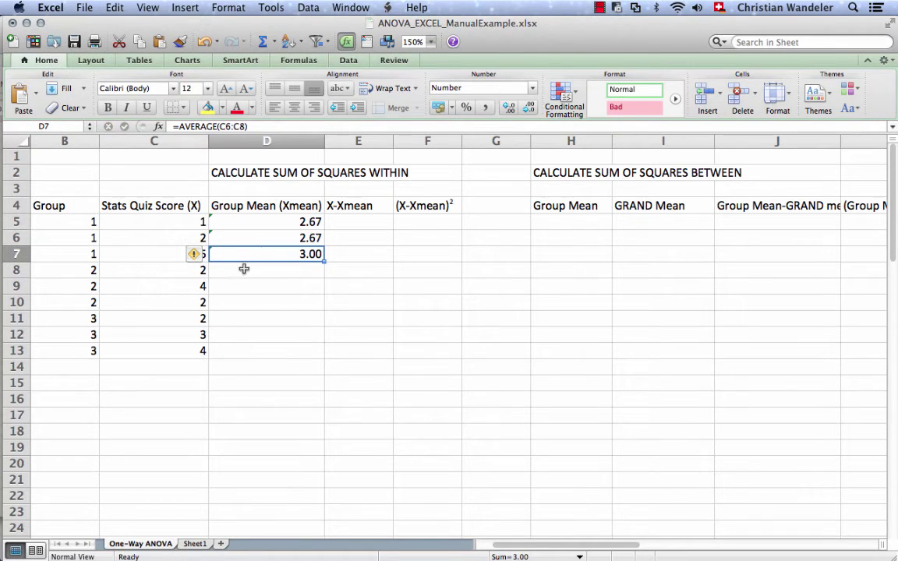
left_click(244, 269)
key("super+v")
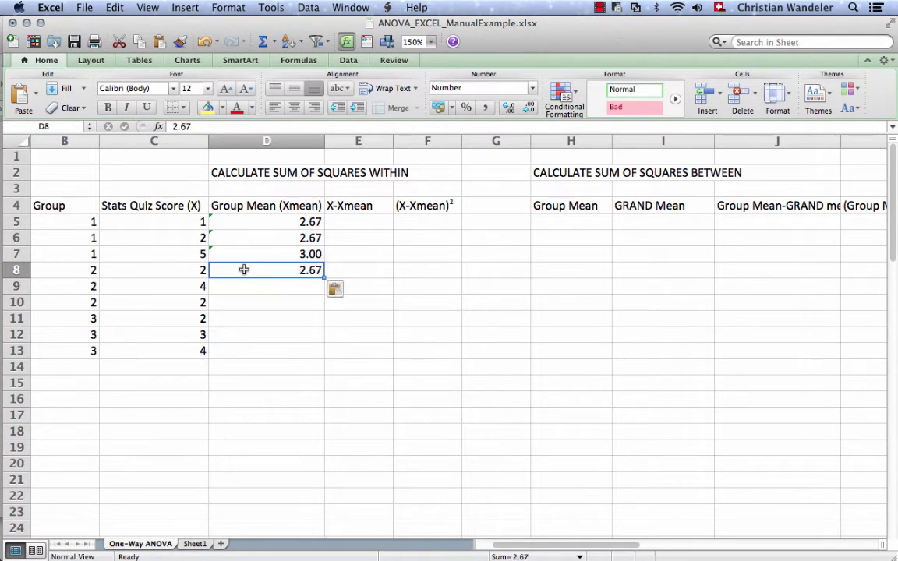
double_click(244, 270)
Copy the formula from D7 into D8 and shift its averaged range to the group 2 scores C8:C10
left_click(293, 253)
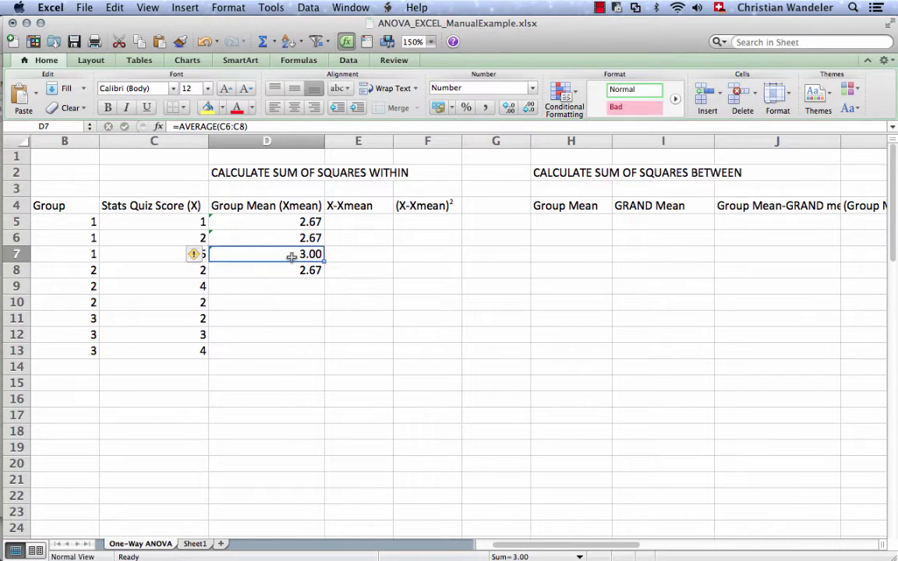
key("super+c")
left_click(278, 269)
key("super+v")
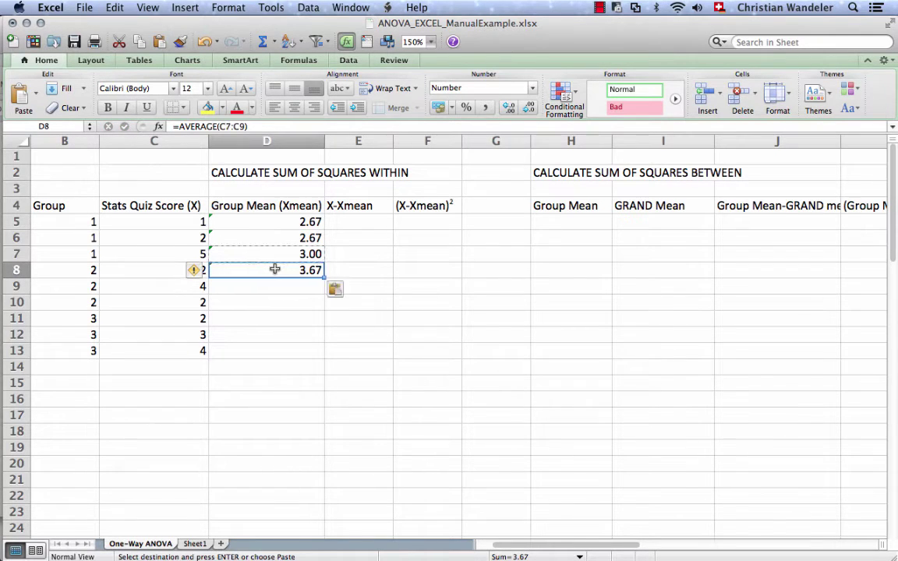
double_click(275, 269)
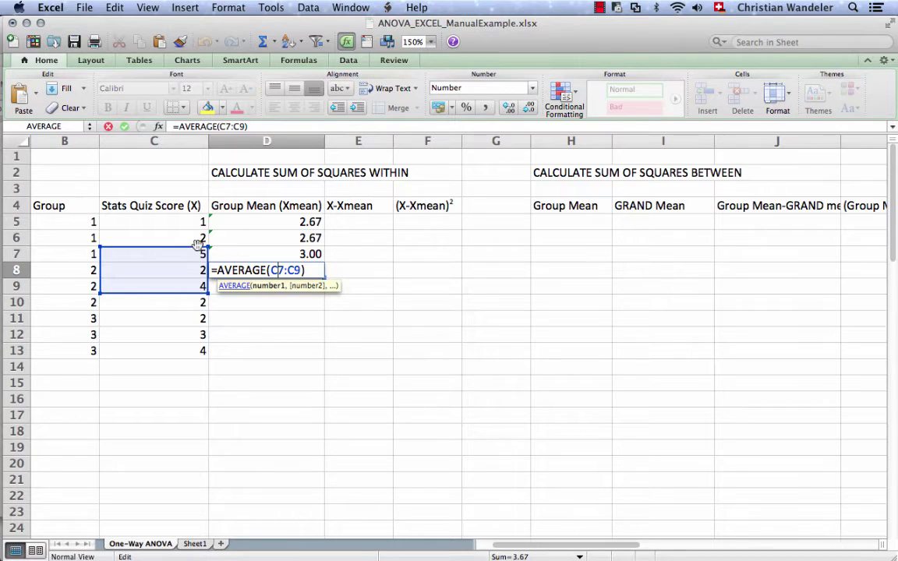
left_click_drag(197, 248, 197, 273)
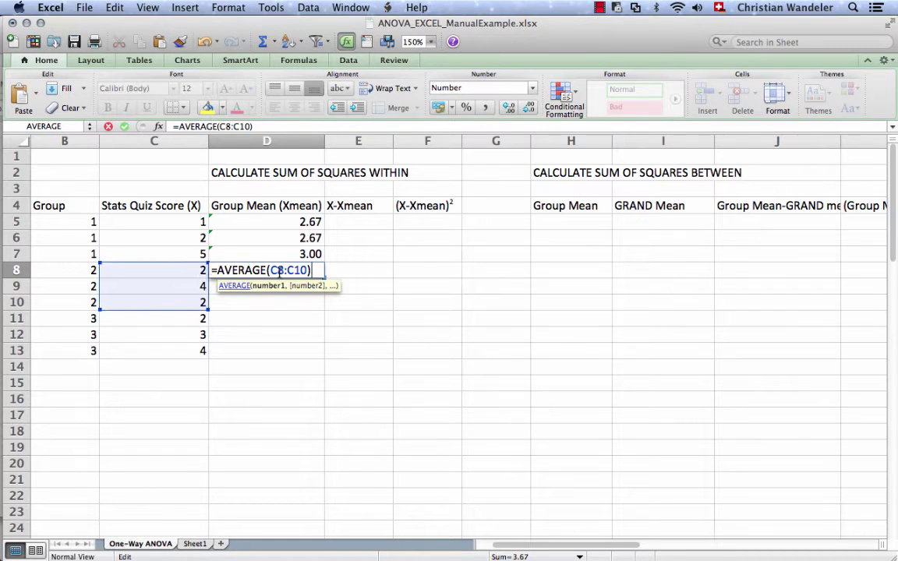
Make the range in D8 absolute so the formula reads =AVERAGE($C$8:$C$10)
type("$C")
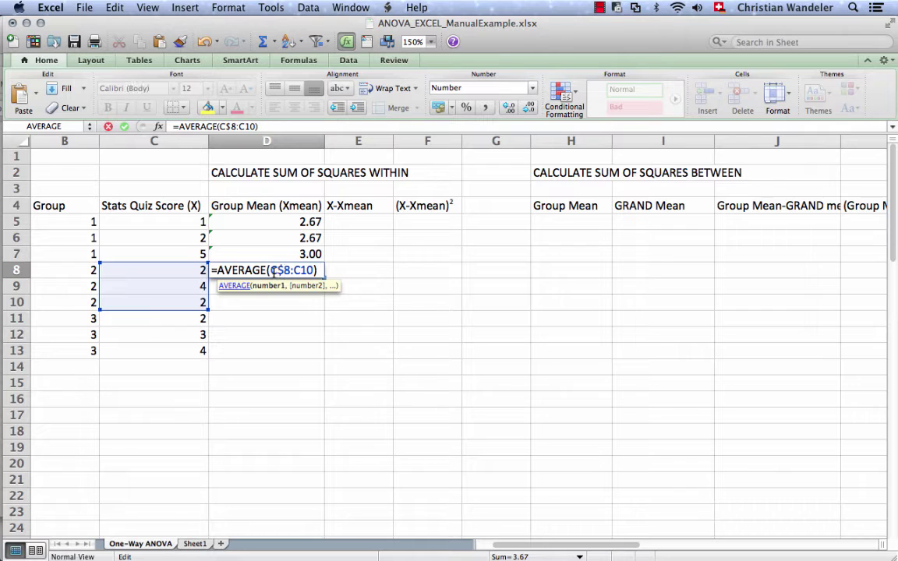
type("$8")
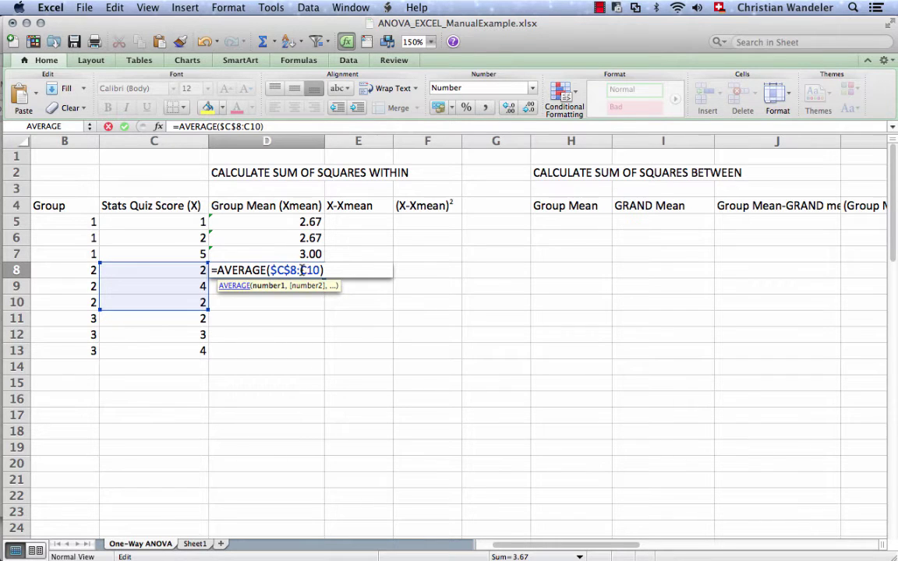
type("$")
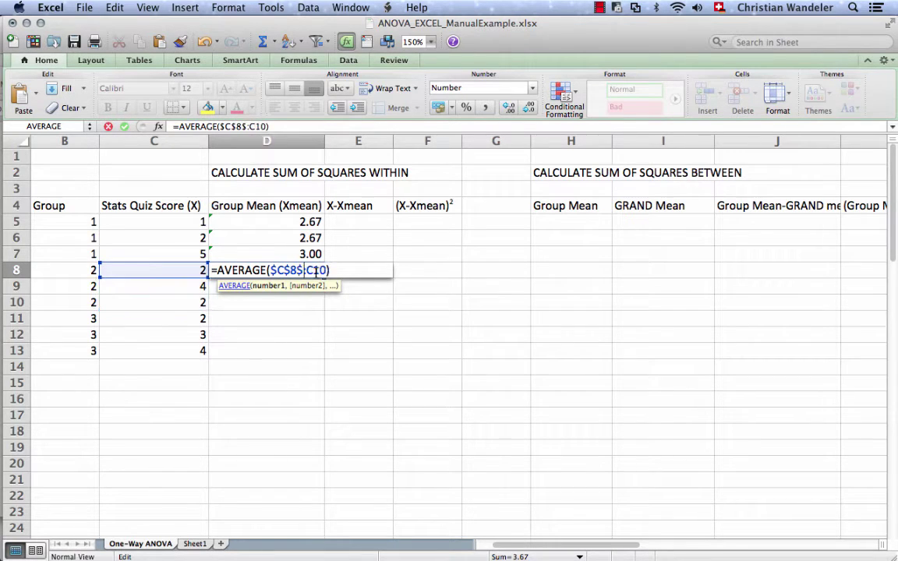
key("BackSpace")
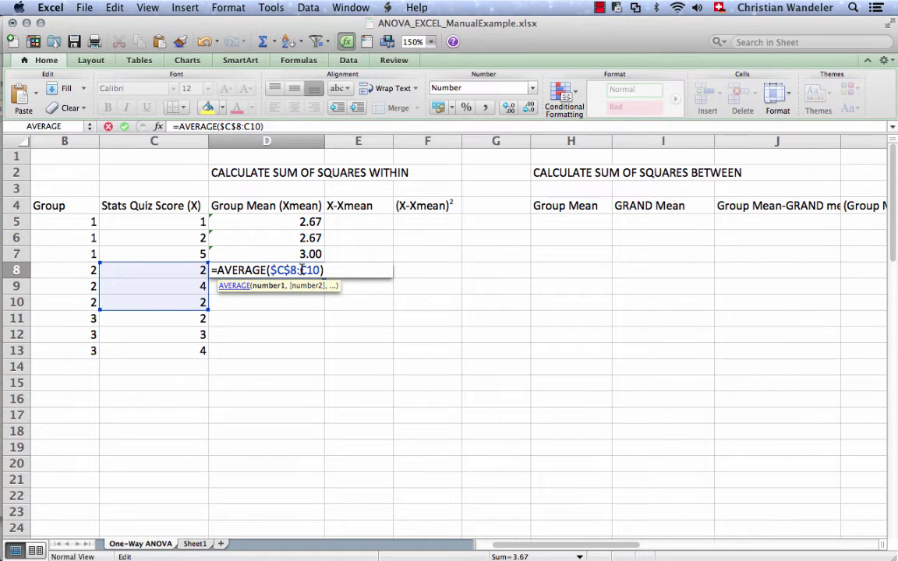
left_click(301, 269)
type("$")
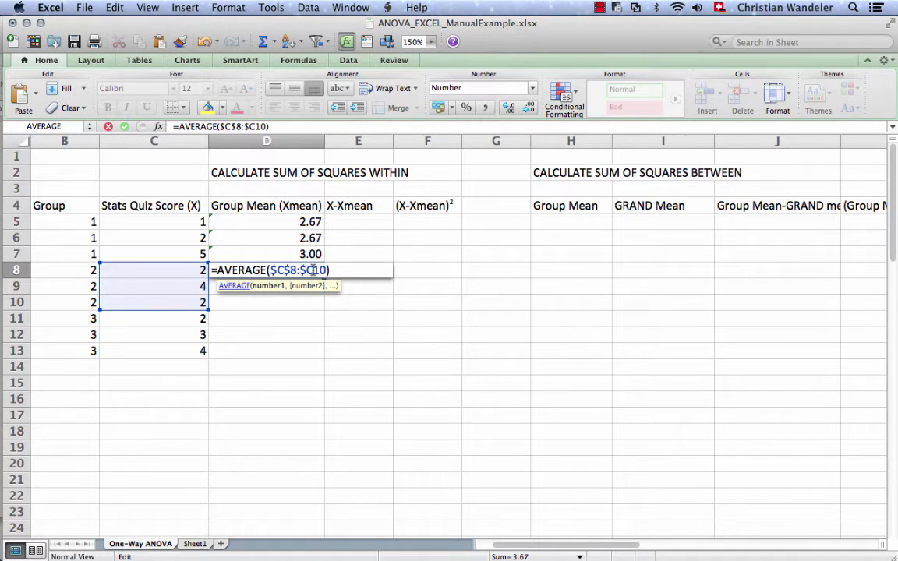
left_click(312, 269)
type("$")
key("Return")
Fill the group 2 mean formula from D8 down to D10 and check the range used in D9
left_click(314, 270)
left_click_drag(323, 280, 324, 310)
left_click(301, 287)
double_click(301, 287)
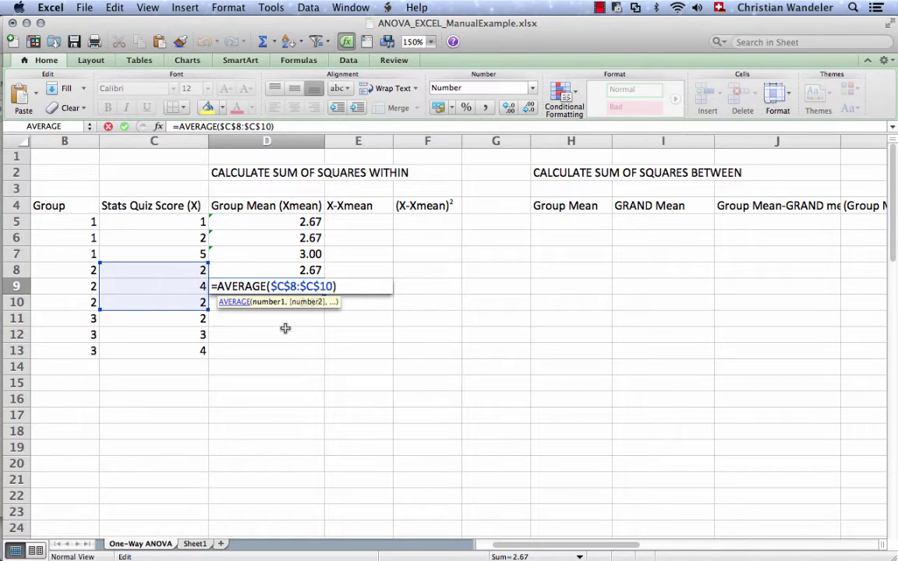
key("Escape")
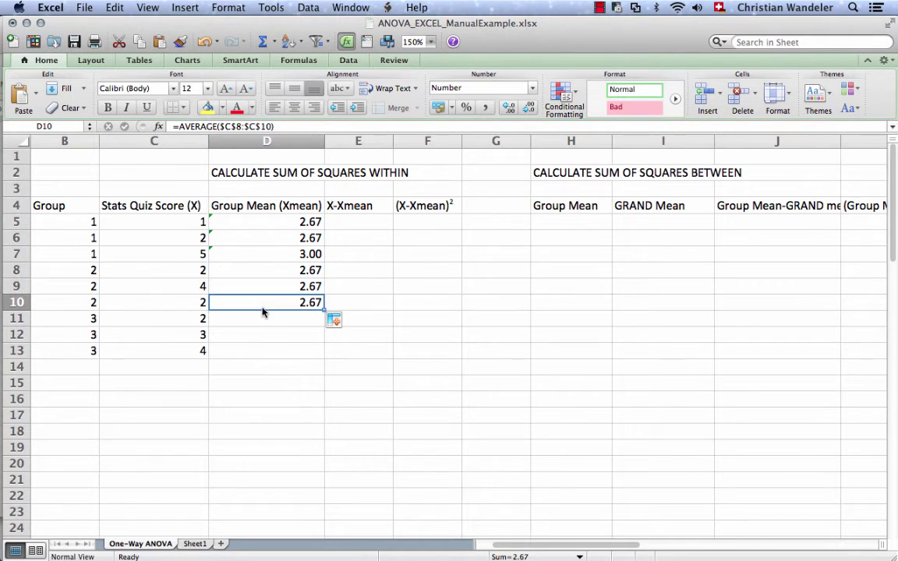
Copy the absolute group mean formula from D10 into D11
key("super+c")
left_click(246, 317)
key("super+v")
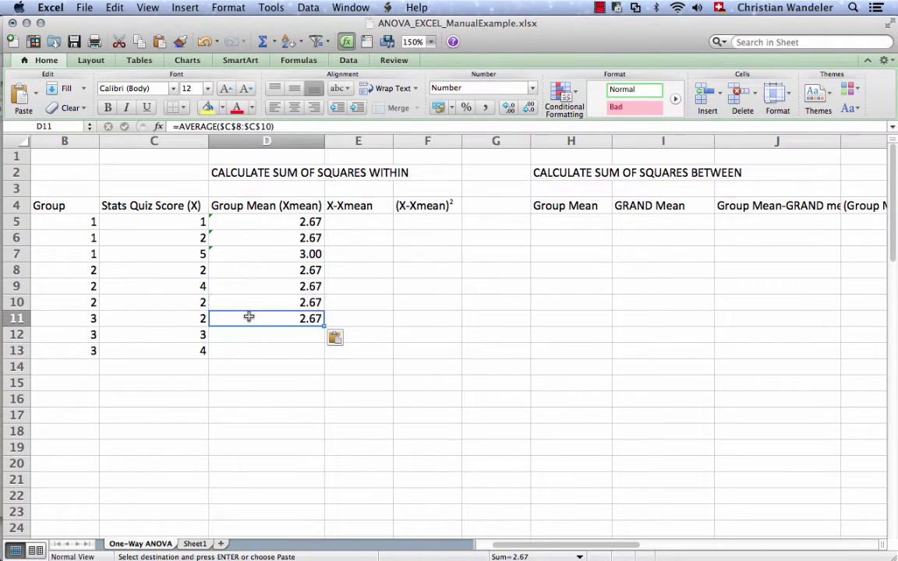
double_click(249, 317)
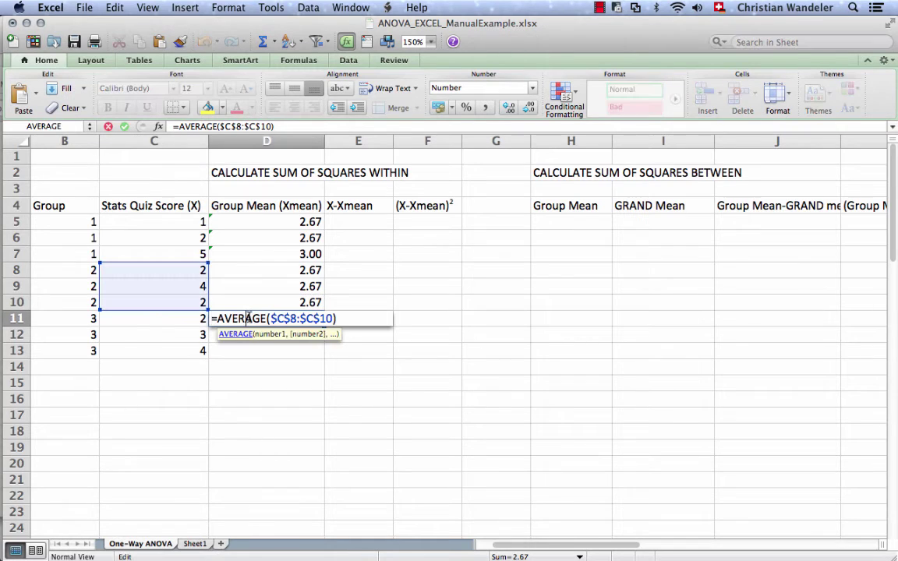
type("+")
left_click(177, 304)
left_click(253, 318)
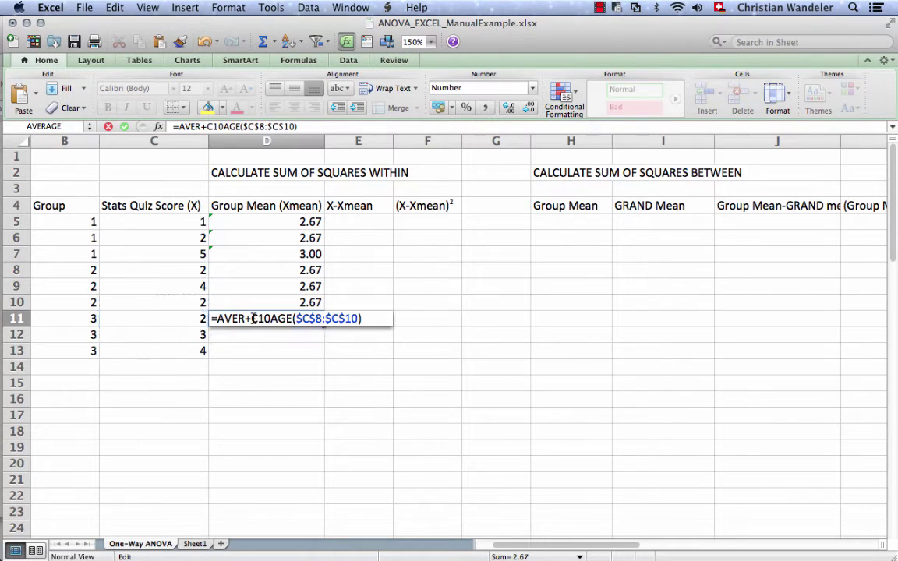
key("BackSpace")
key("BackSpace")
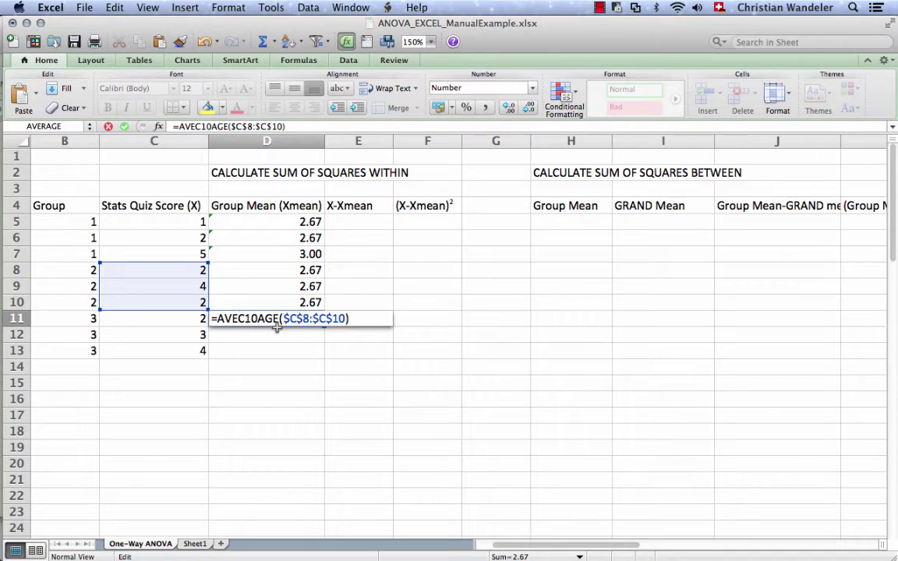
key("Escape")
Shift the averaged range in D11 to the group 3 scores $C$11:$C$13
double_click(277, 318)
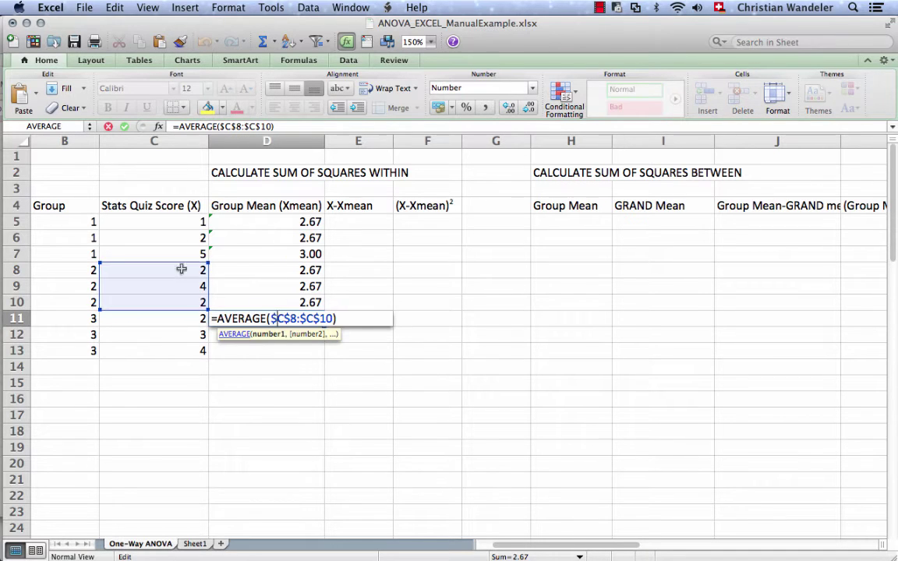
left_click_drag(173, 265, 172, 314)
key("Return")
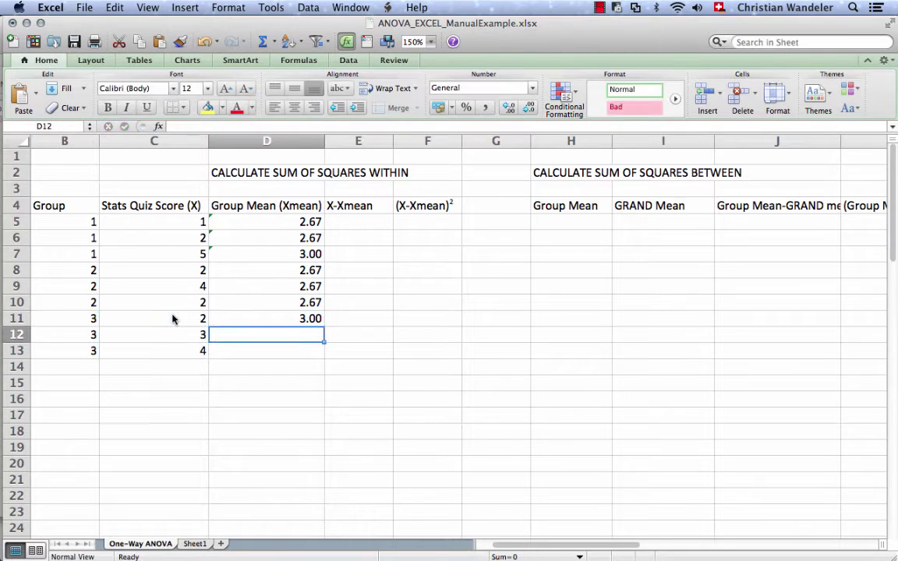
Copy the group 3 mean formula from D11 into D12:D13
left_click(256, 323)
key("super+c")
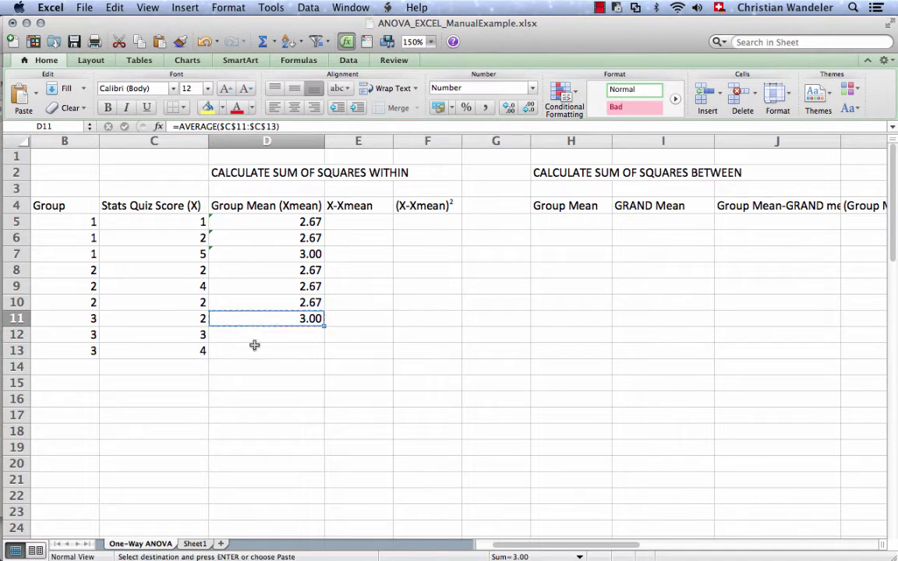
left_click_drag(254, 337, 254, 351)
key("super+v")
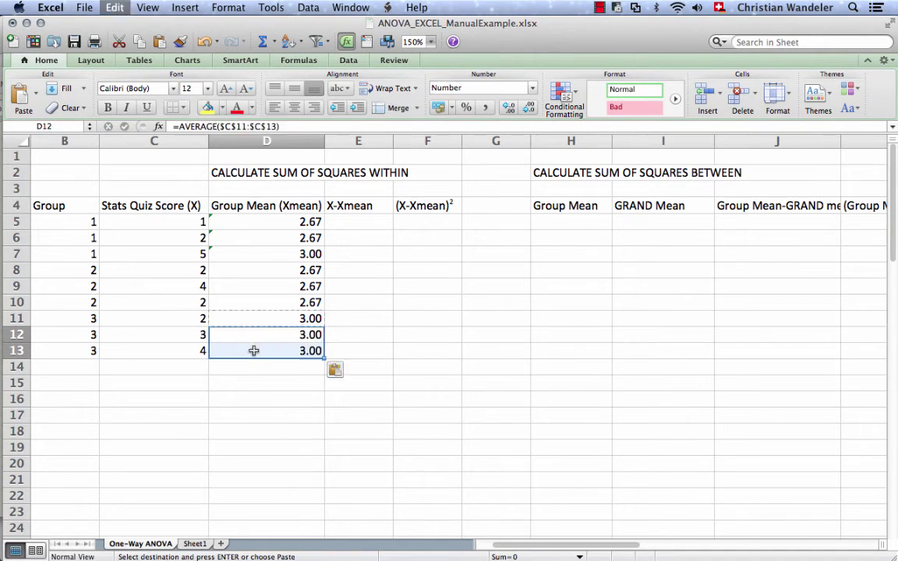
left_click(303, 414)
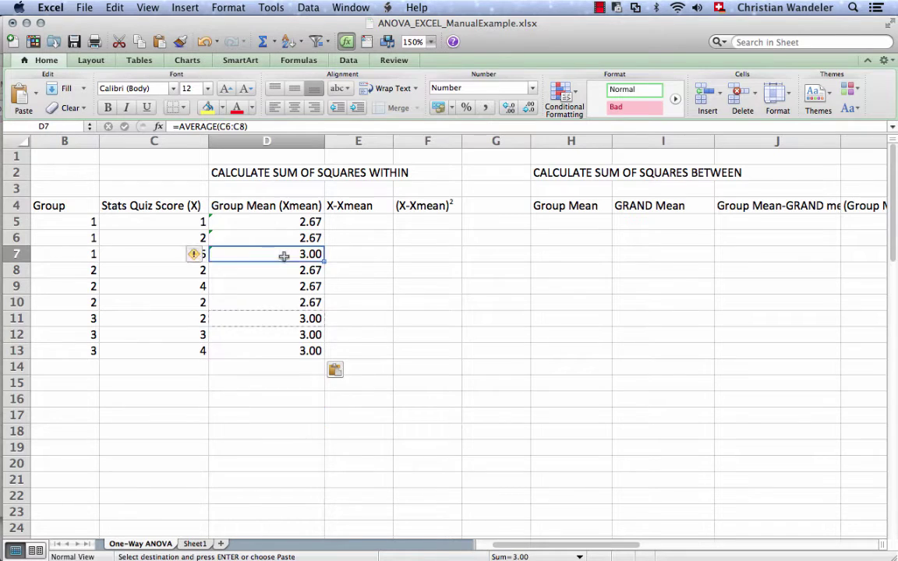
double_click(284, 254)
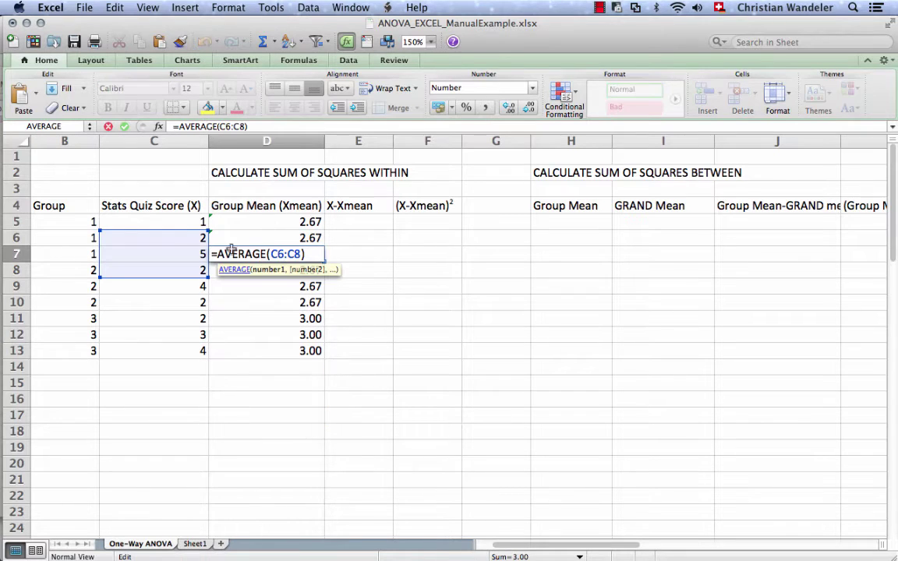
left_click(177, 228)
key("Escape")
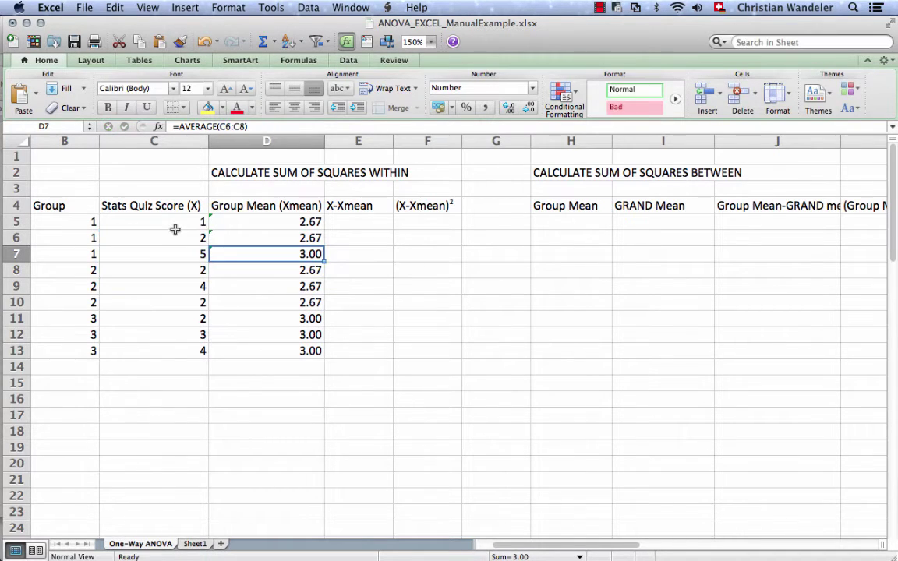
Replace the formula in D7 with a copy of D8's and shift its averaged range to $C$5:$C$7
left_click(241, 270)
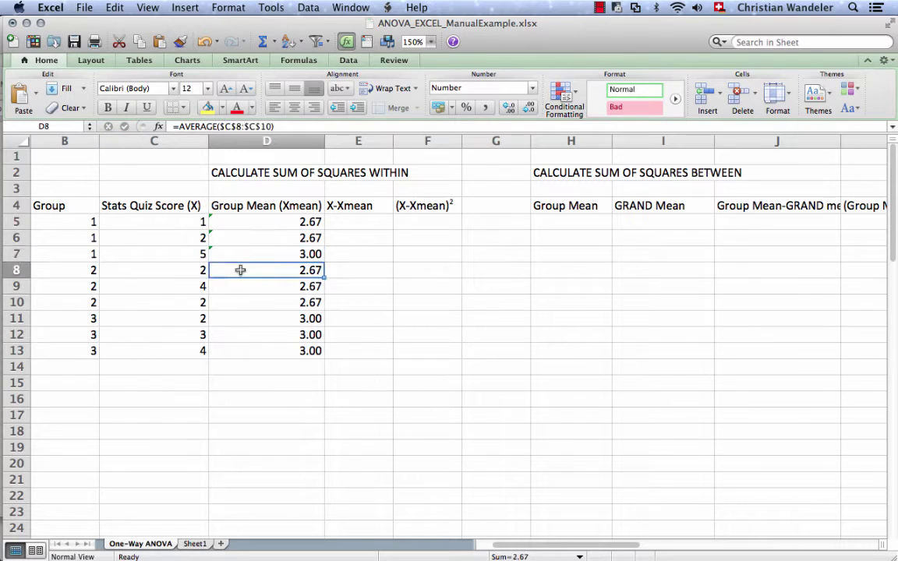
key("super+c")
left_click(266, 254)
key("super+v")
double_click(237, 255)
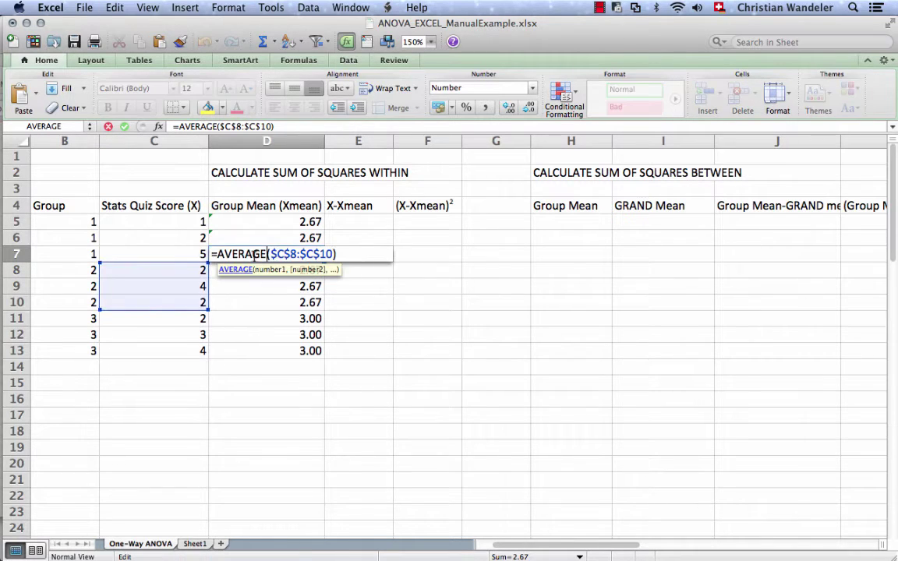
left_click_drag(186, 262, 186, 224)
key("Return")
Fill the absolute group 1 mean formula from D7 up to D5 and check the range used in D5
left_click(254, 254)
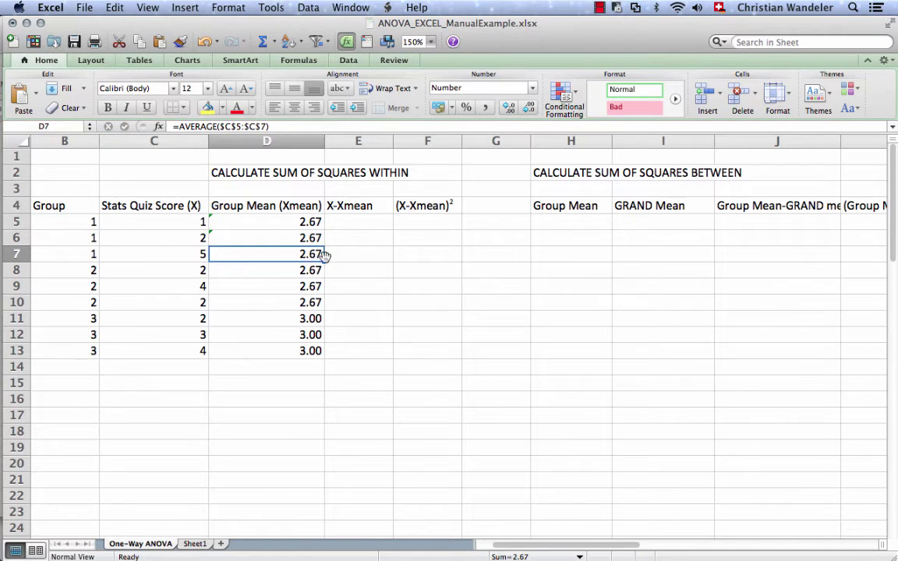
left_click_drag(323, 262, 324, 220)
double_click(310, 222)
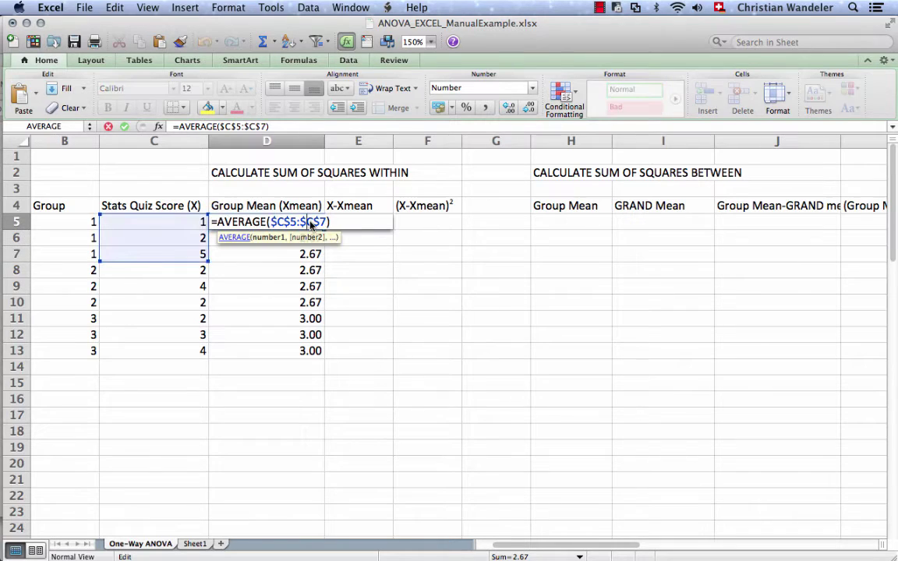
key("Escape")
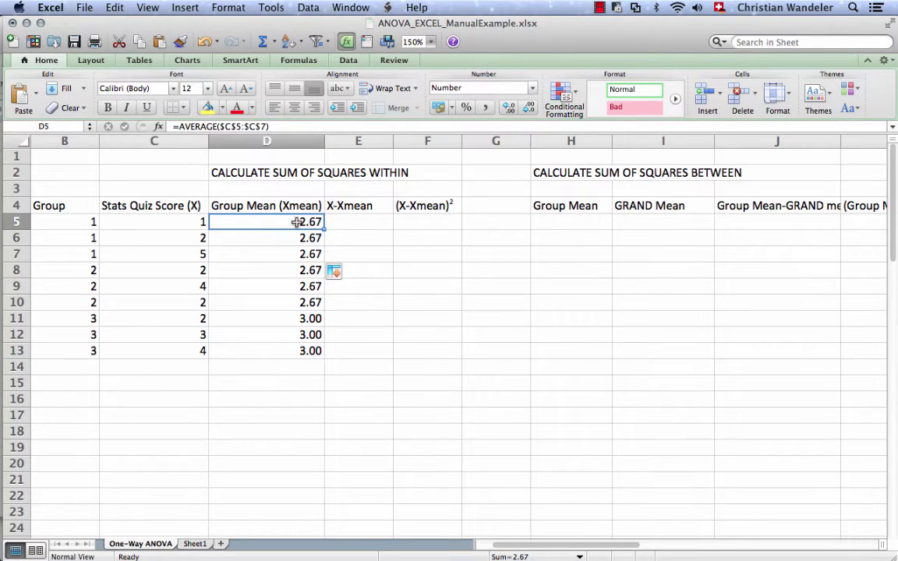
Copy the formula from D5 into I5 and extend its range to $C$5:$C$13 to calculate the grand mean
key("super+c")
left_click(624, 224)
key("super+v")
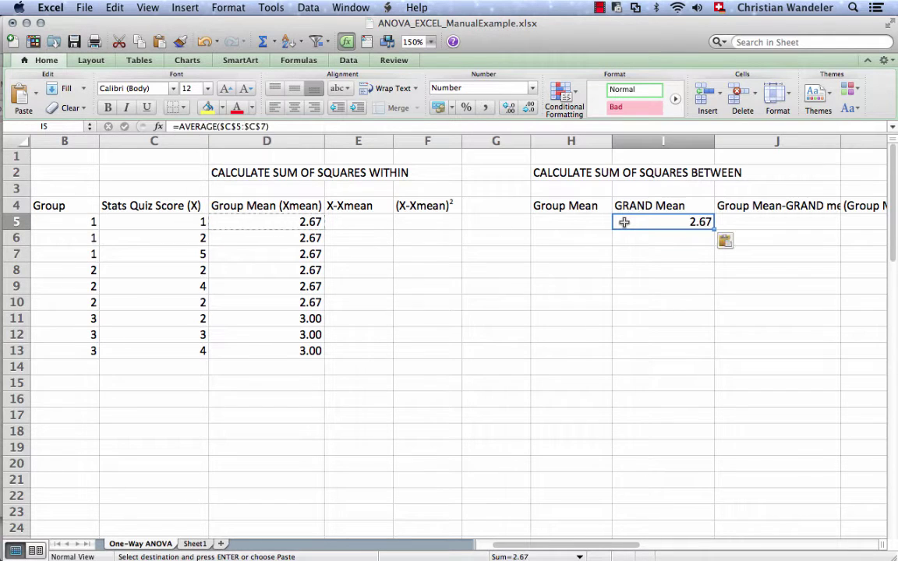
double_click(623, 223)
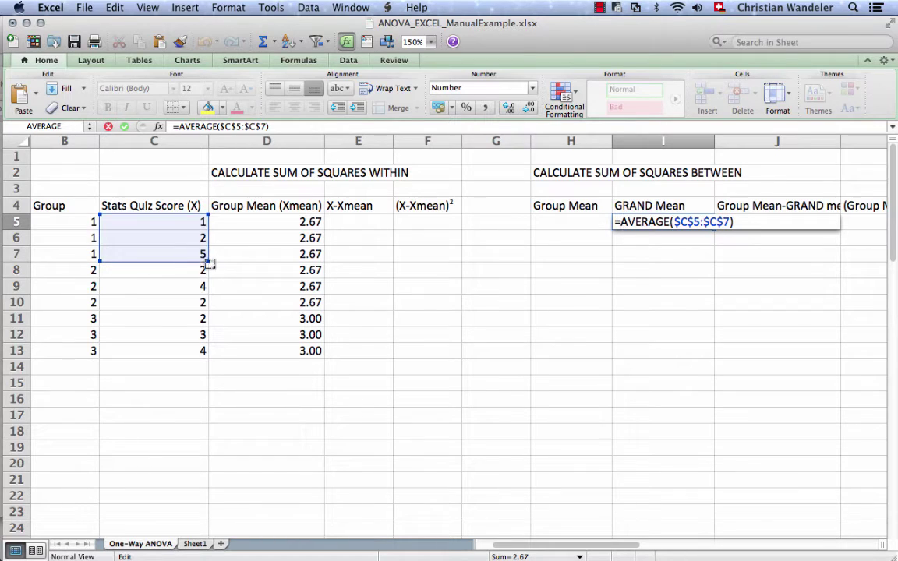
left_click_drag(208, 266, 206, 351)
key("Return")
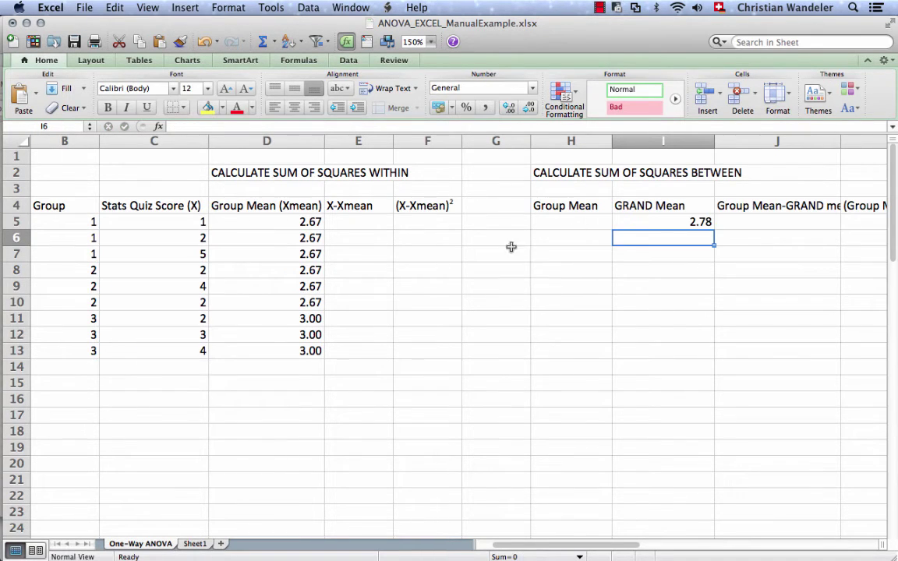
left_click(678, 223)
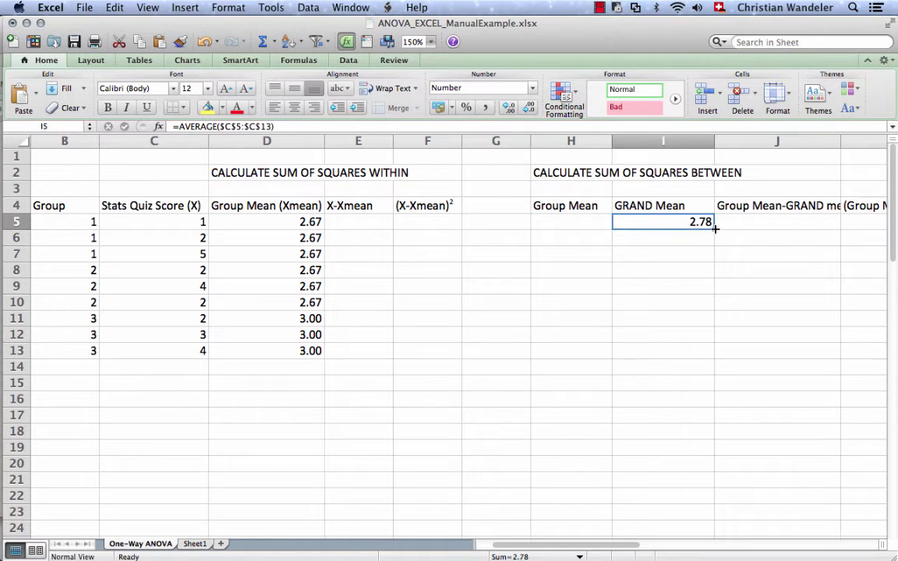
Fill the grand mean formula from I5 down to I13 and copy it into P5:P14 of the sum of squares total section
left_click_drag(714, 228, 708, 355)
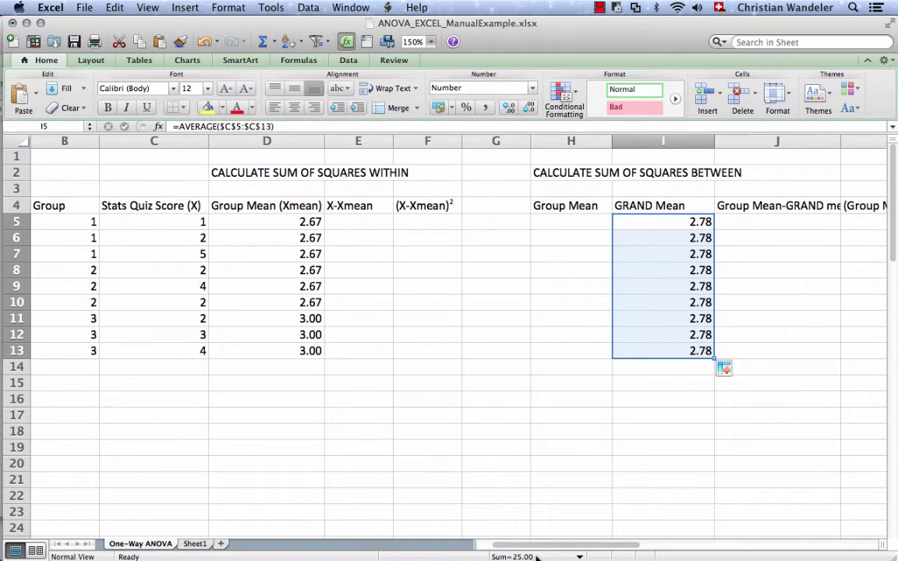
left_click_drag(544, 550, 643, 557)
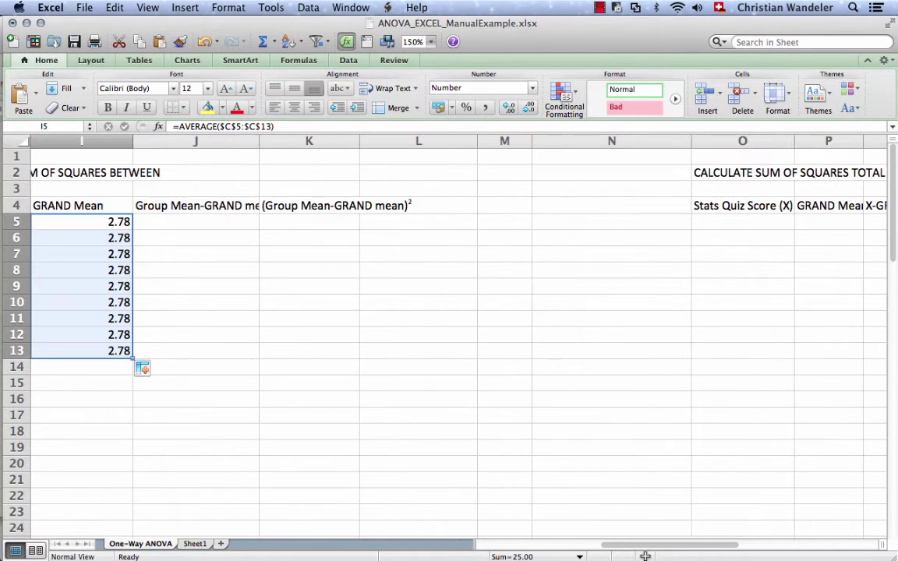
left_click(88, 222)
key("super+c")
left_click_drag(669, 547, 719, 548)
left_click(386, 227)
key("super+v")
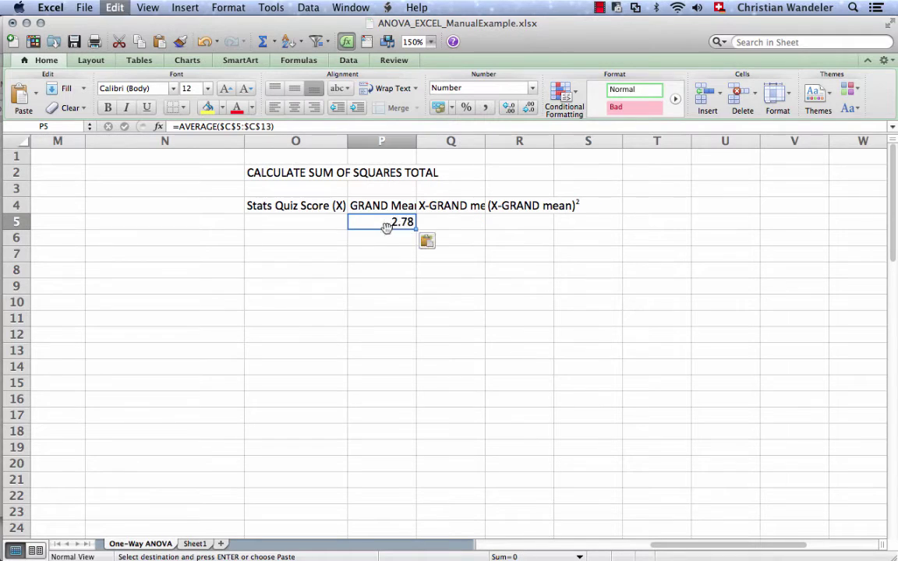
left_click_drag(416, 228, 414, 379)
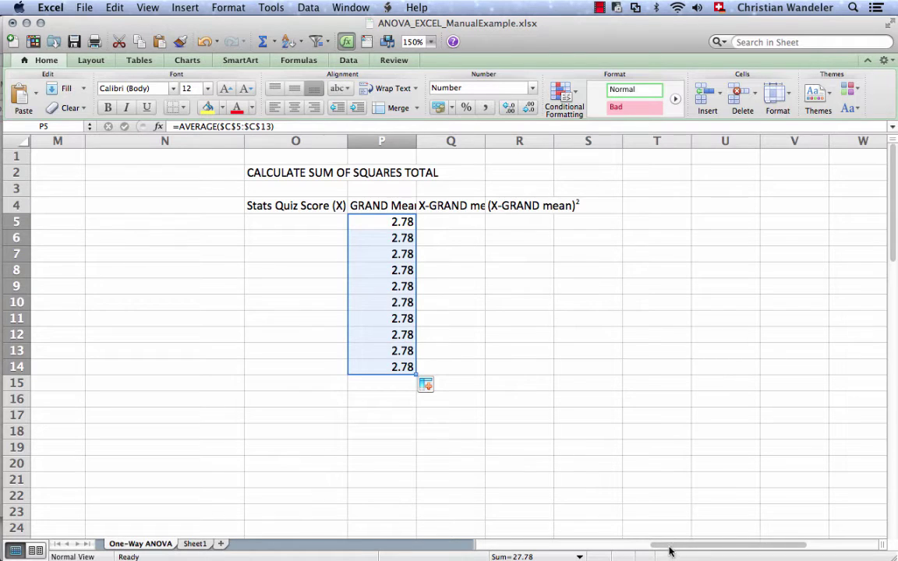
Copy the quiz scores from C5:C13 into O5:O13 and clear the surplus grand mean in P14
left_click_drag(669, 550, 473, 549)
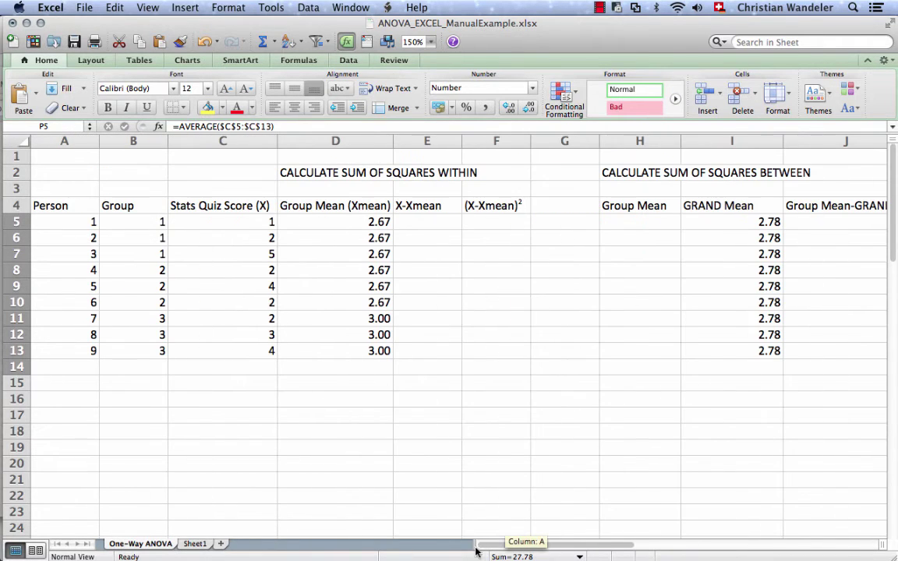
left_click(206, 225)
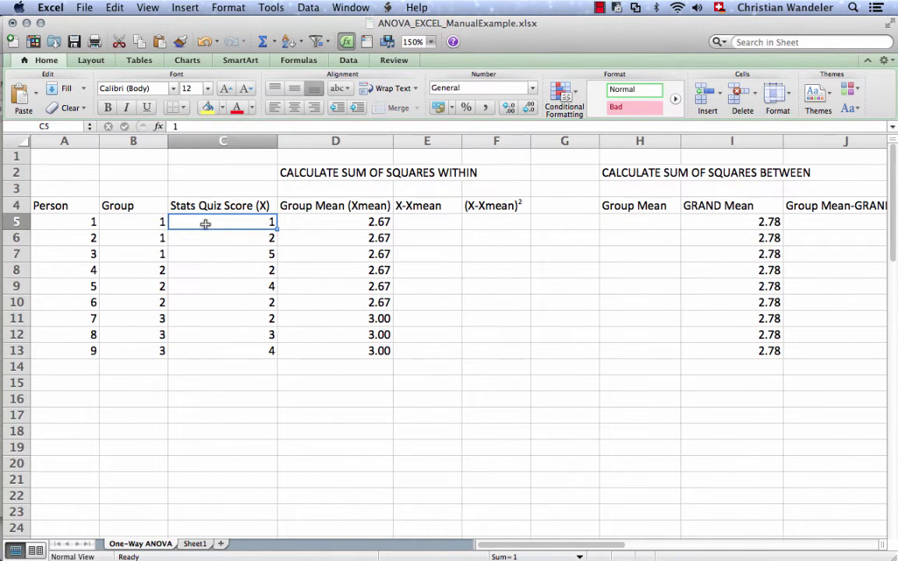
left_click_drag(206, 222, 206, 351)
key("cmd+c")
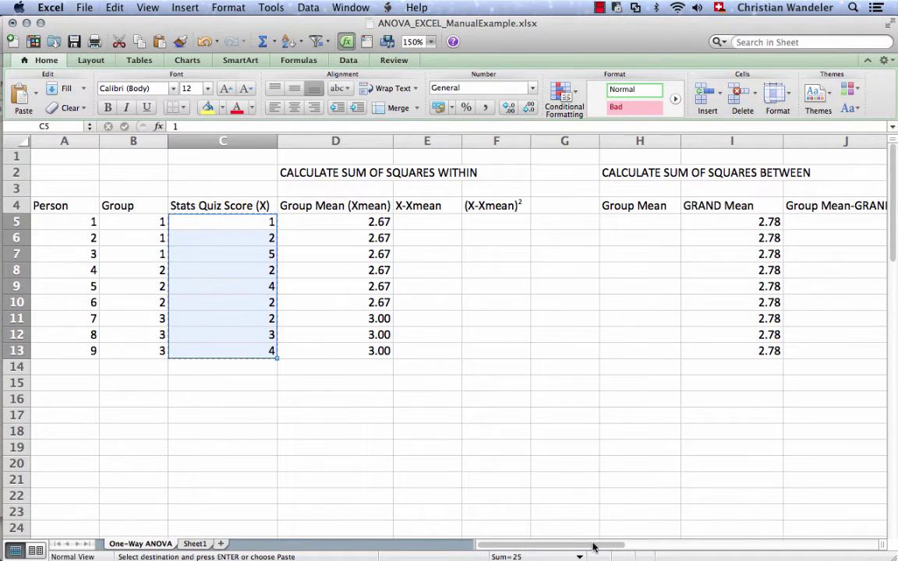
left_click_drag(593, 545, 748, 545)
left_click(517, 222)
key("super+v")
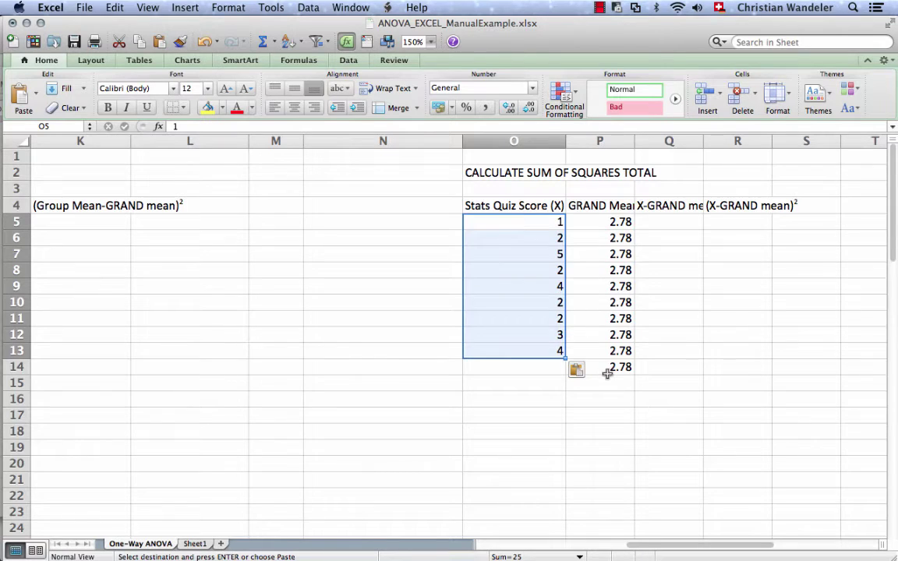
left_click(608, 367)
key("Delete")
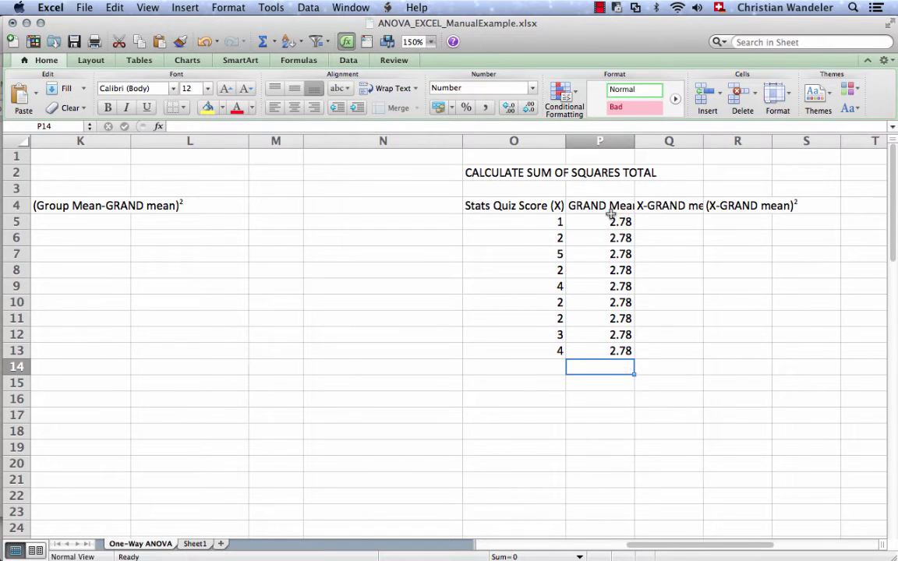
Enter =O5-P5 in Q5 to calculate the first score's deviation from the grand mean
left_click(516, 221)
left_click(595, 222)
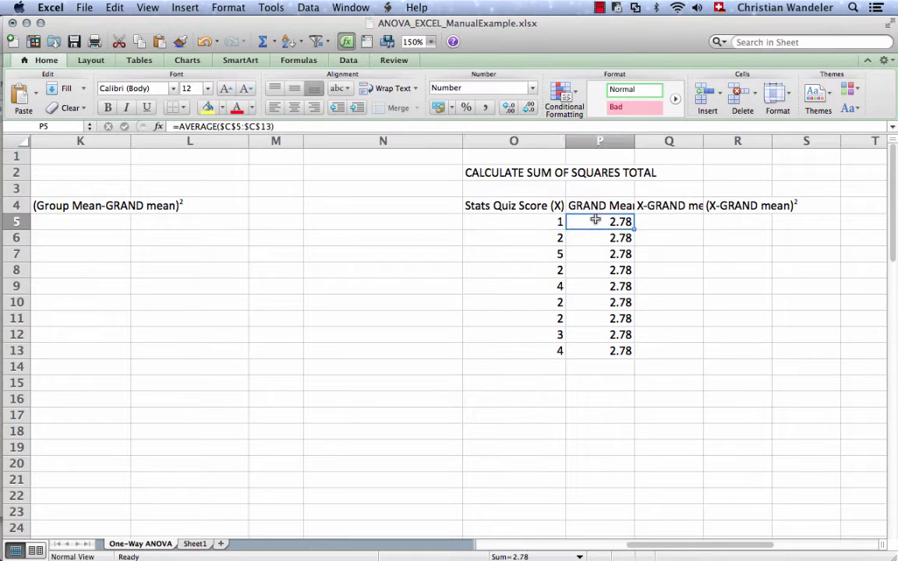
left_click(653, 223)
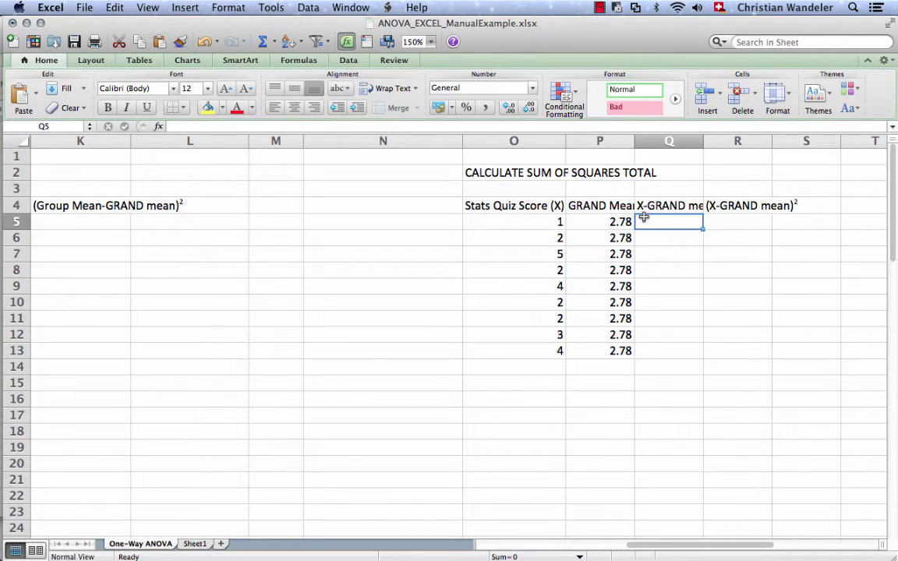
type("=")
left_click(530, 222)
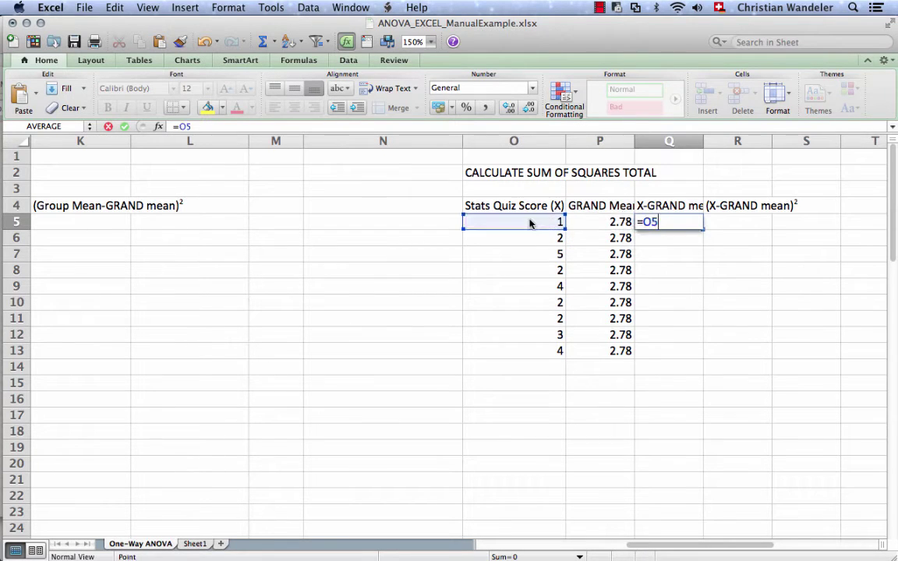
type("-")
left_click(582, 222)
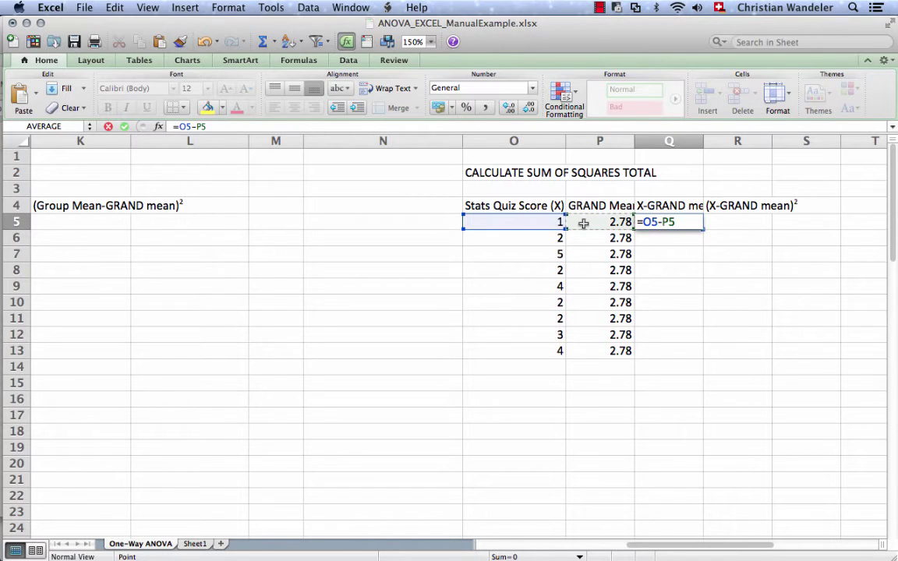
key("Return")
left_click(583, 224)
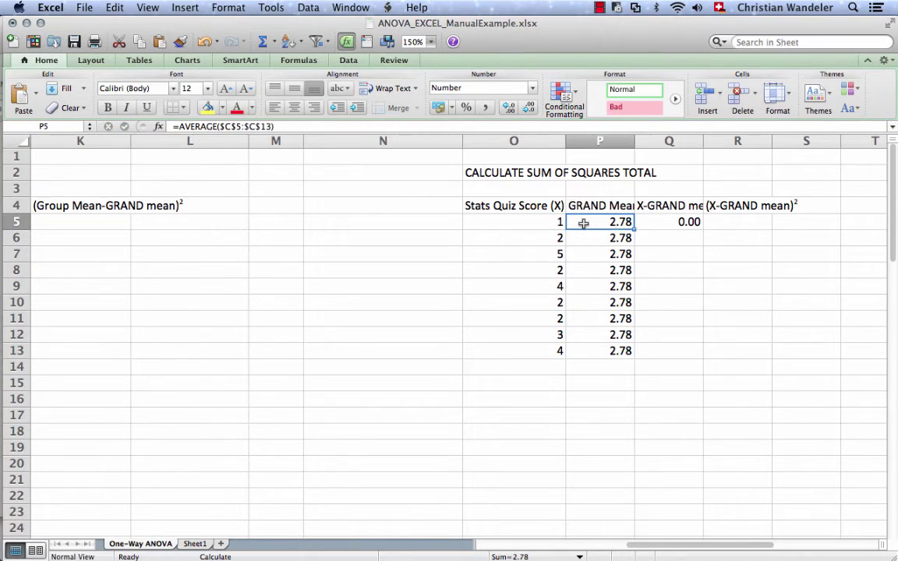
left_click(651, 224)
double_click(654, 226)
key("Return")
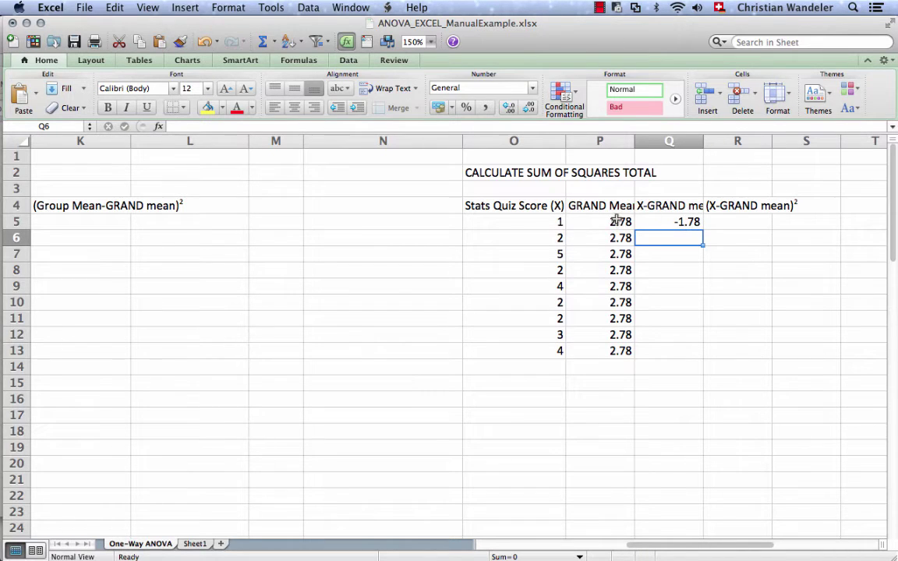
Fill the deviation formula from Q5 down to Q13
left_click(685, 221)
left_click_drag(705, 233, 704, 354)
left_click(697, 223)
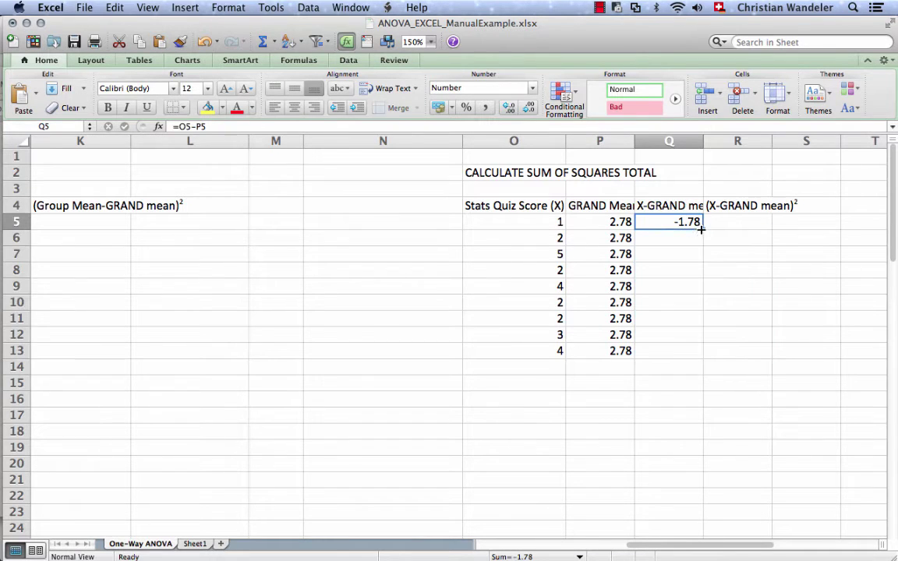
left_click_drag(701, 228, 697, 356)
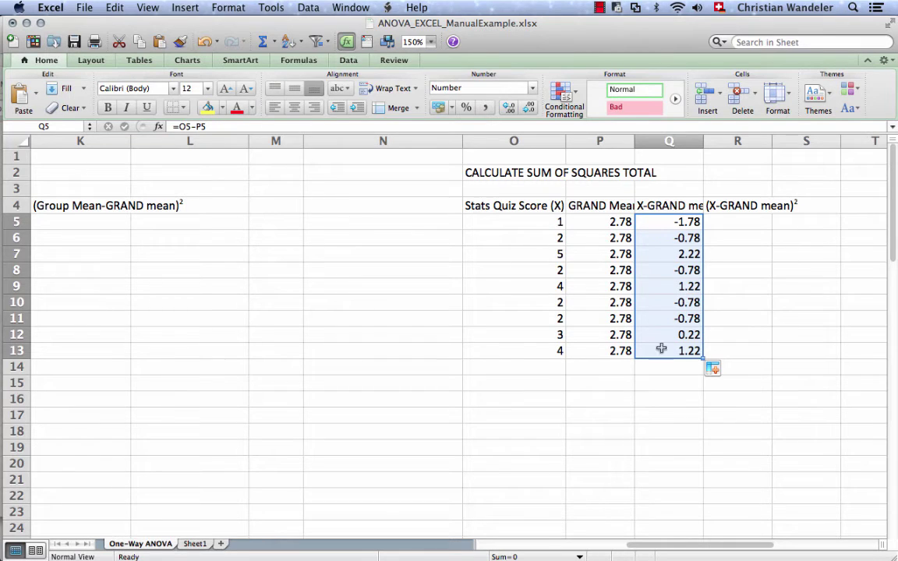
Enter =Q5*Q5 in R5 to square the deviation and fill the formula down to R13
left_click(713, 224)
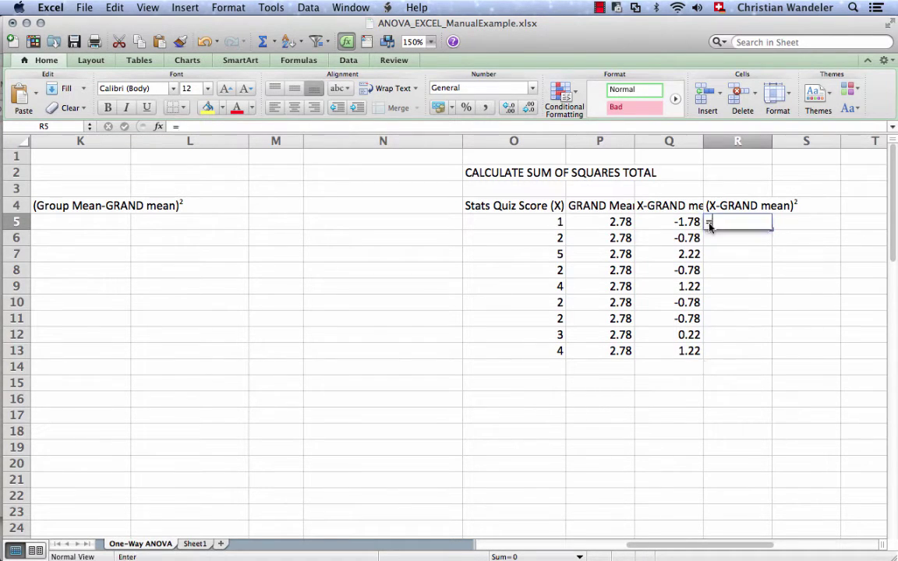
type("=")
left_click(683, 225)
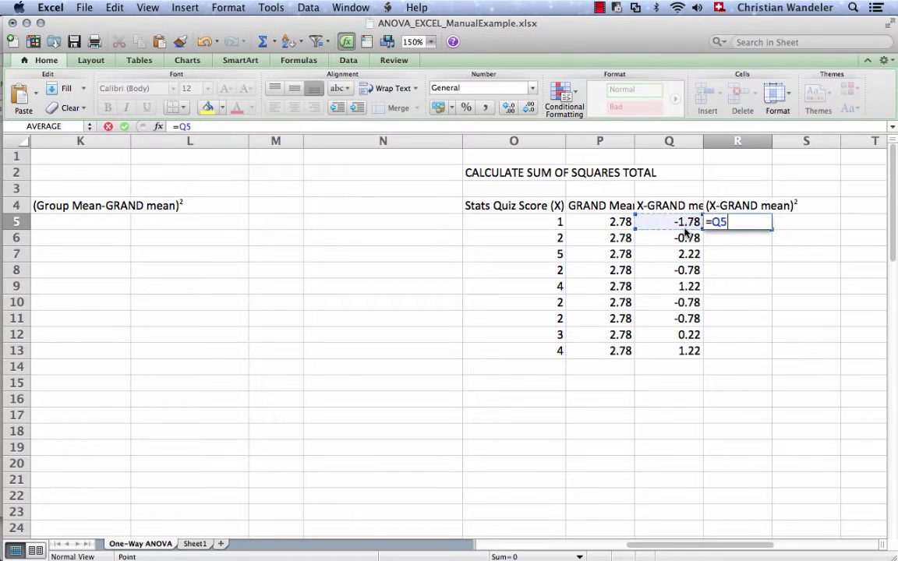
type("+")
key("BackSpace")
type("*")
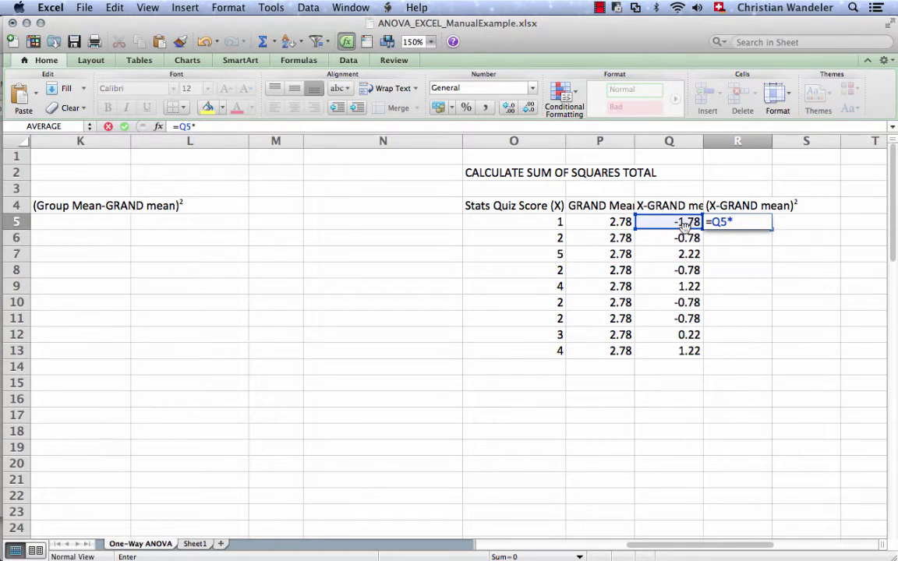
left_click(674, 225)
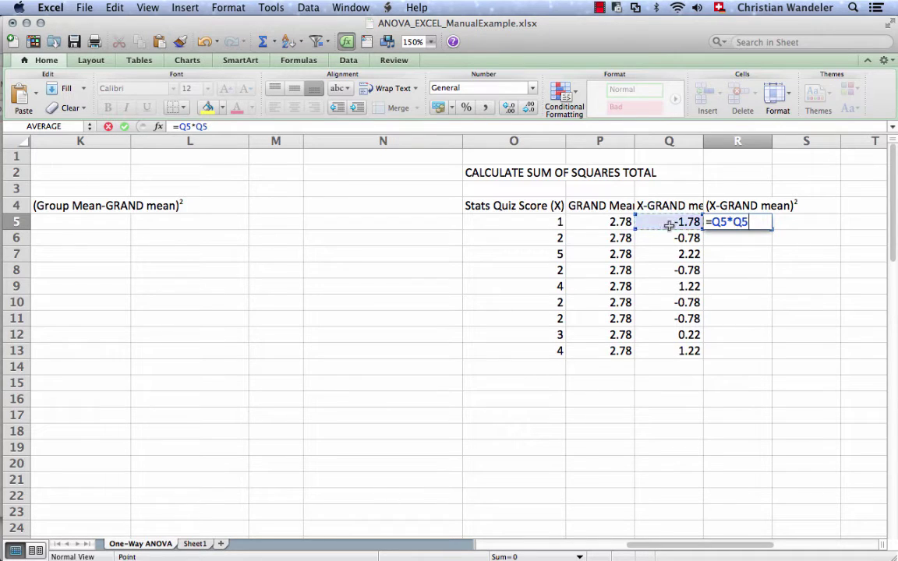
key("Return")
left_click(755, 225)
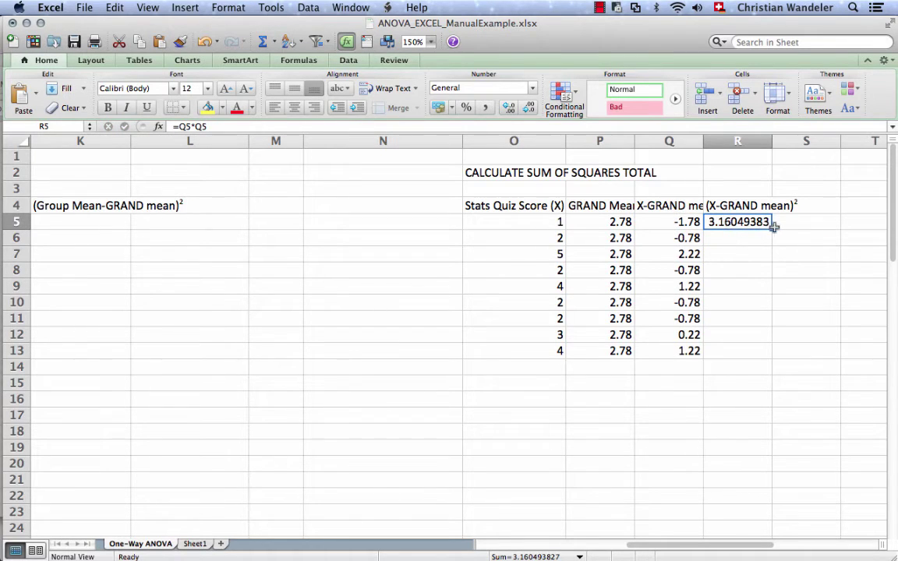
left_click_drag(770, 228, 755, 353)
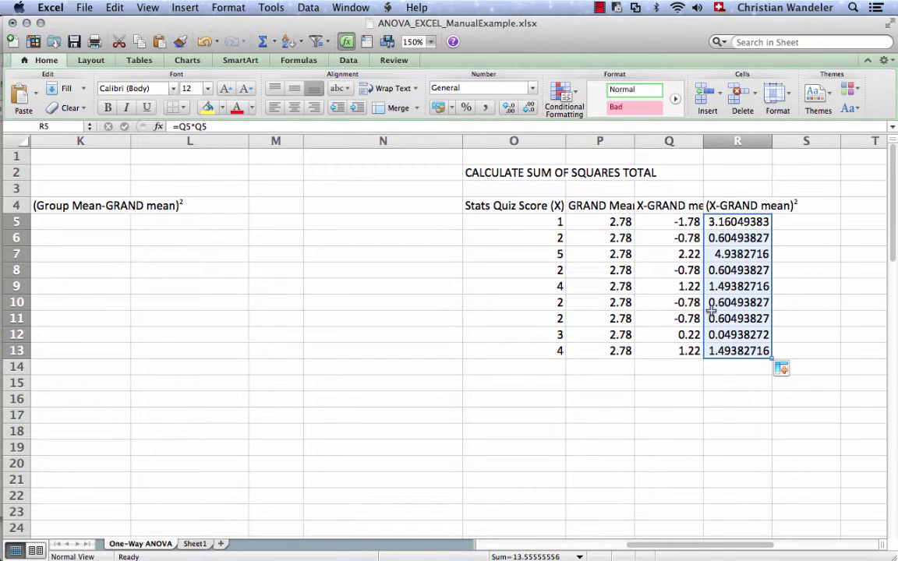
Shorten the range of the sum of squares total formula in R26 to R5:R13
scroll(711, 311, "down", 4)
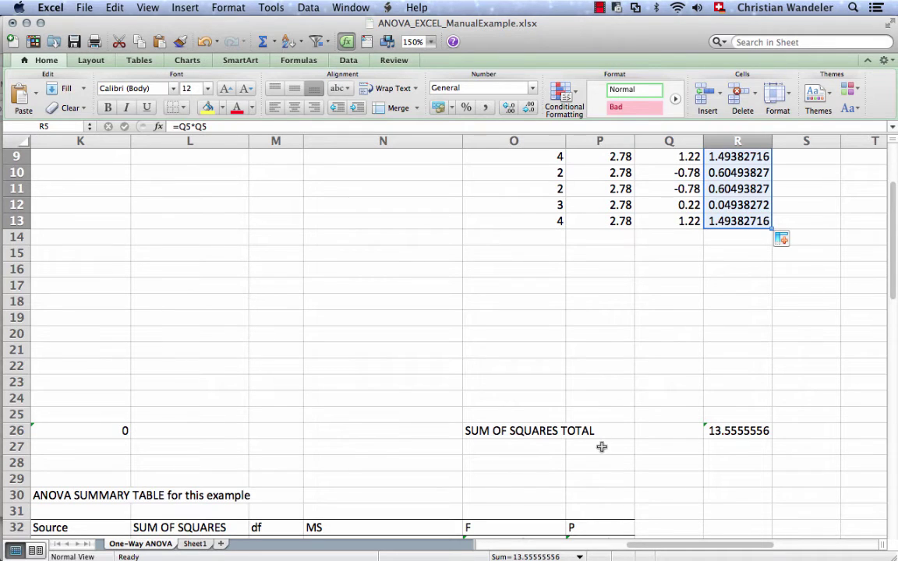
double_click(744, 433)
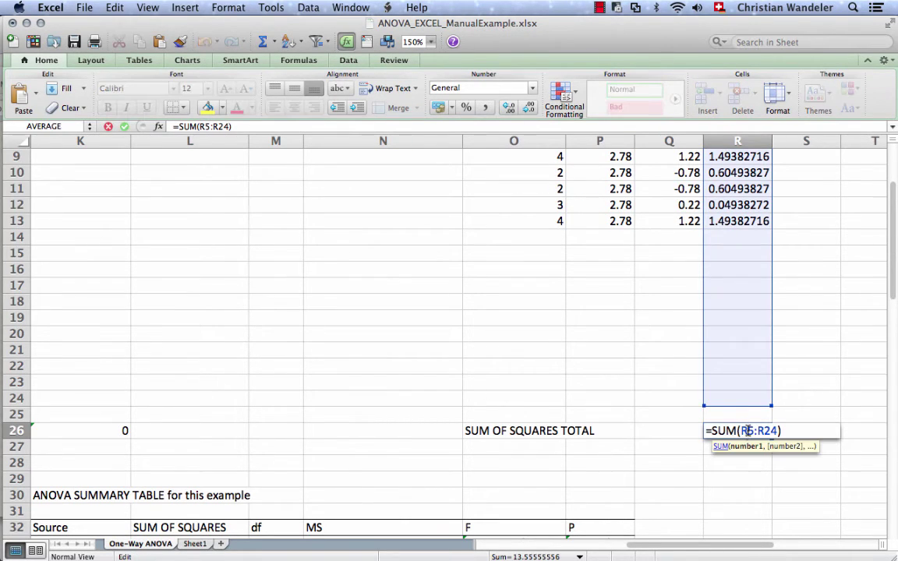
scroll(746, 174, "up", 3)
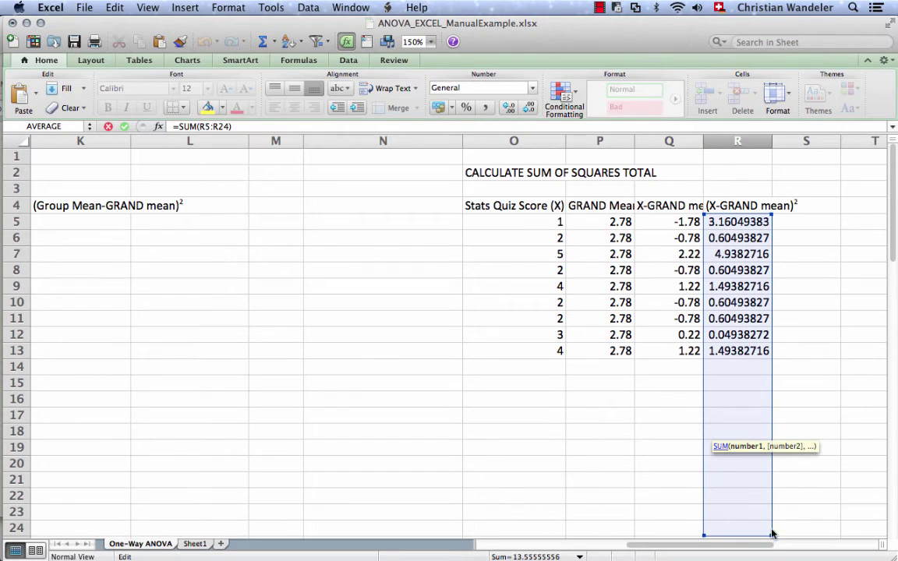
left_click_drag(770, 536, 771, 356)
key("Return")
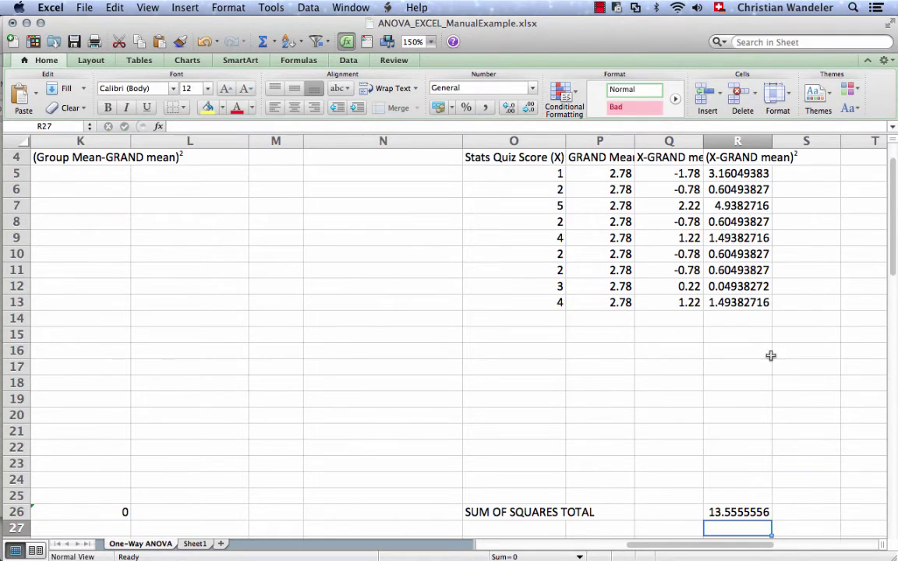
Check which cell the TOTAL sum of squares in L35 of the ANOVA summary table refers to
scroll(745, 374, "down", 4)
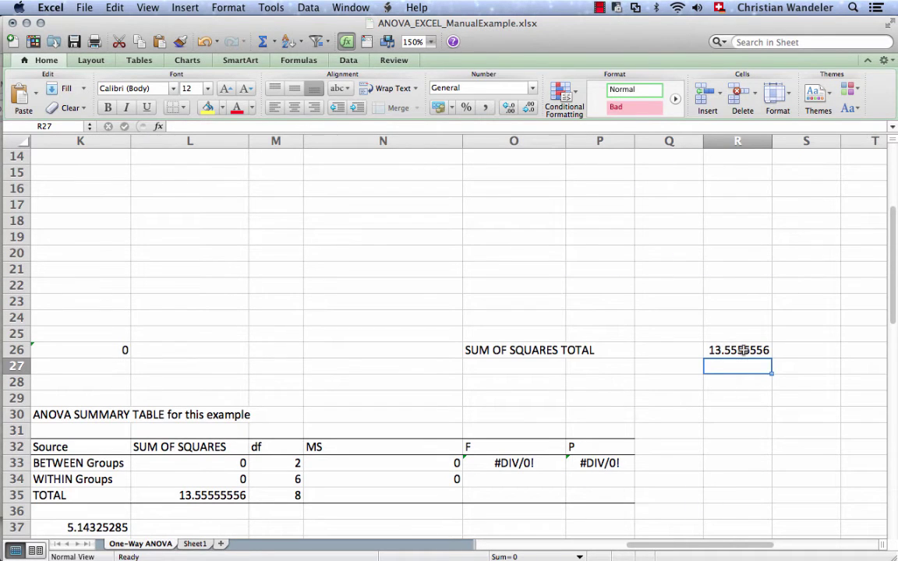
scroll(743, 350, "right", 3)
scroll(742, 350, "left", 8)
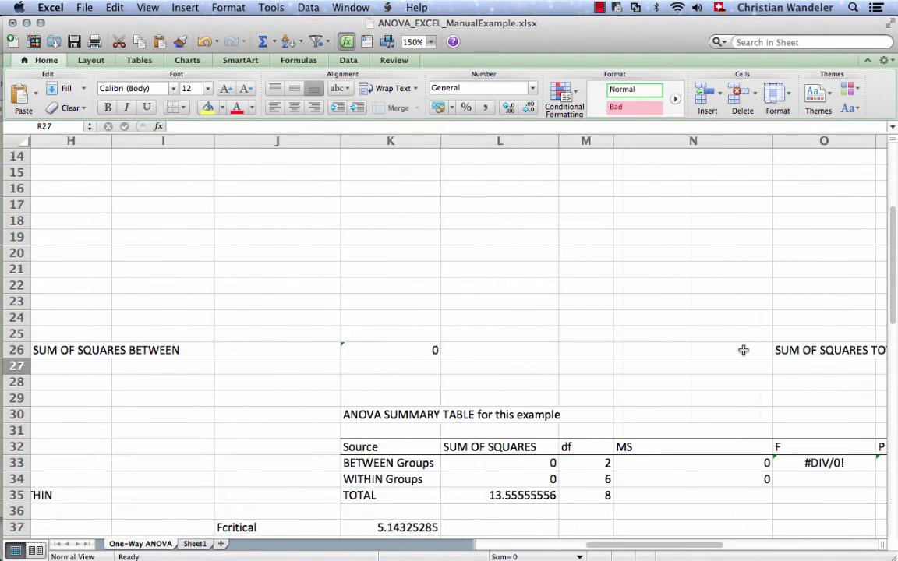
scroll(743, 349, "right", 4)
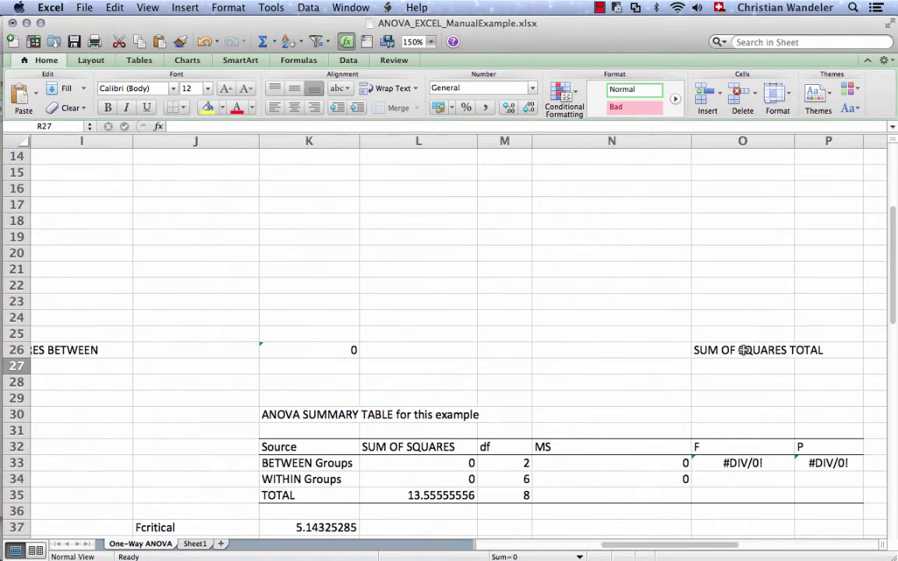
left_click(413, 495)
double_click(413, 496)
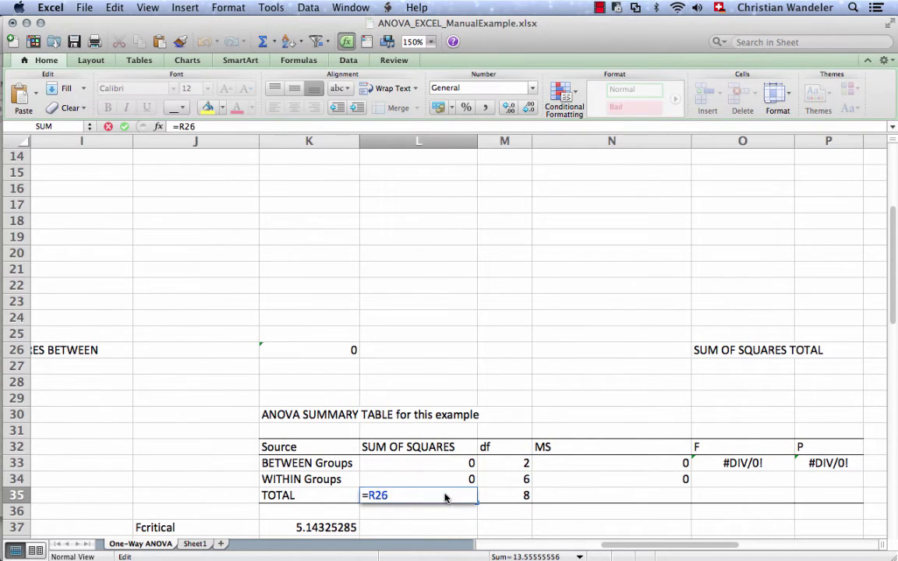
scroll(443, 514, "right", 2)
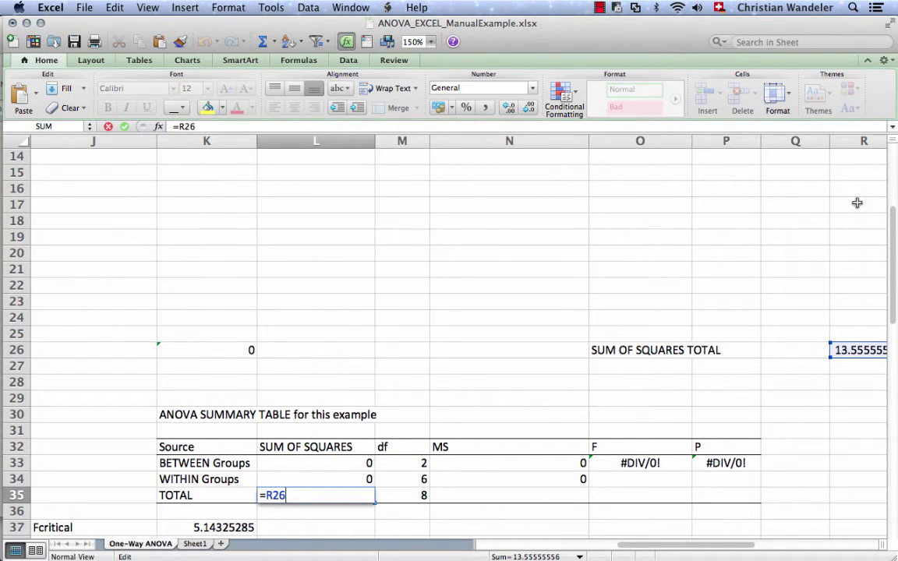
type("+")
left_click(850, 352)
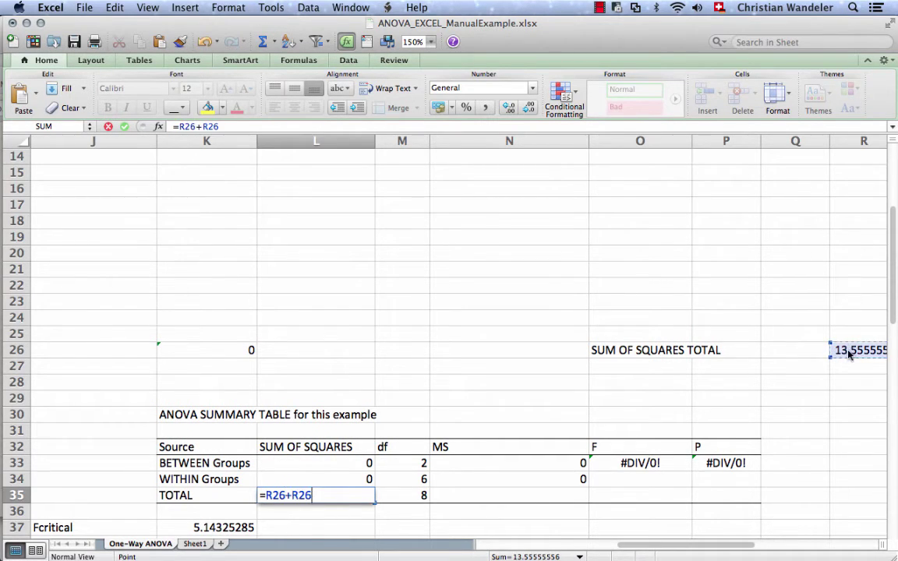
key("BackSpace")
key("BackSpace")
key("Return")
scroll(880, 343, "right", 3)
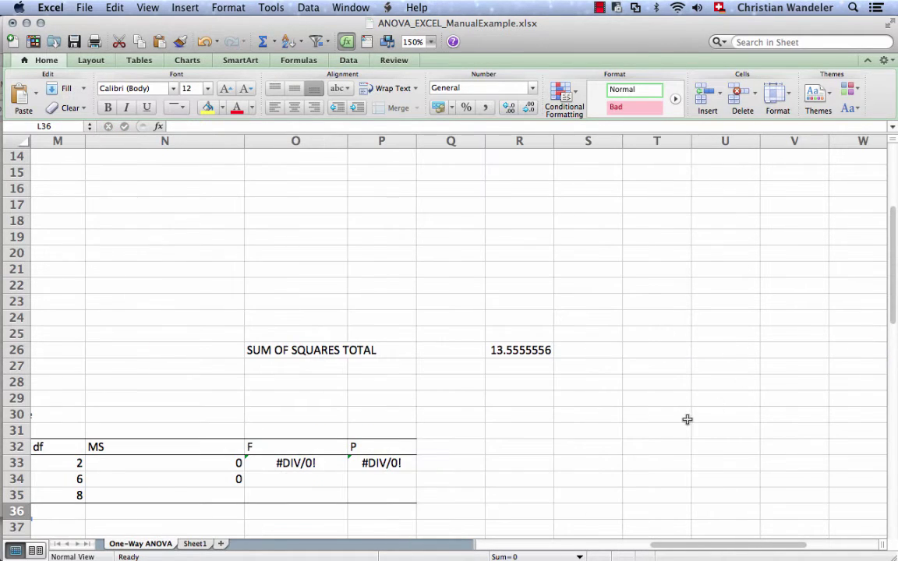
scroll(686, 420, "left", 4)
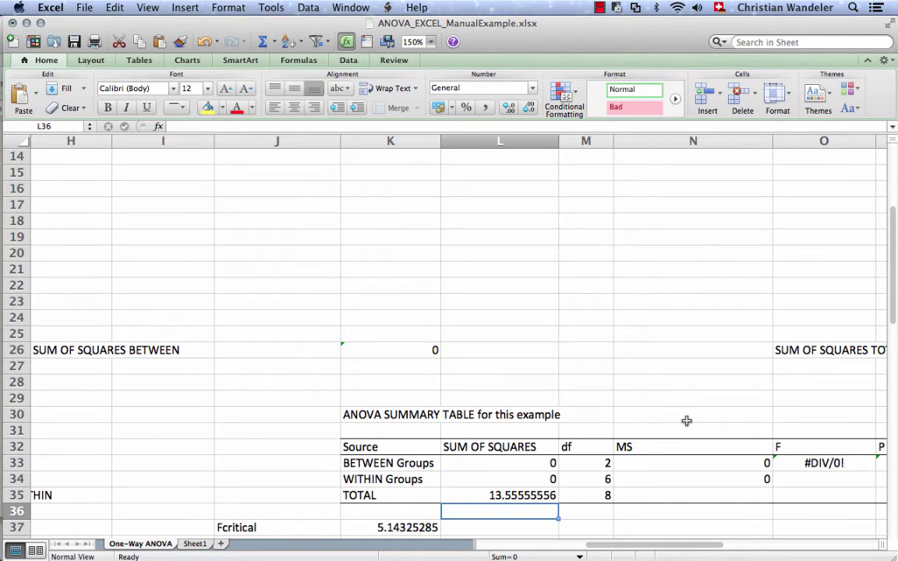
Review the quiz scores in C5:C13 and the group means in D5:D13 for the sum of squares within
scroll(499, 390, "left", 3)
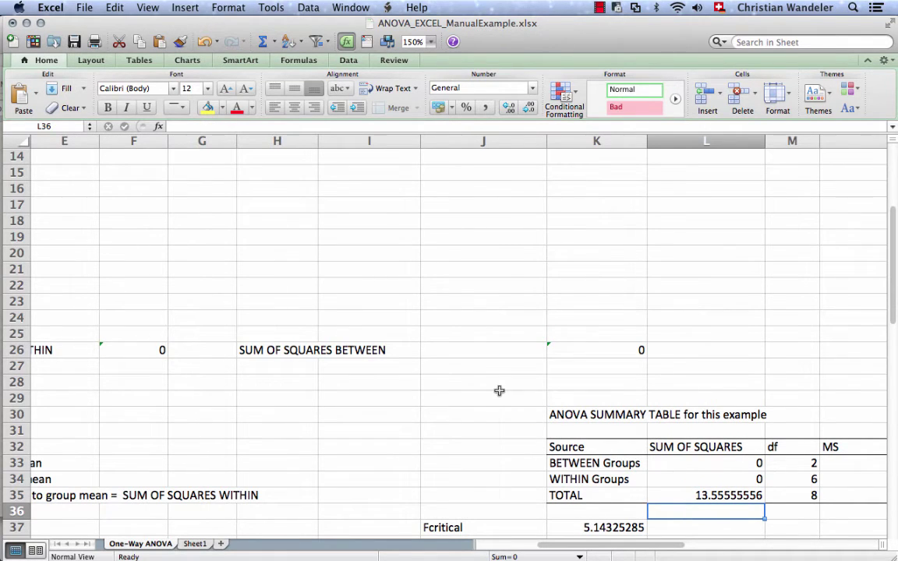
scroll(499, 390, "left", 4)
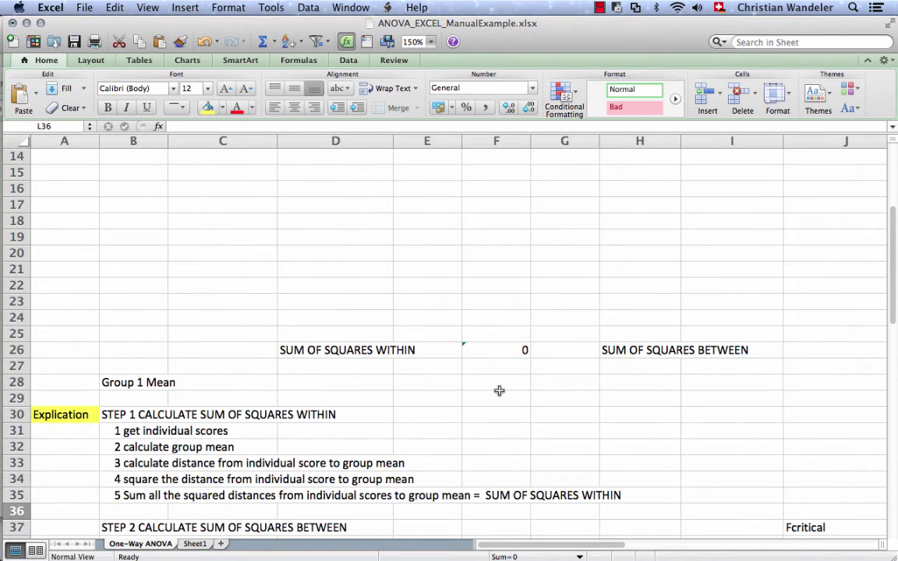
scroll(499, 391, "up", 5)
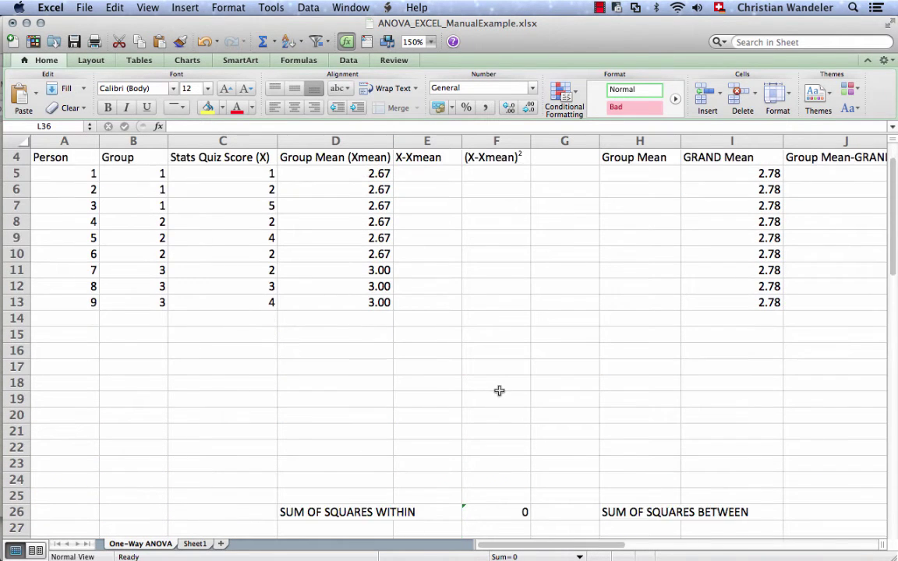
scroll(499, 391, "down", 1)
scroll(499, 390, "up", 3)
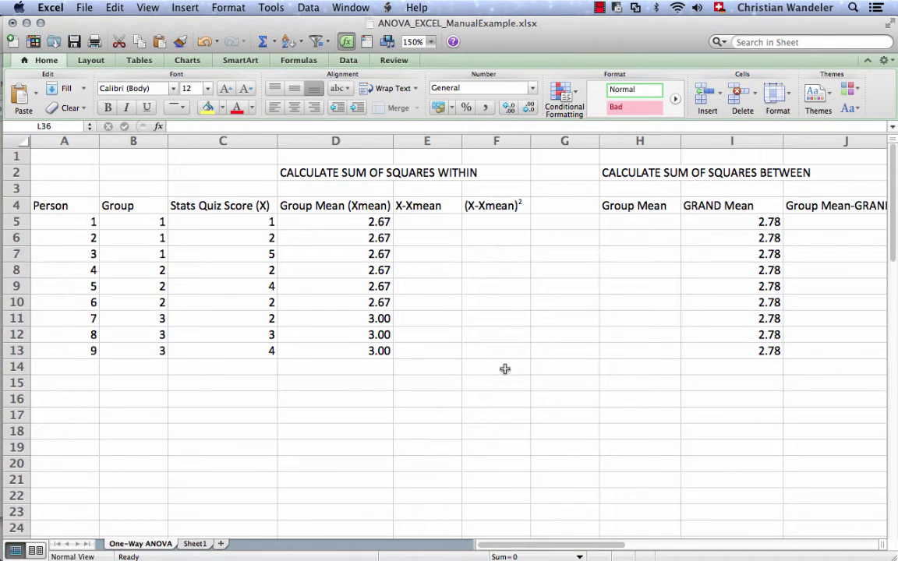
left_click(408, 221)
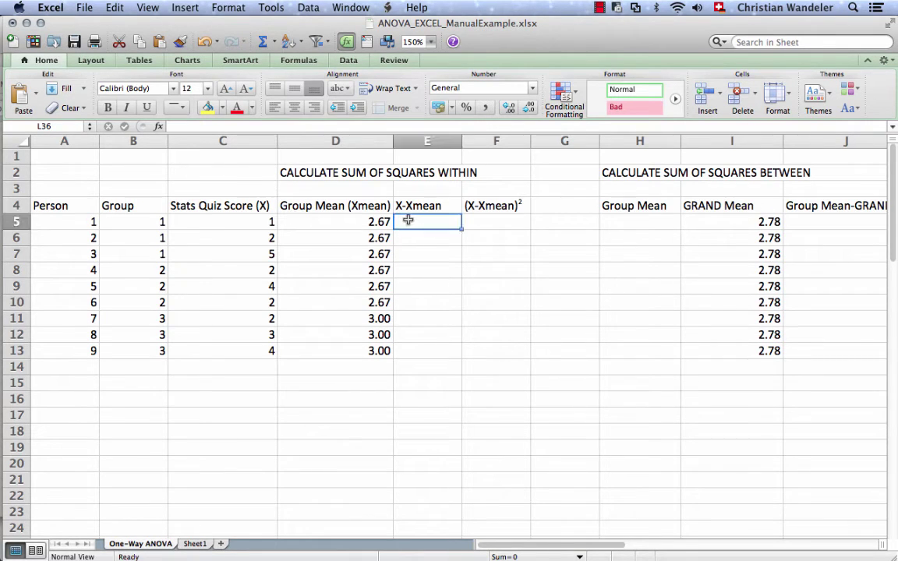
left_click_drag(343, 223, 343, 235)
left_click_drag(264, 223, 256, 343)
left_click_drag(349, 219, 362, 346)
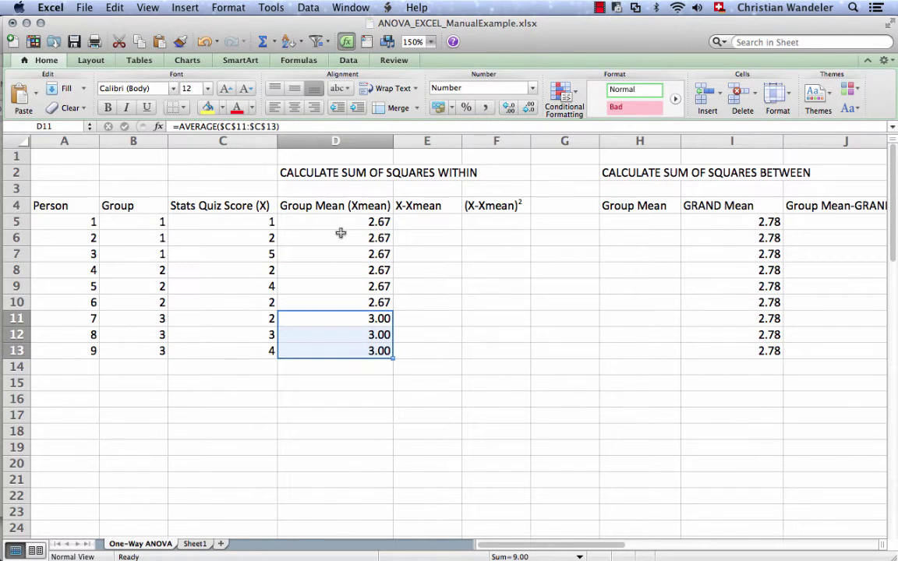
left_click_drag(338, 223, 334, 255)
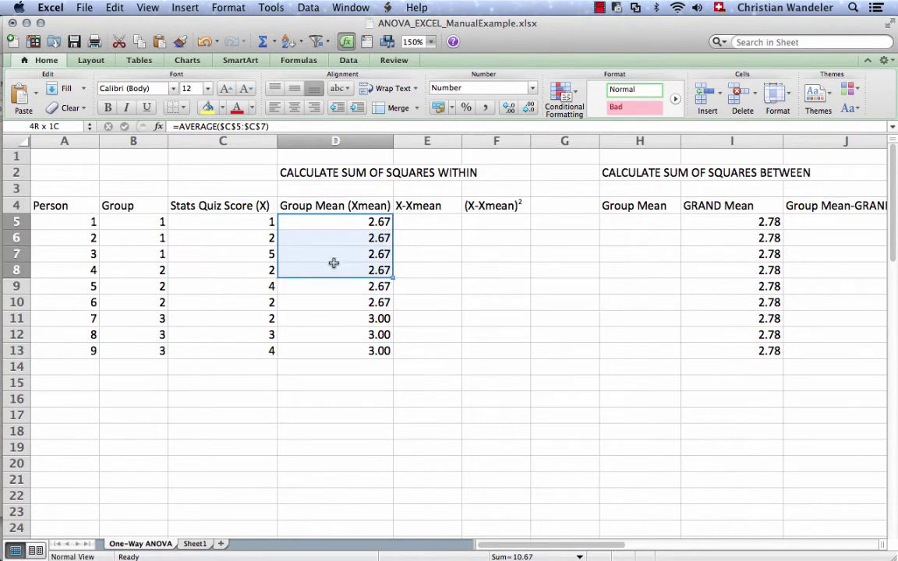
left_click_drag(333, 264, 334, 278)
Enter =C5-D5 in E5 for the deviation from the group mean and fill the formula down to E13
left_click(437, 224)
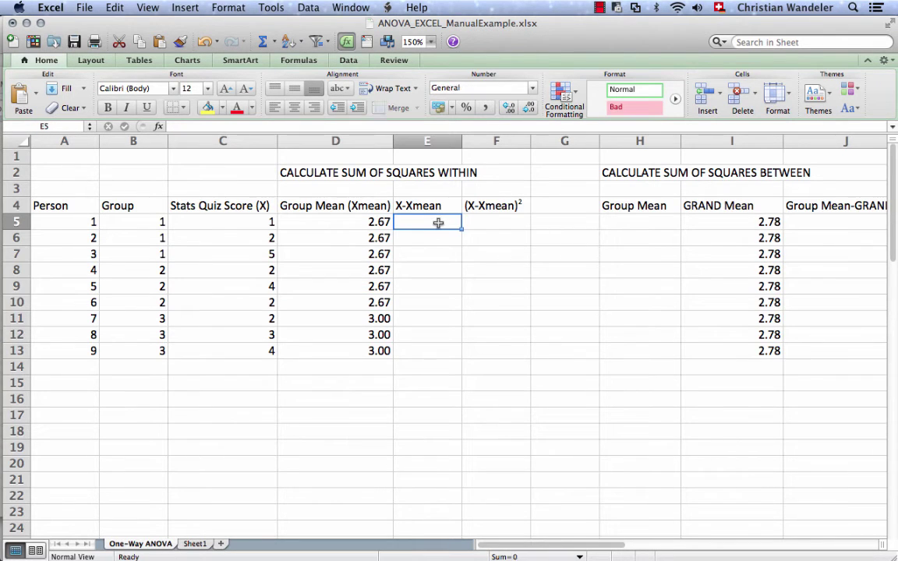
type("=")
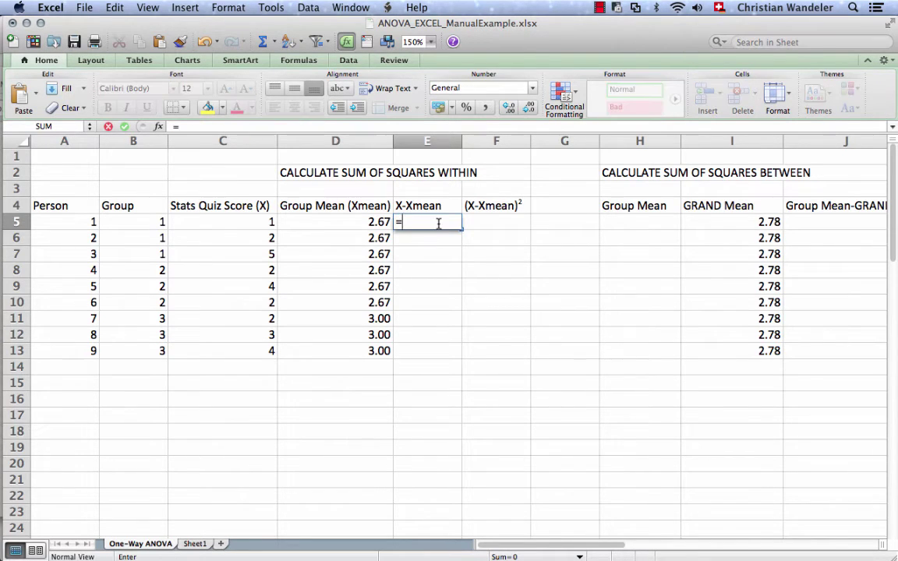
left_click(263, 226)
type("-")
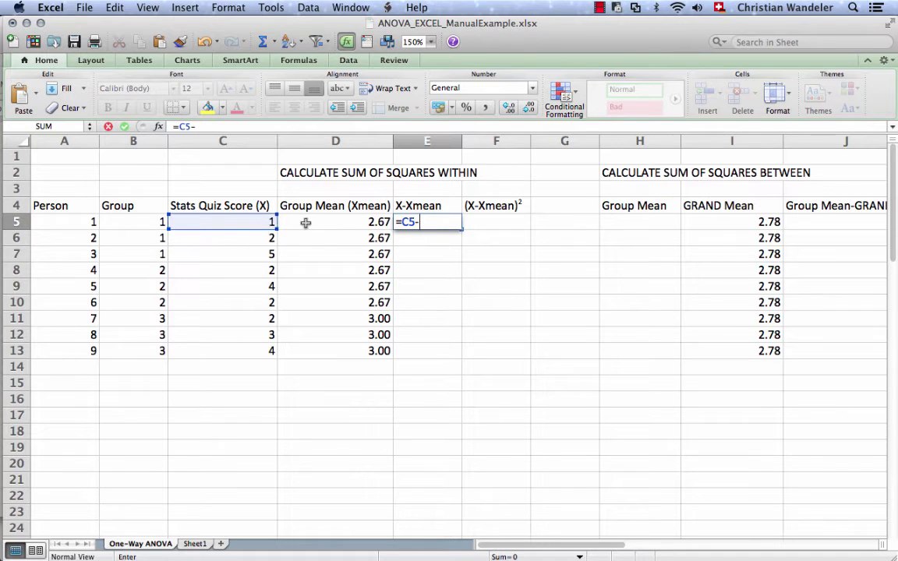
left_click(307, 224)
key("Return")
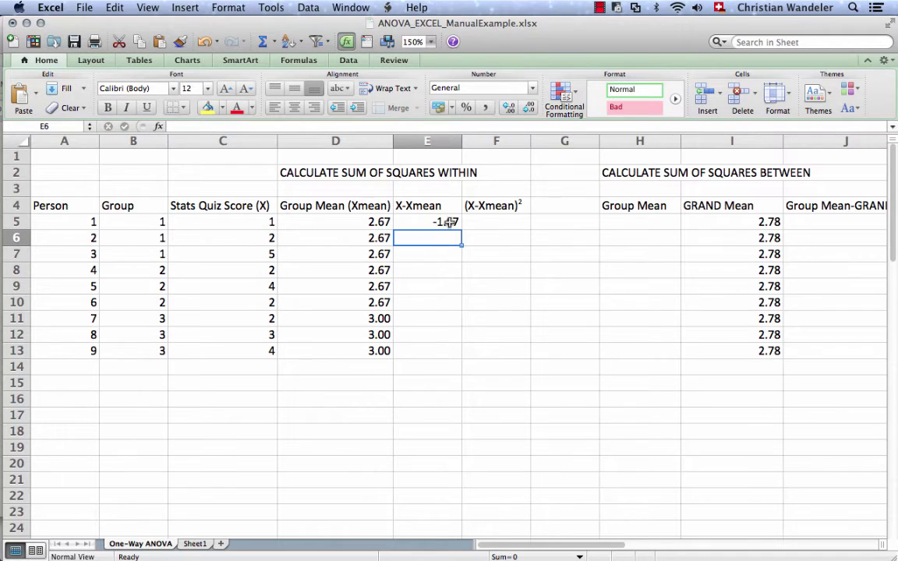
left_click(433, 222)
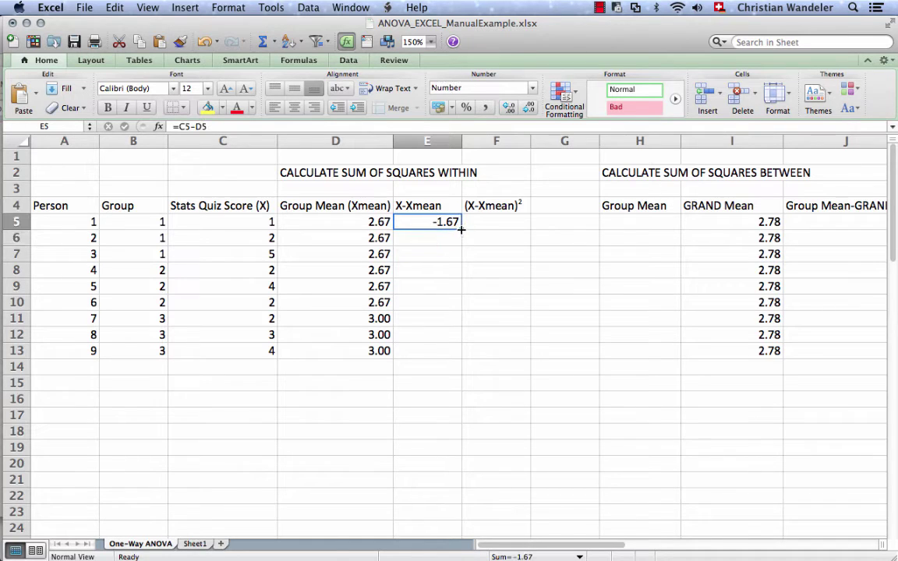
left_click_drag(460, 230, 454, 355)
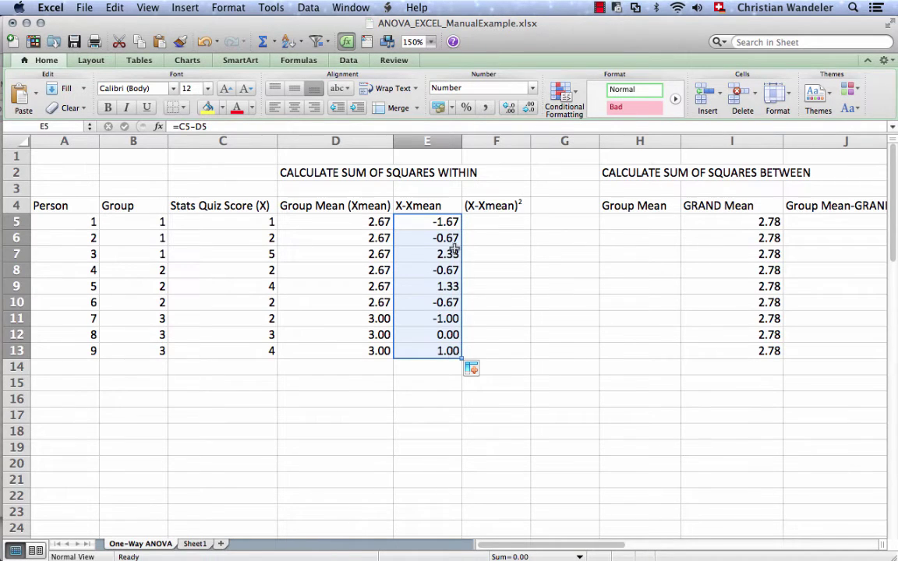
Check the deviation in E12 against its quiz score in C12 and group mean in D12
left_click(360, 336)
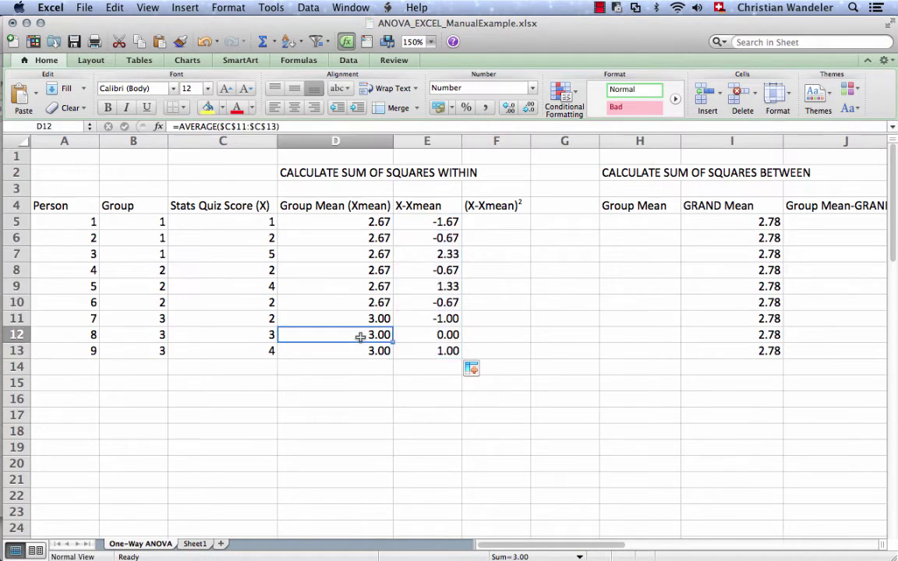
left_click(268, 336)
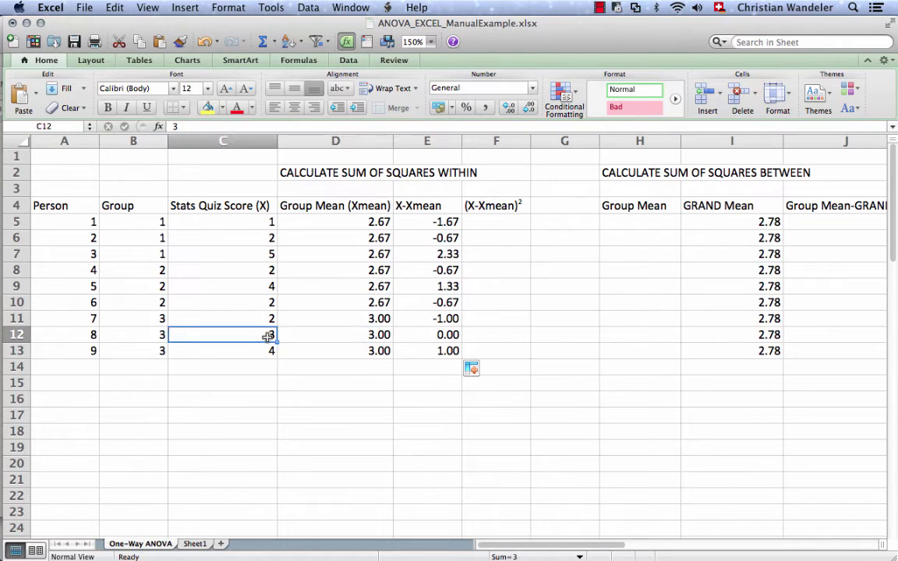
left_click(312, 334)
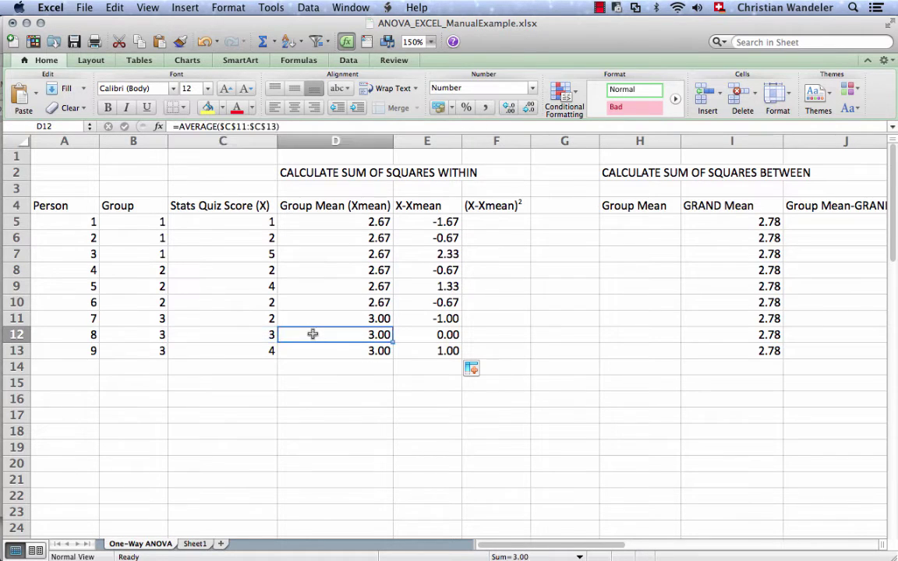
left_click(417, 334)
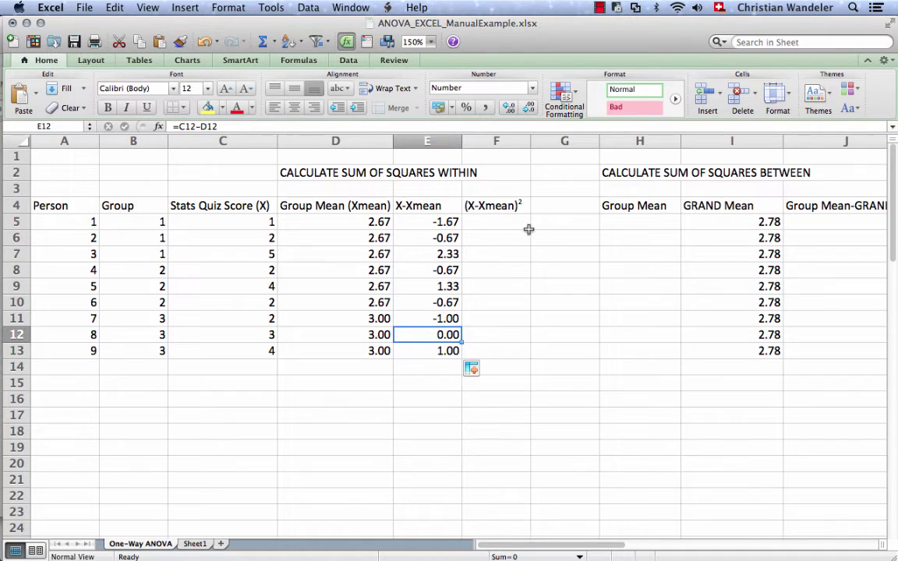
Enter =E5*E5 in F5 to square the deviation from the group mean
left_click(496, 223)
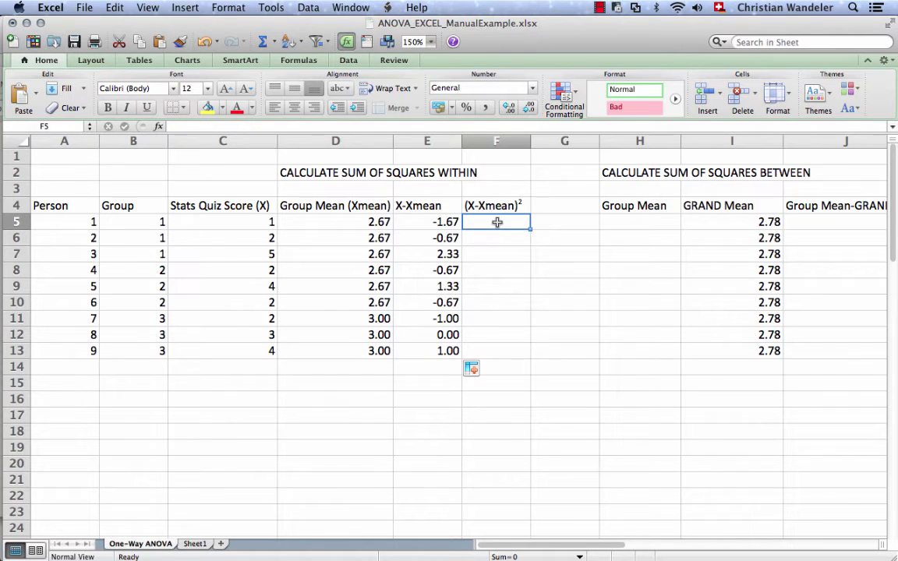
left_click(481, 204)
left_click(484, 222)
type("=")
left_click(424, 224)
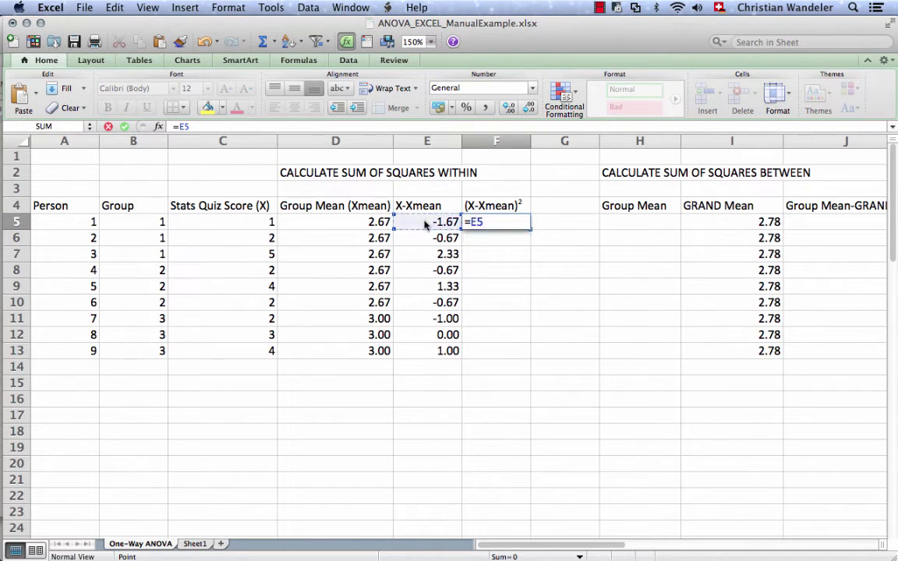
type("*")
left_click(427, 224)
key("Return")
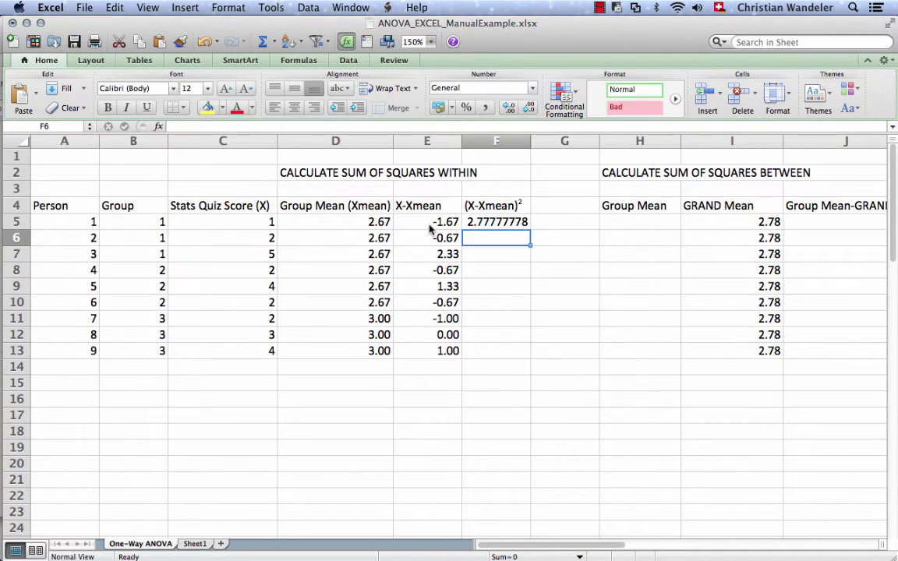
Fill the squared deviation formula from F5 down to F13
left_click(487, 224)
left_click(427, 238)
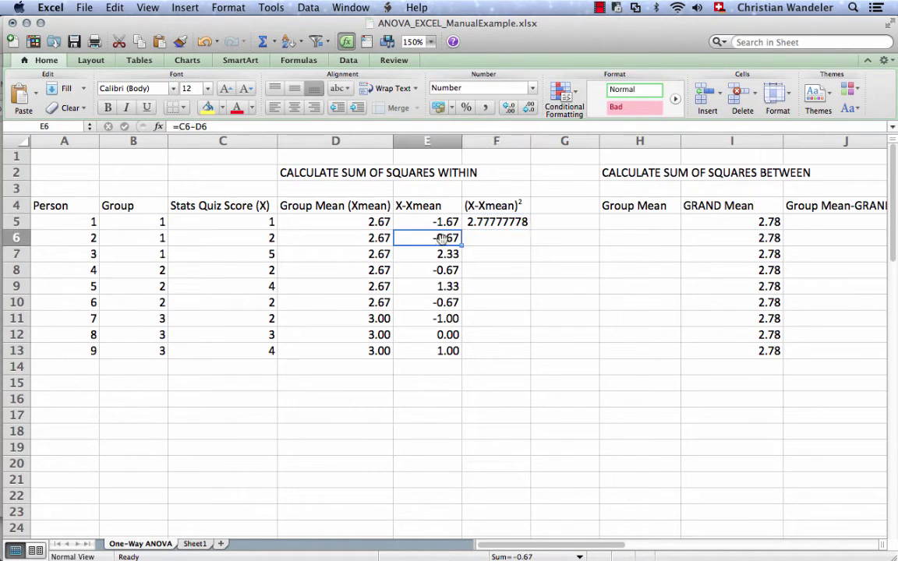
left_click(498, 223)
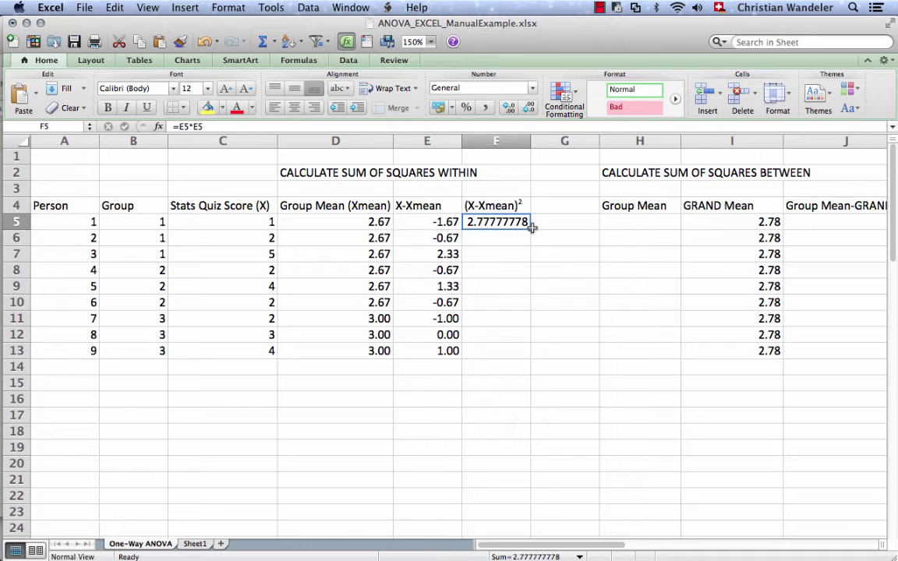
left_click_drag(530, 231, 528, 353)
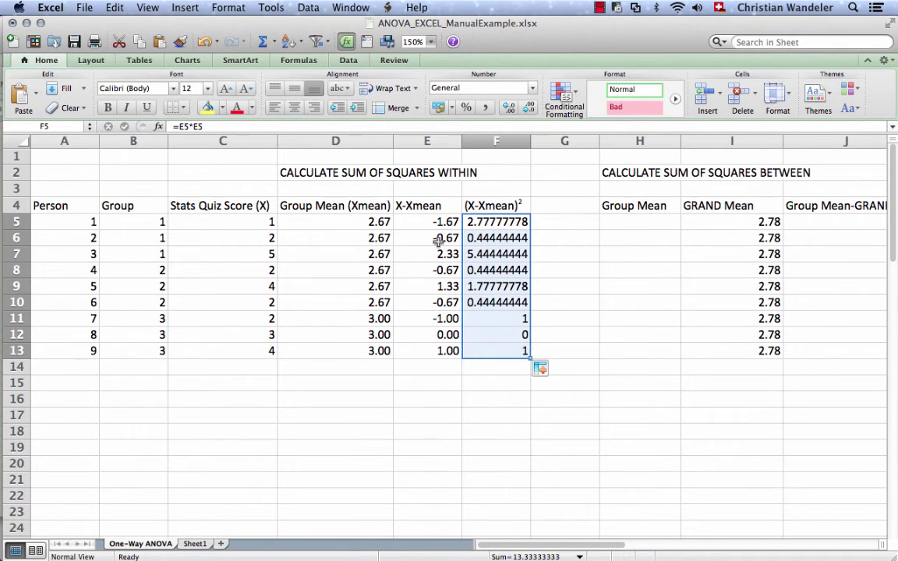
left_click(499, 238)
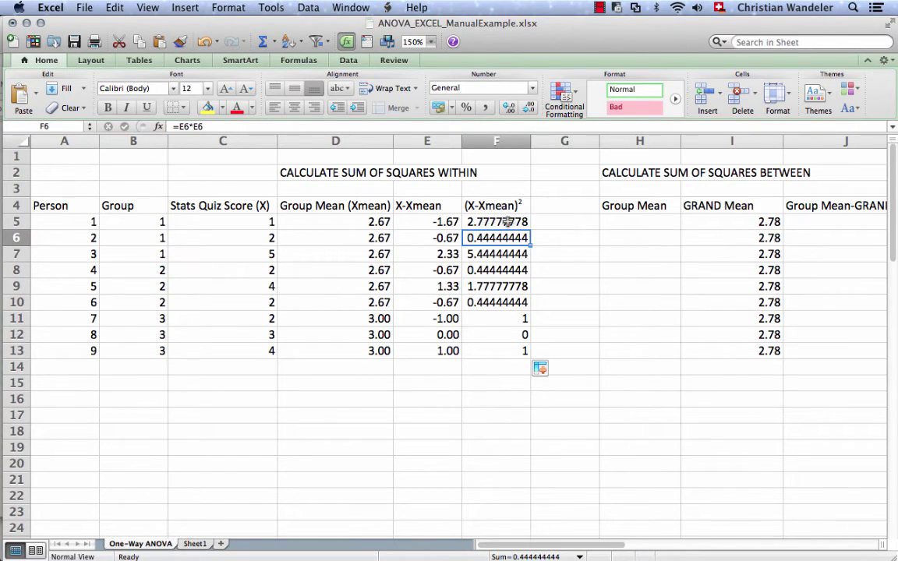
Check which range the SUM OF SQUARES WITHIN formula in F26 adds up
scroll(505, 339, "down", 3)
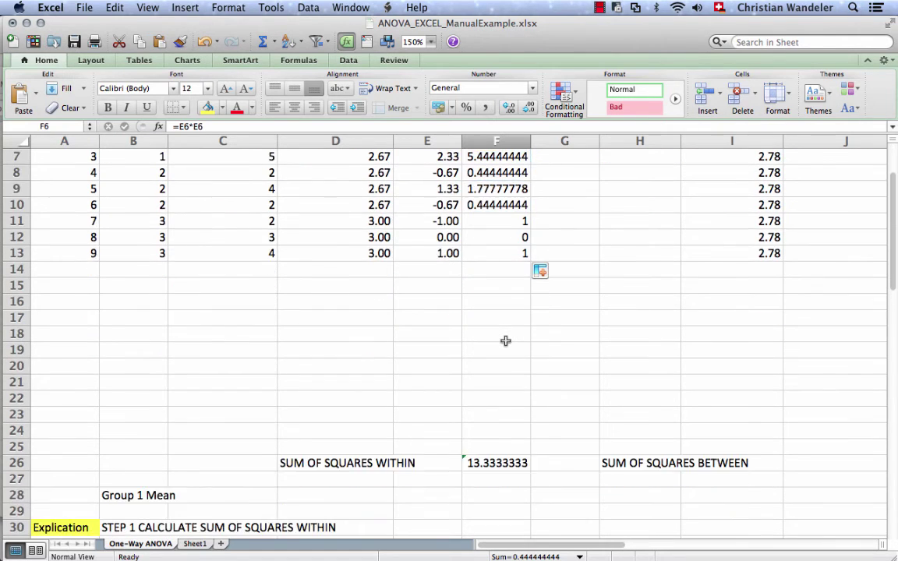
scroll(505, 340, "down", 2)
left_click(491, 415)
double_click(485, 415)
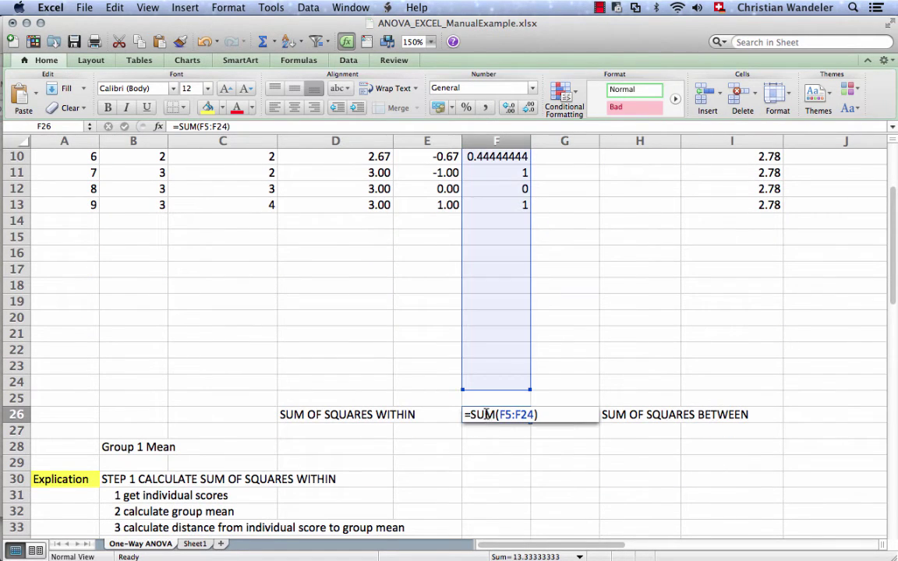
scroll(507, 358, "up", 1)
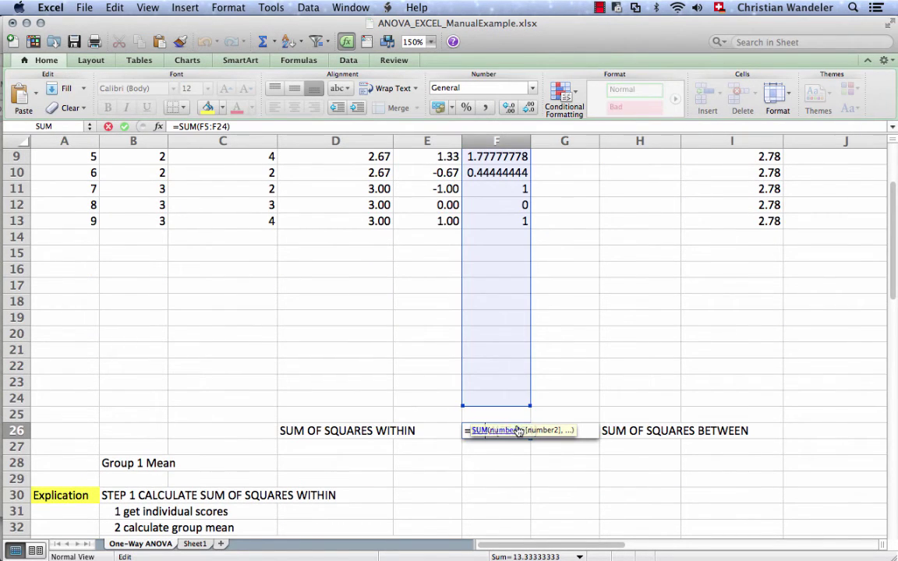
scroll(519, 343, "up", 4)
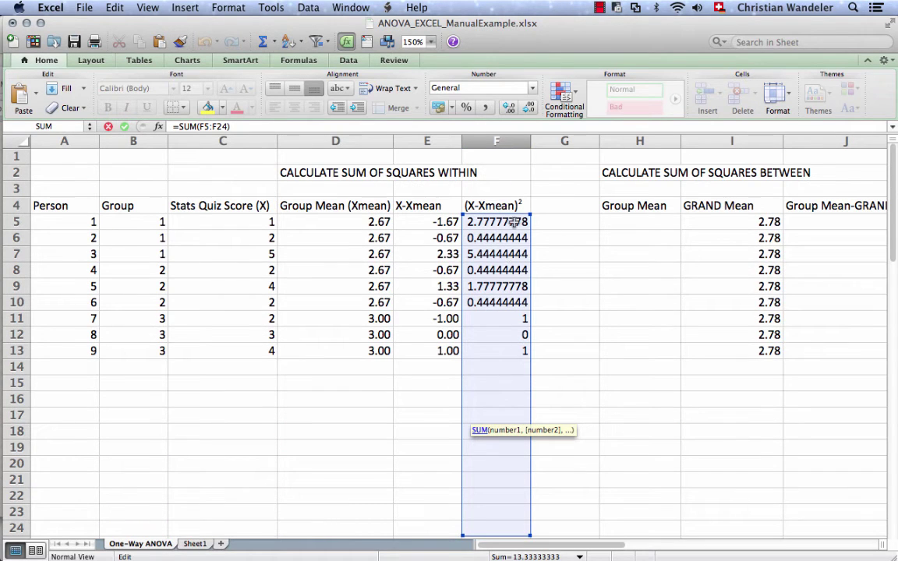
scroll(511, 356, "down", 5)
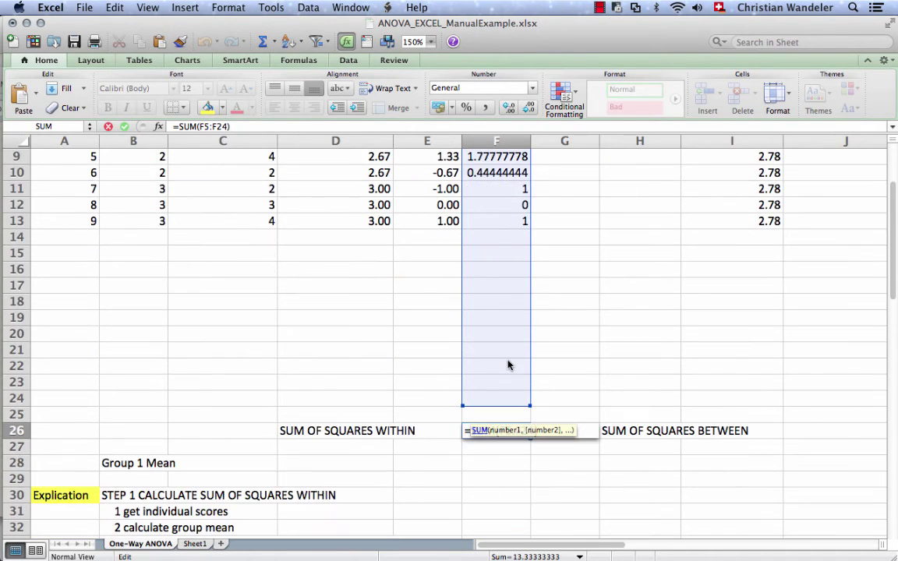
key("Return")
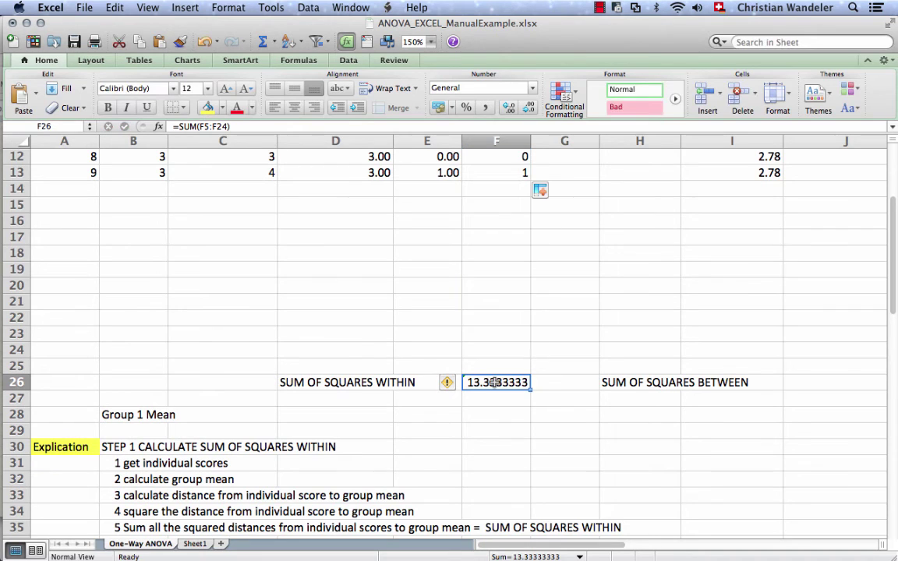
Check which cell the WITHIN Groups sum of squares in L34 of the ANOVA summary table refers to
scroll(495, 382, "down", 3)
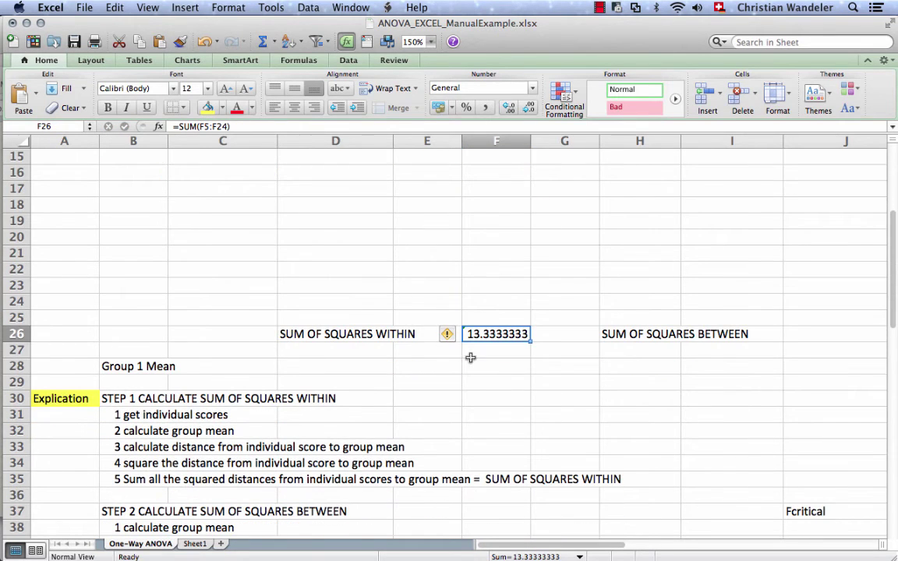
scroll(660, 410, "right", 5)
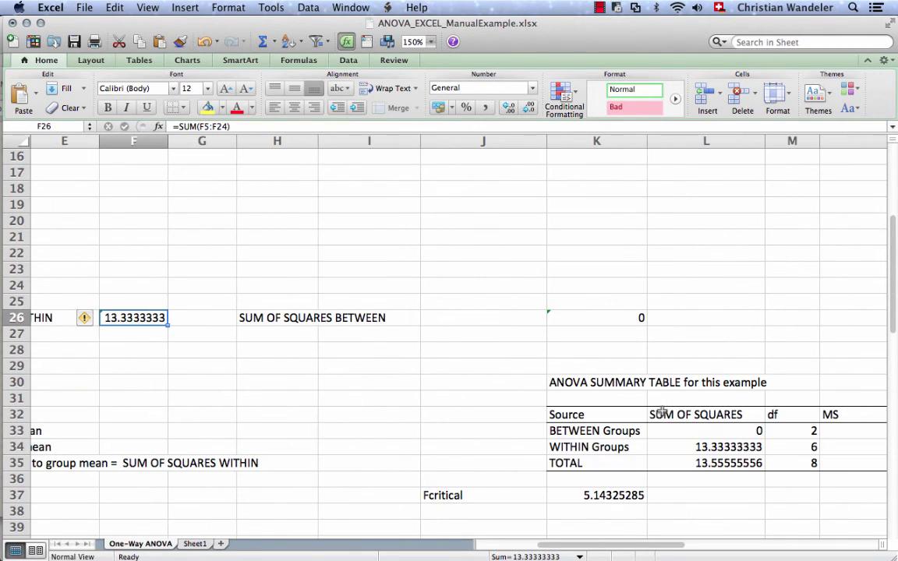
double_click(701, 447)
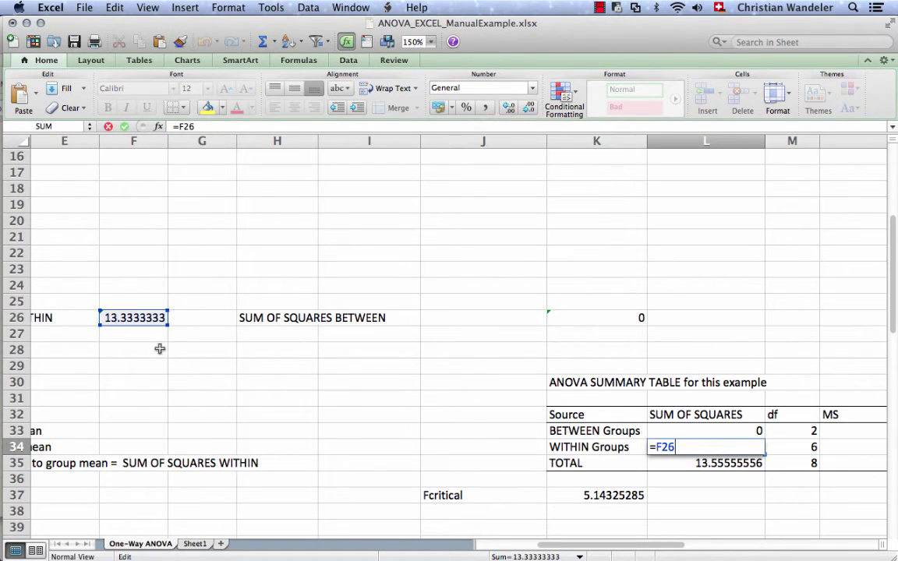
key("Escape")
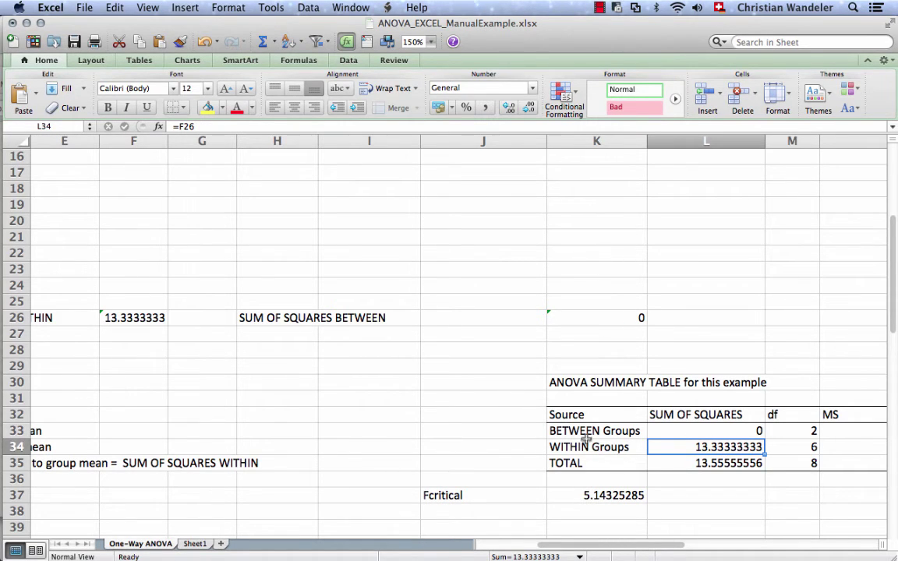
scroll(491, 431, "up", 5)
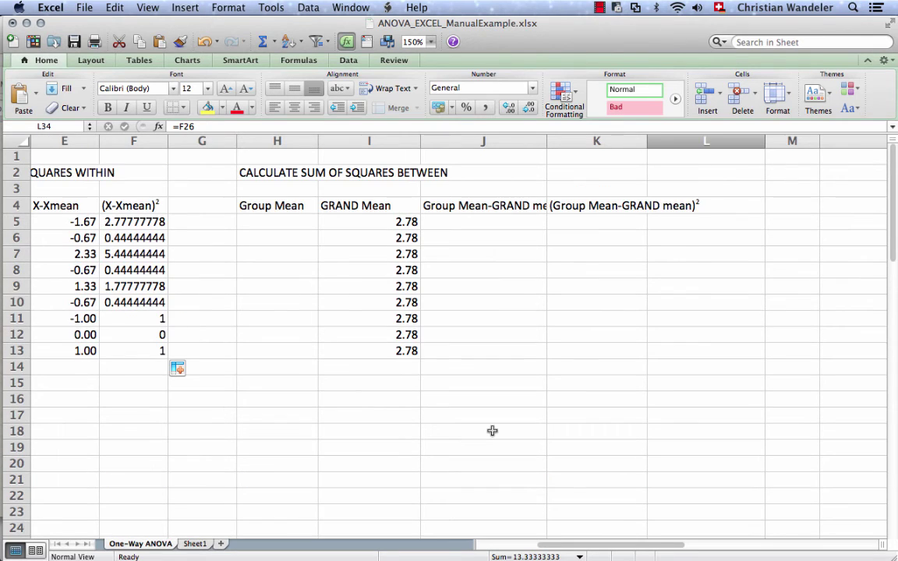
Copy the group means from D5:D13 into the Group Mean column of the SUM OF SQUARES BETWEEN section, starting at H5
scroll(378, 449, "left", 2)
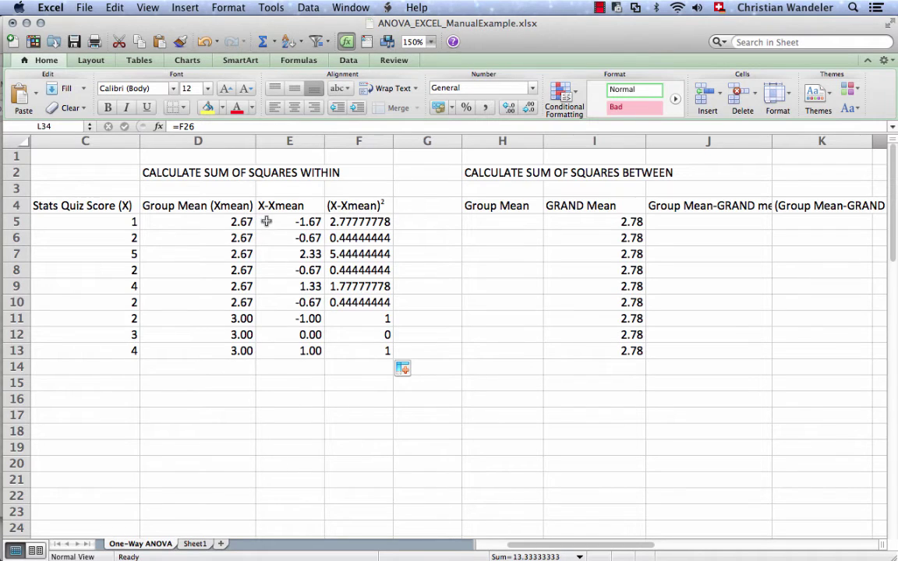
left_click_drag(236, 222, 248, 352)
key("super+c")
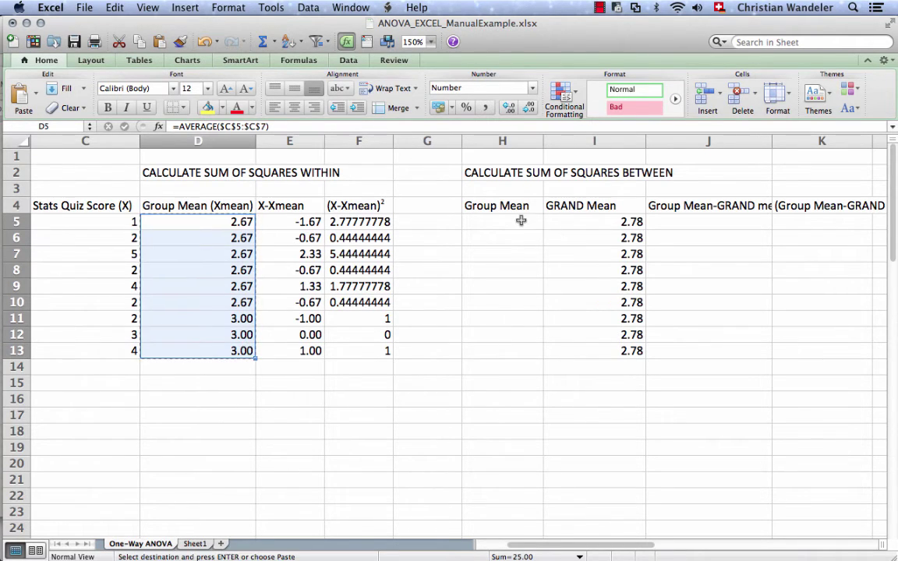
left_click(521, 221)
key("super+v")
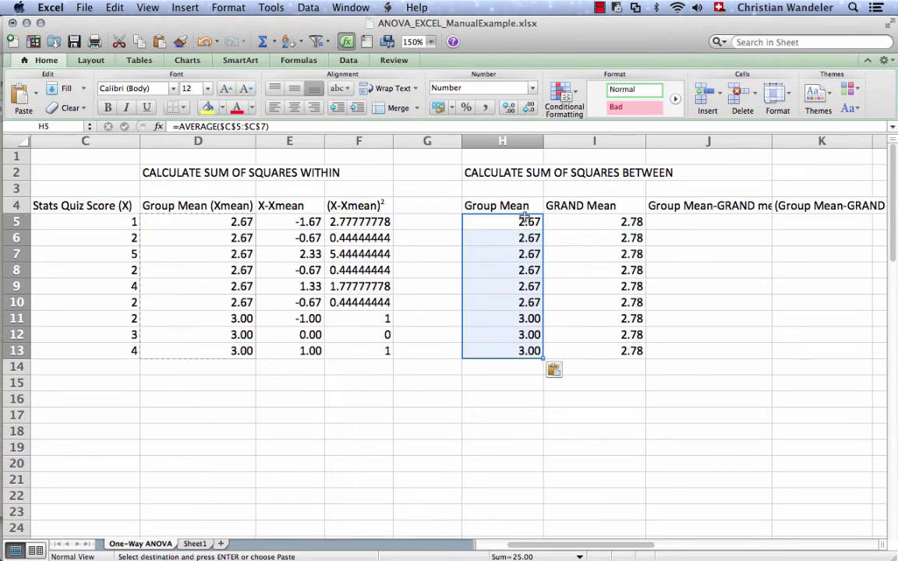
Enter =H5-I5 in J5 to subtract the grand mean from the group mean, and fill the formula down to J13
left_click(674, 227)
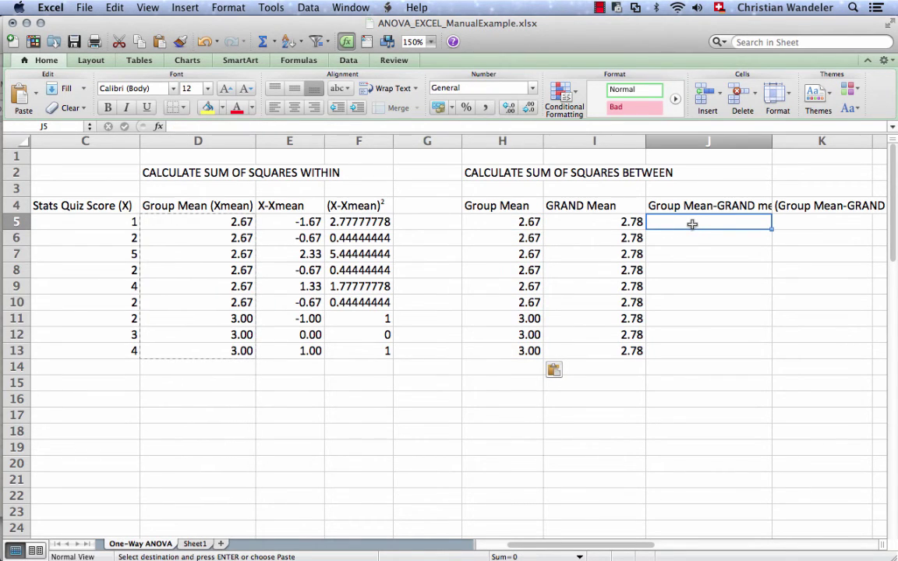
type("=")
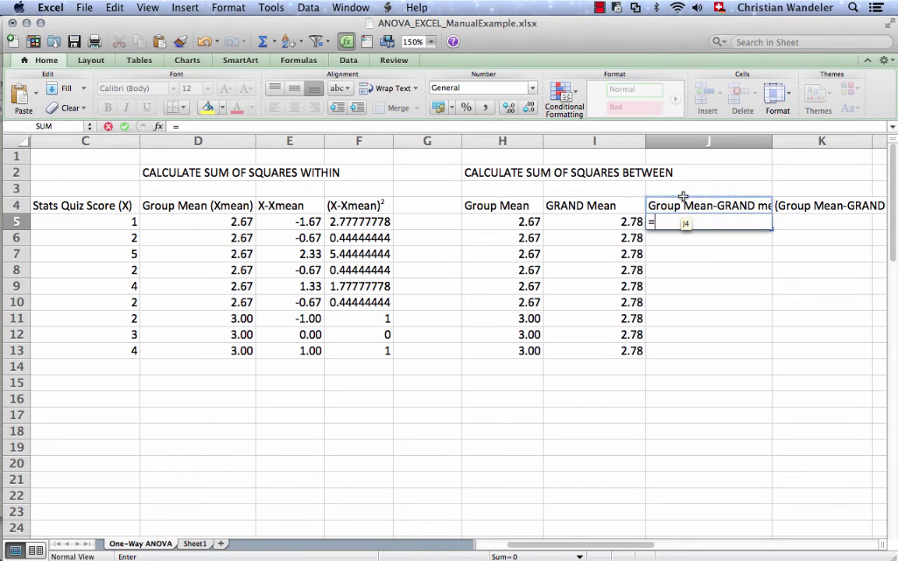
left_click(527, 224)
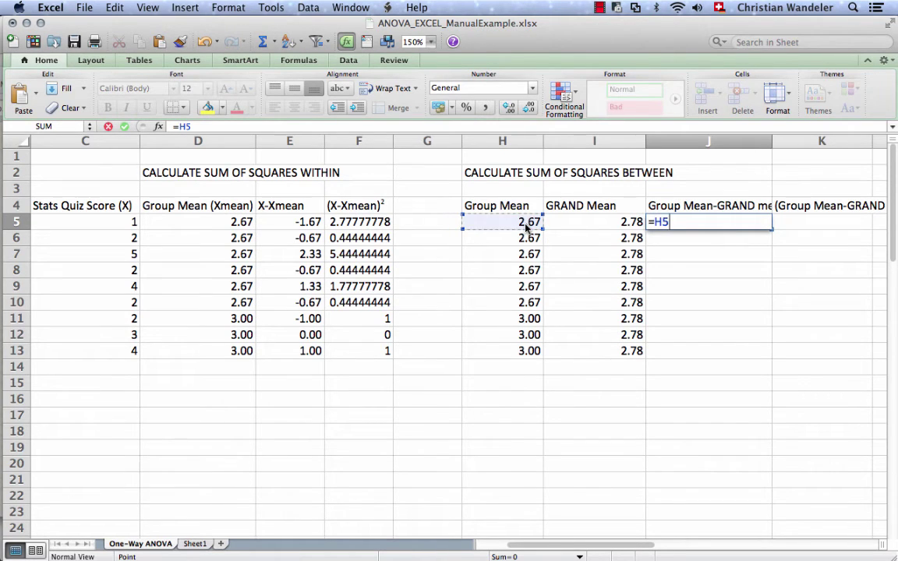
type("-")
left_click(572, 223)
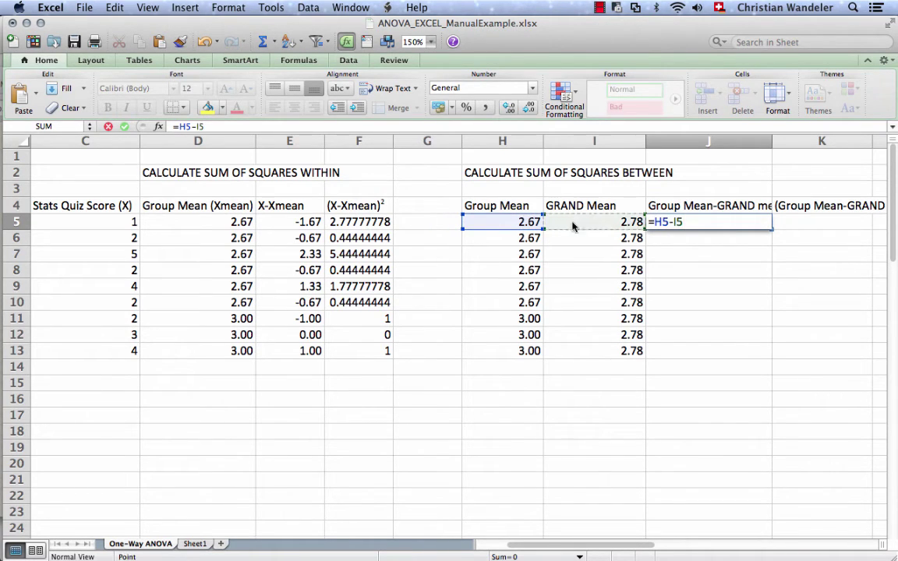
key("Return")
left_click(681, 225)
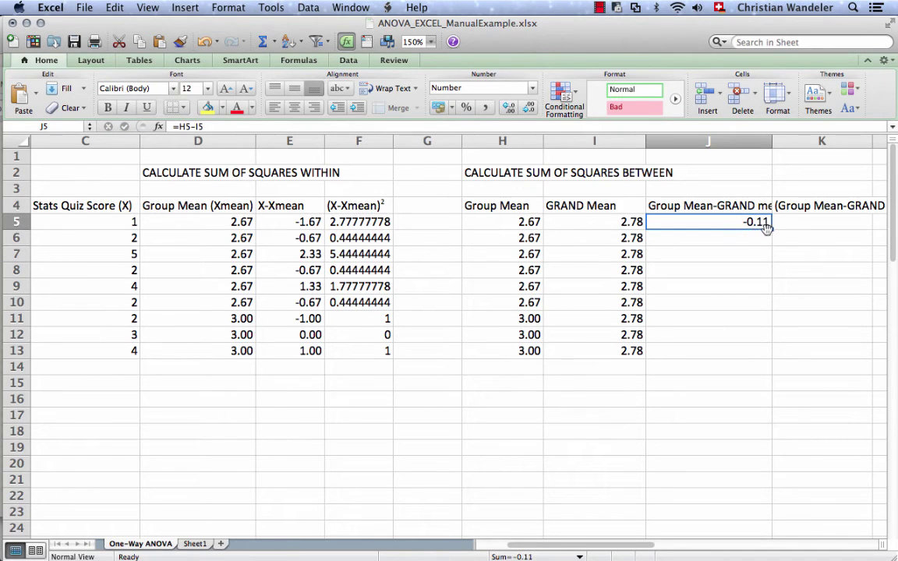
left_click_drag(770, 230, 768, 357)
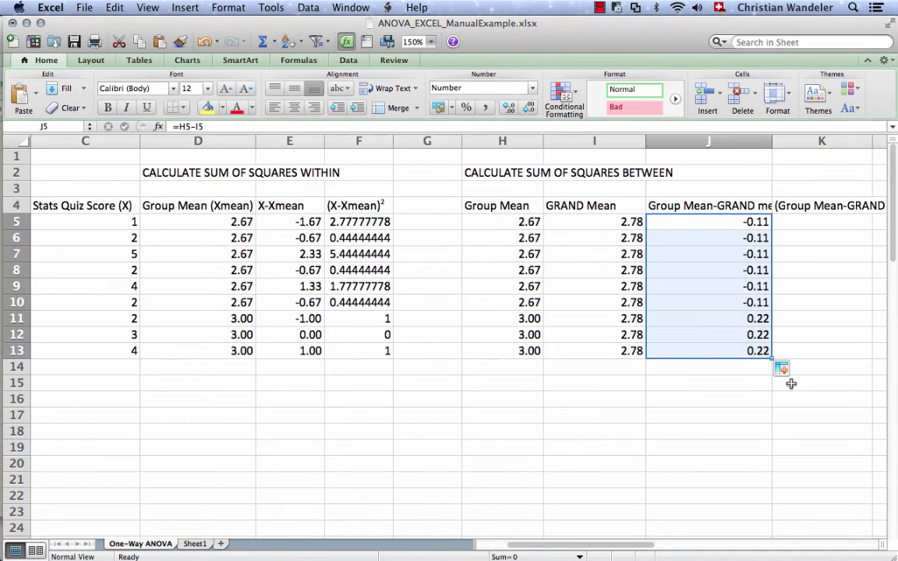
Enter =J5*J5 in K5 to square the deviation from the grand mean, and fill the formula down to K13
scroll(791, 383, "right", 2)
left_click(682, 220)
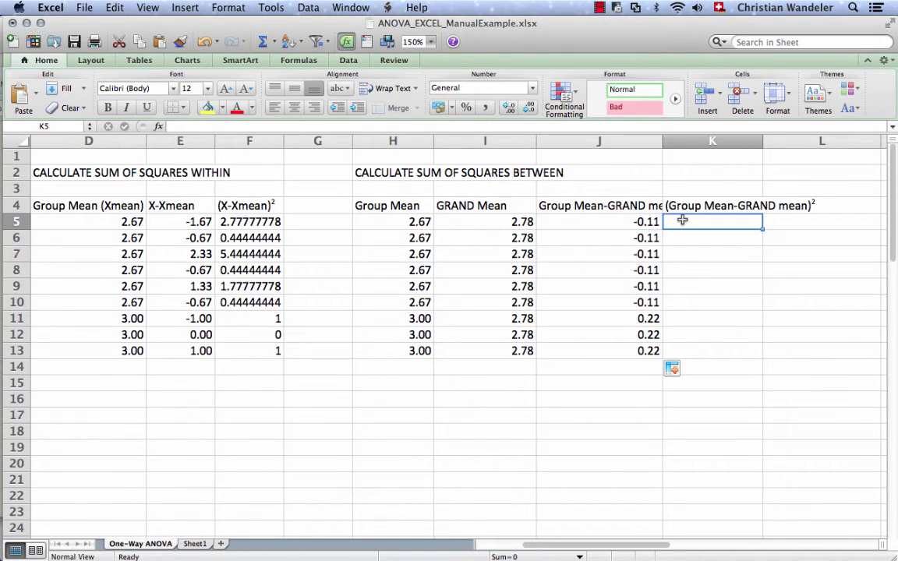
type("=")
left_click(616, 227)
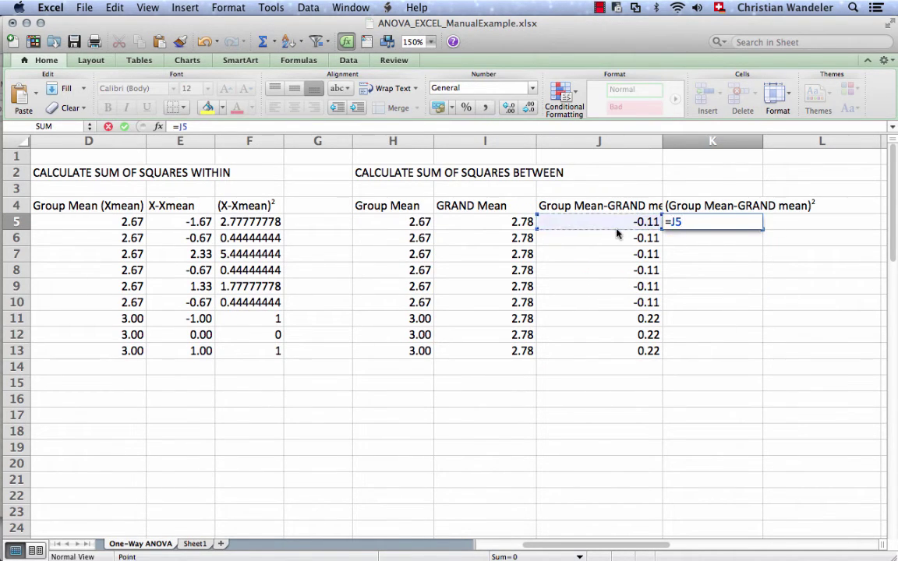
type("*")
left_click(615, 223)
key("Return")
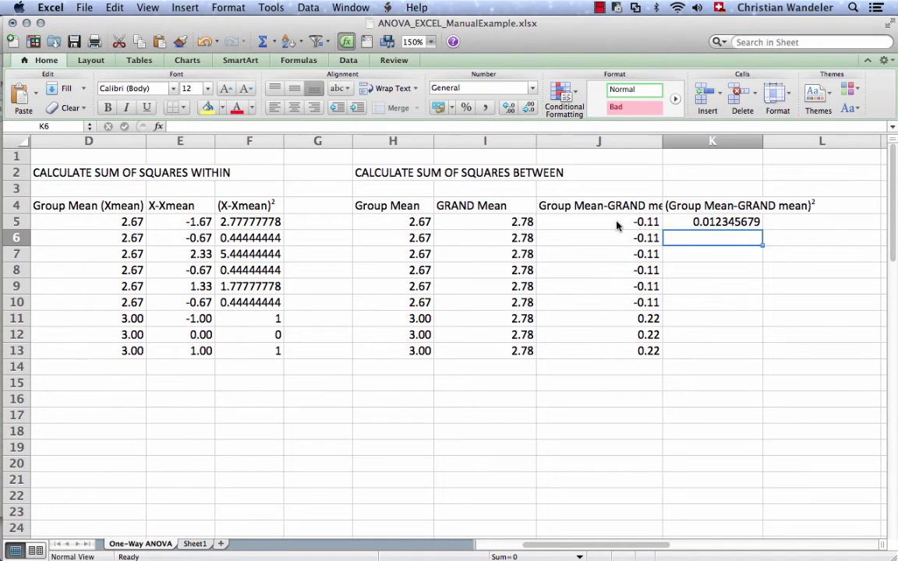
left_click(747, 225)
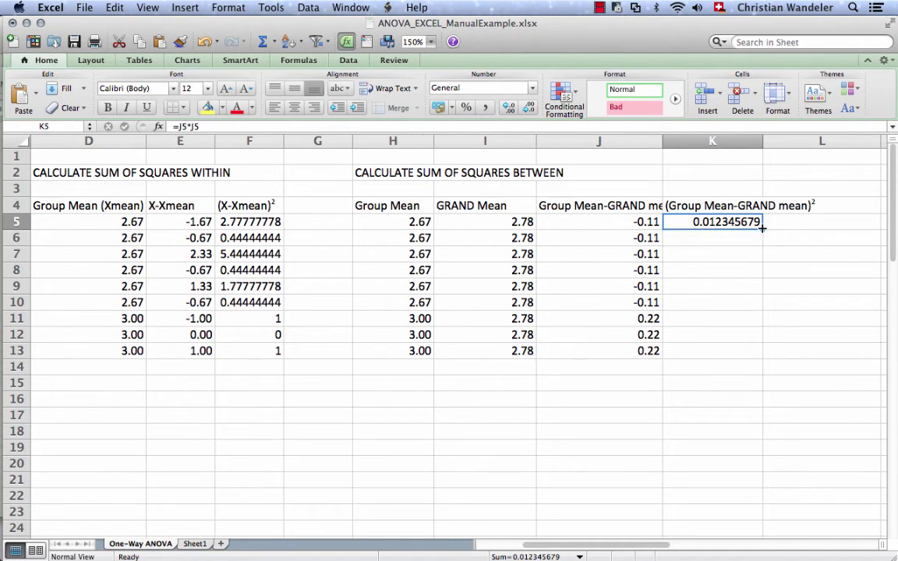
left_click_drag(761, 226, 762, 355)
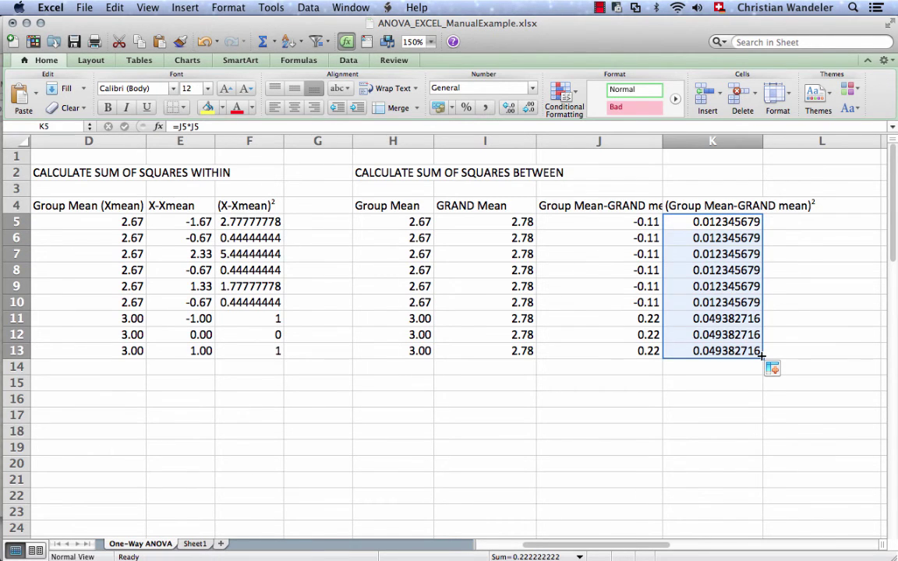
Check which range the SUM OF SQUARES BETWEEN formula in K26 adds up
scroll(762, 357, "down", 7)
left_click(726, 431)
double_click(726, 430)
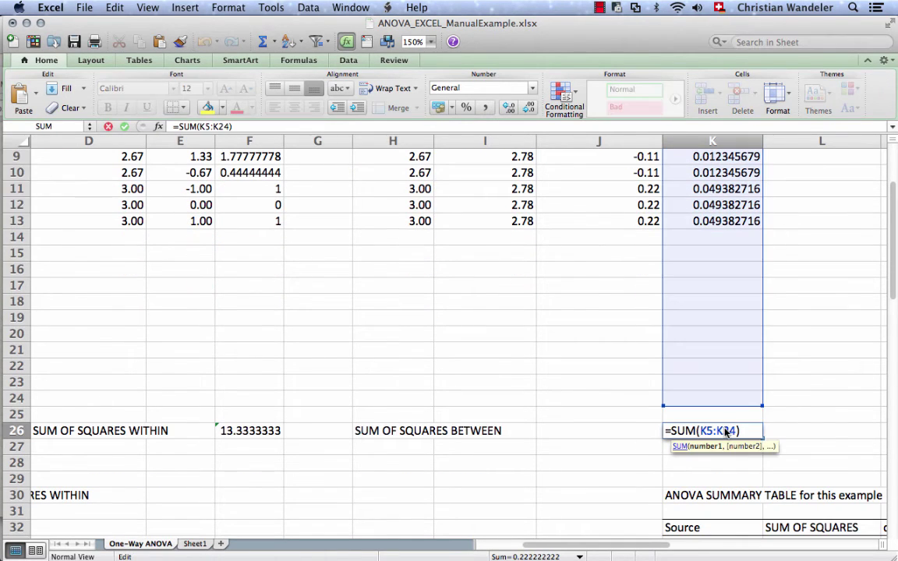
scroll(711, 366, "up", 7)
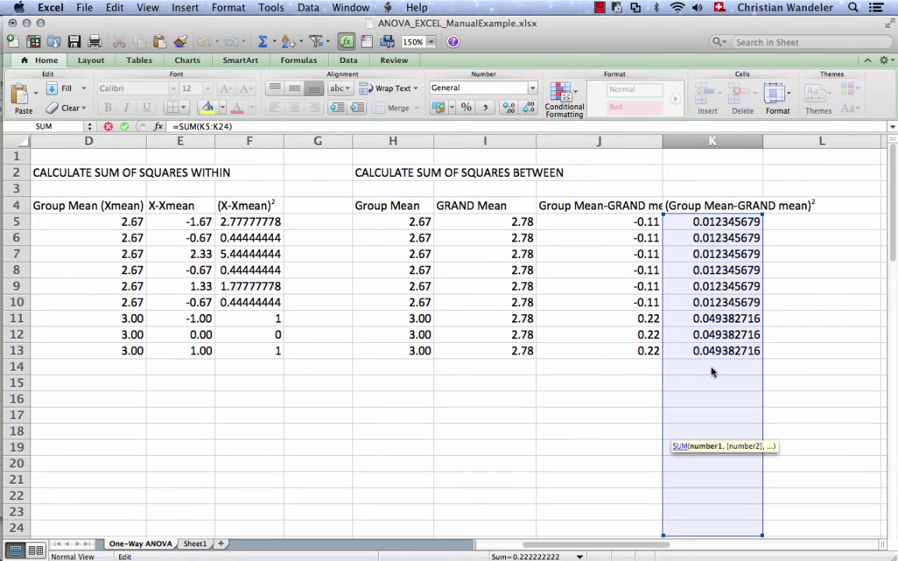
key("Escape")
Check which cell the BETWEEN Groups sum of squares in L33 of the ANOVA summary table refers to
scroll(725, 308, "down", 15)
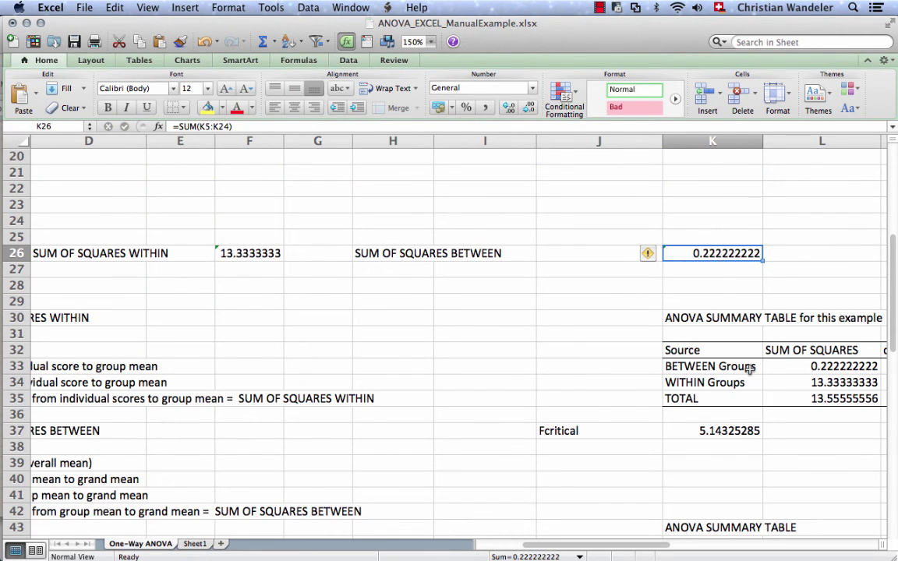
scroll(675, 333, "right", 4)
left_click(538, 366)
type("=K26")
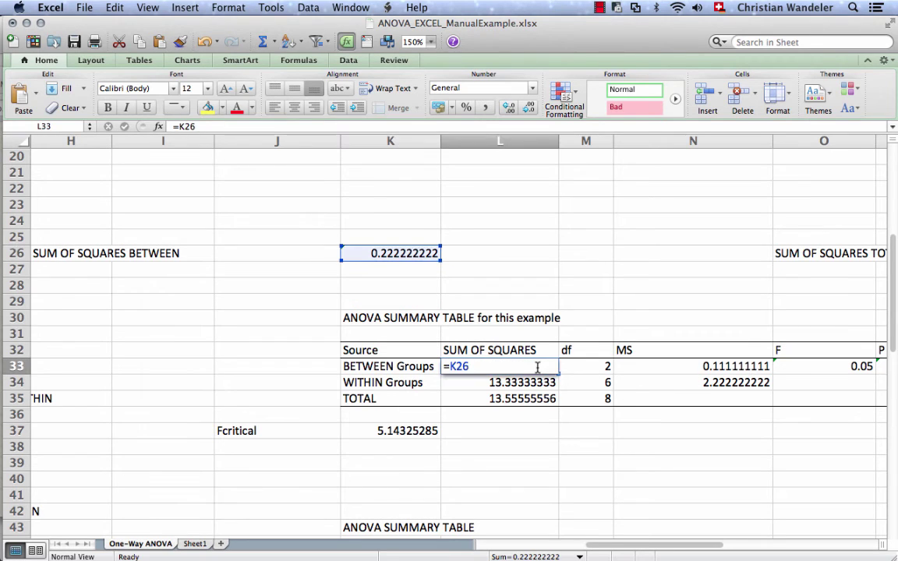
key("Return")
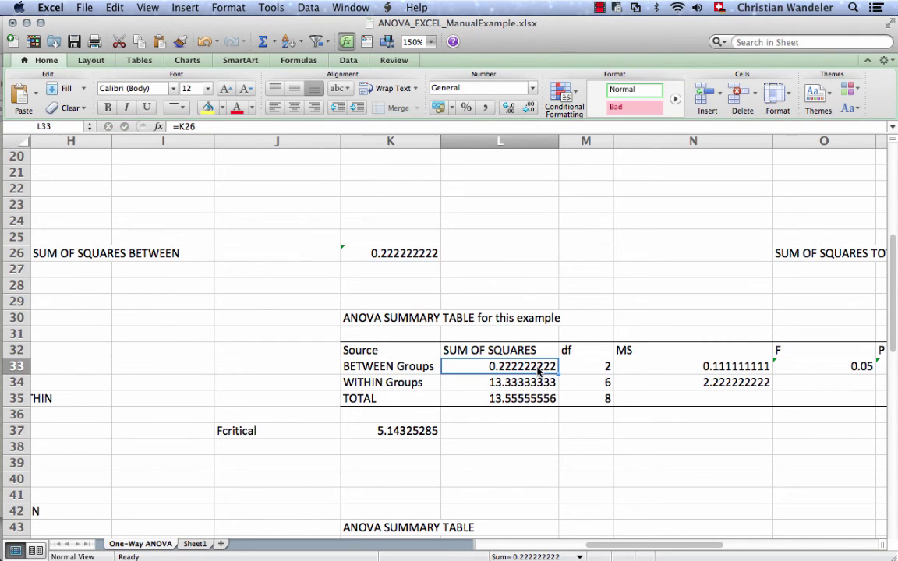
Examine the BETWEEN Groups df in M33 and the MS formulas for both sources in N33 and N34
scroll(579, 376, "right", 1)
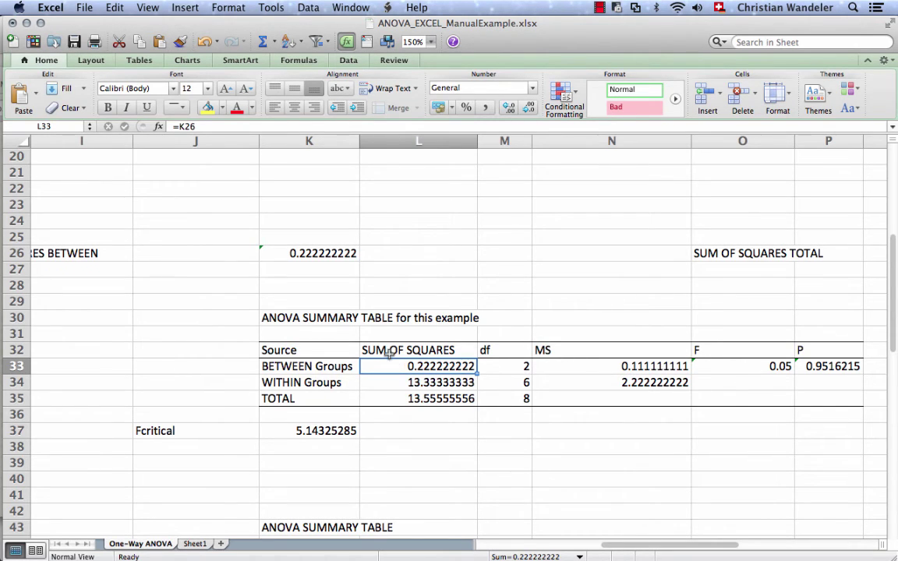
left_click(498, 368)
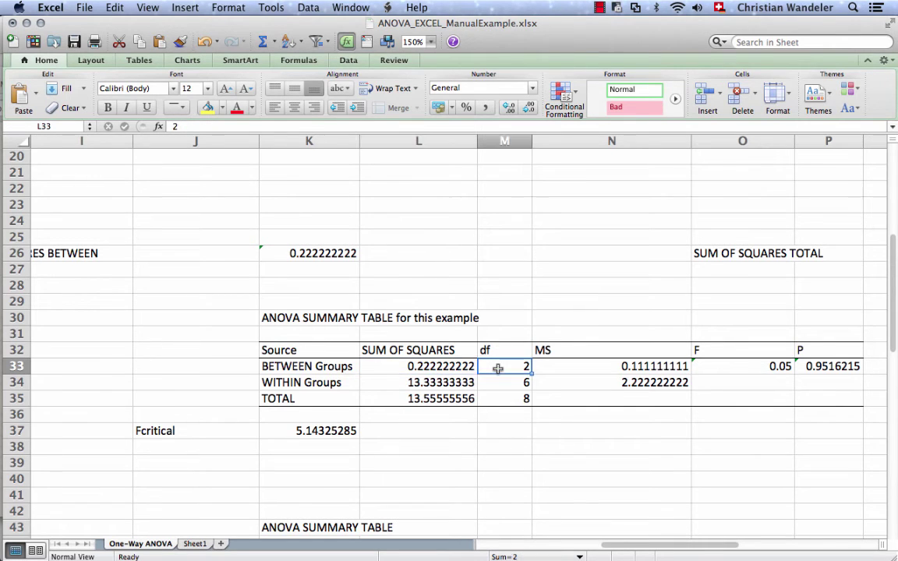
left_click(574, 368)
double_click(573, 368)
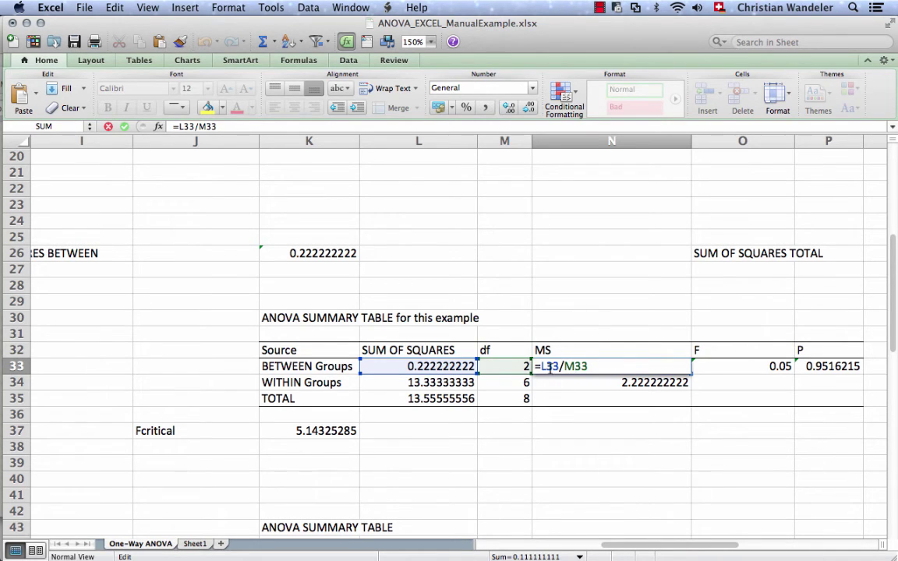
key("Return")
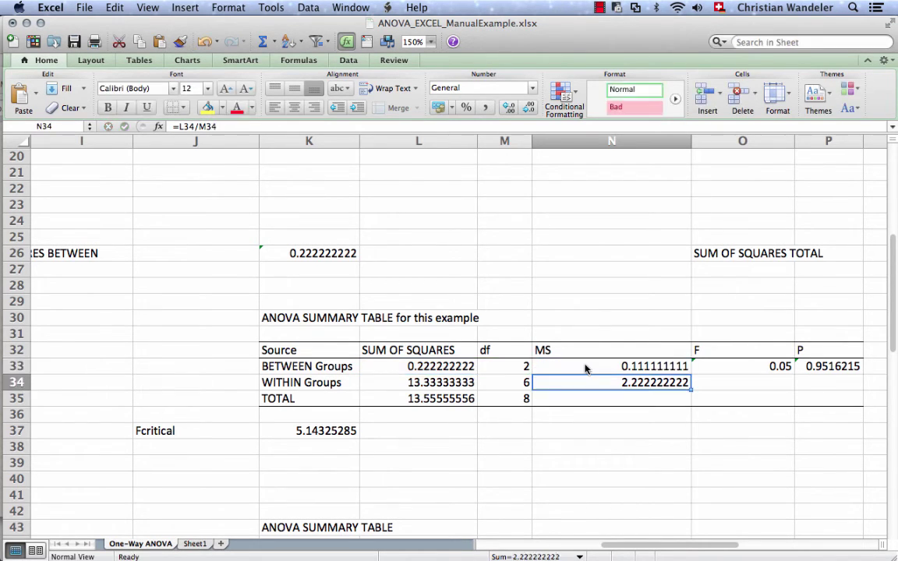
double_click(587, 381)
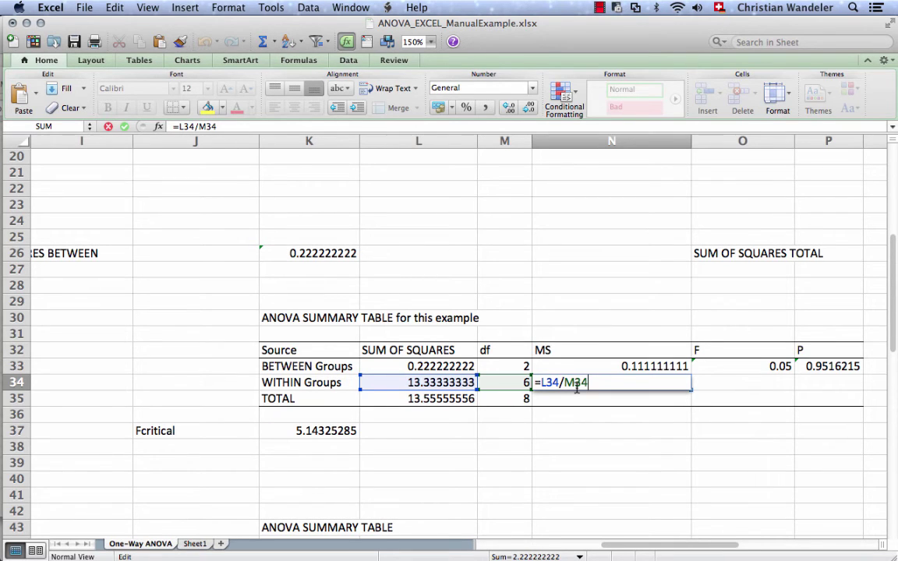
key("Return")
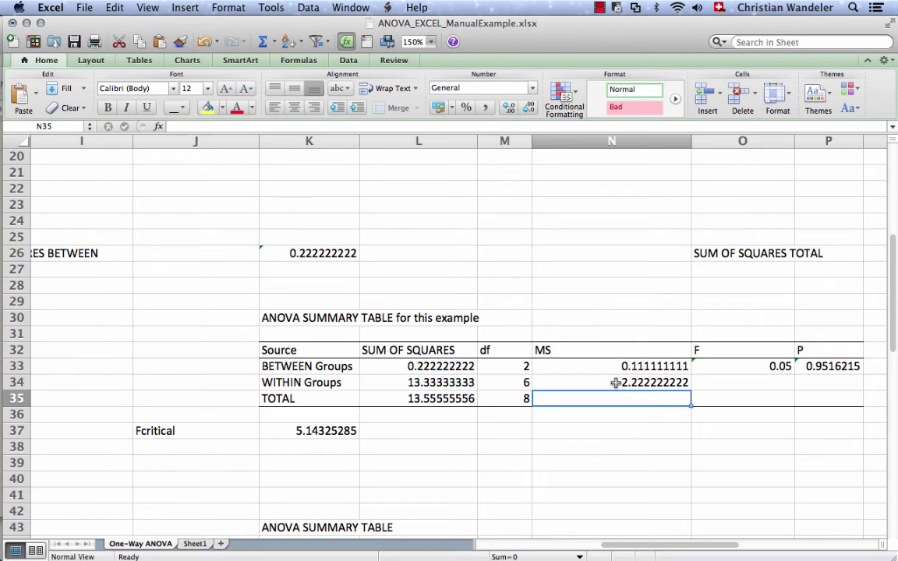
Examine the F formula in O33 and the P formula in P33 of the ANOVA summary table
left_click(726, 367)
double_click(726, 366)
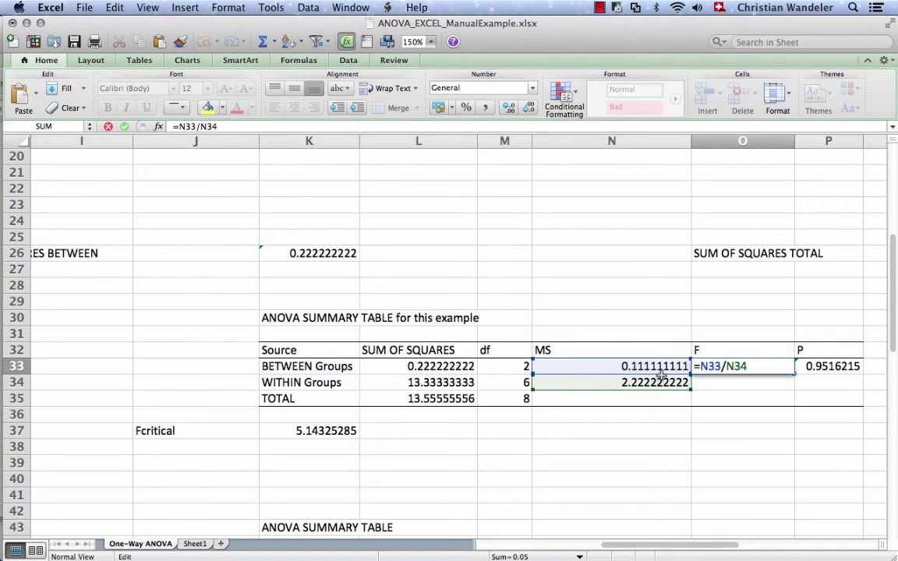
key("Return")
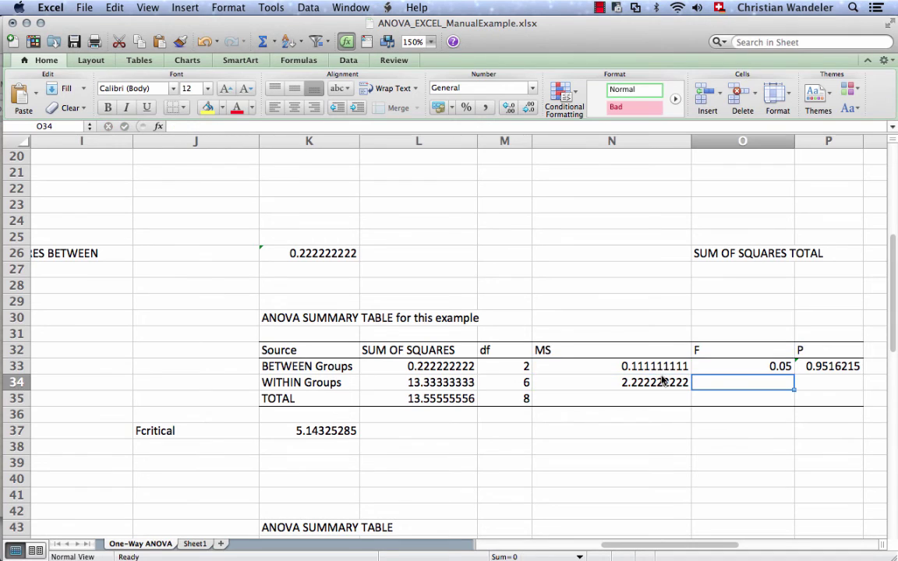
double_click(844, 366)
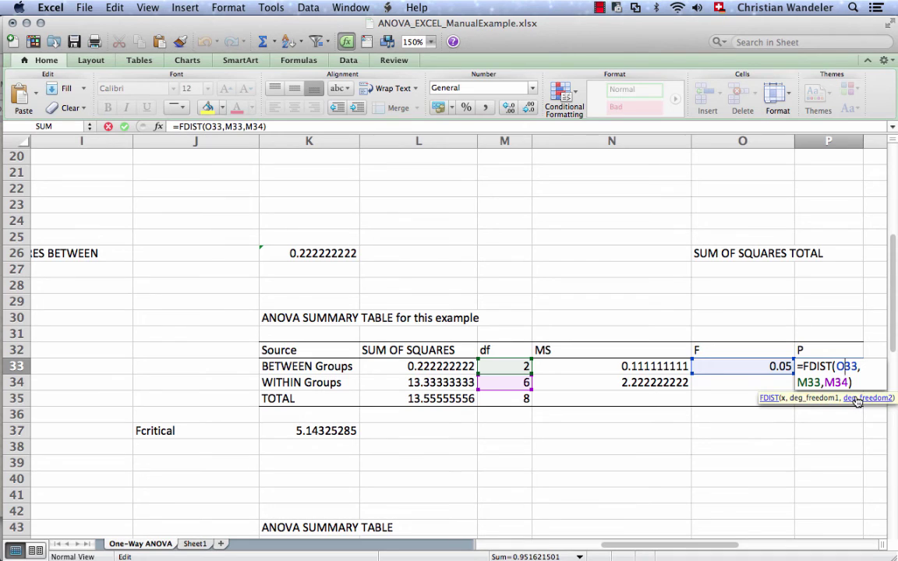
key("Return")
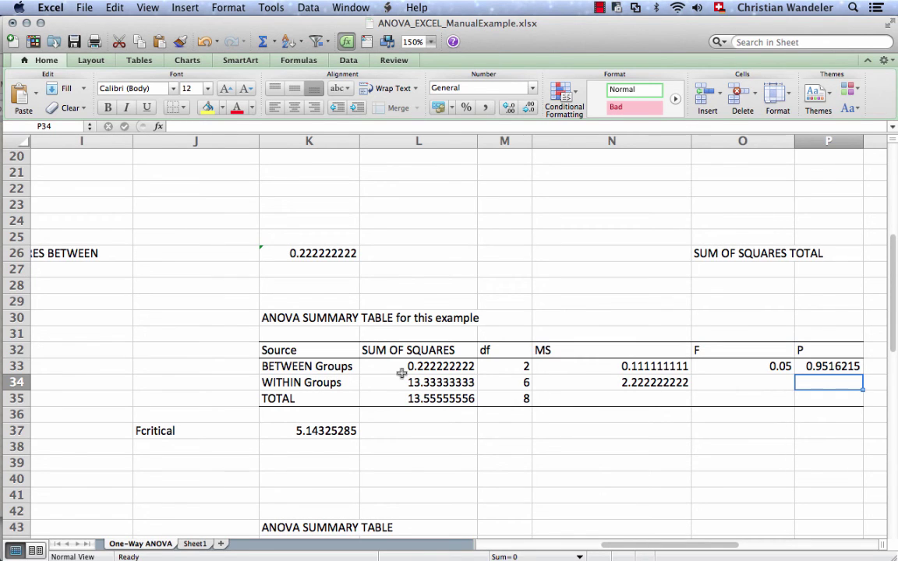
Review the whole ANOVA summary table for this example, including its F value in O33 and P value in P33
left_click_drag(302, 350, 823, 406)
left_click(812, 396)
left_click(749, 367)
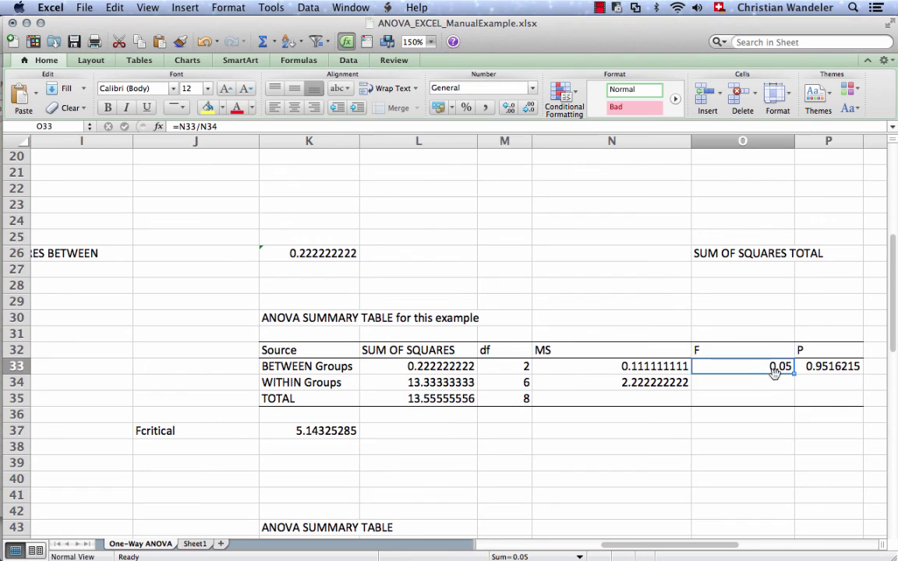
left_click(818, 368)
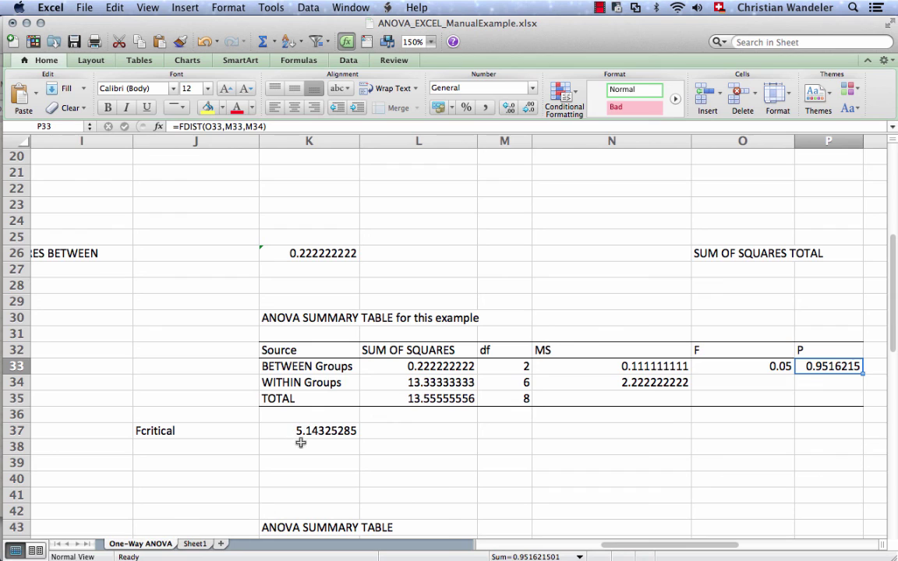
Examine the Fcritical formula in K37 and compare the F value in O33 with the critical value
double_click(290, 432)
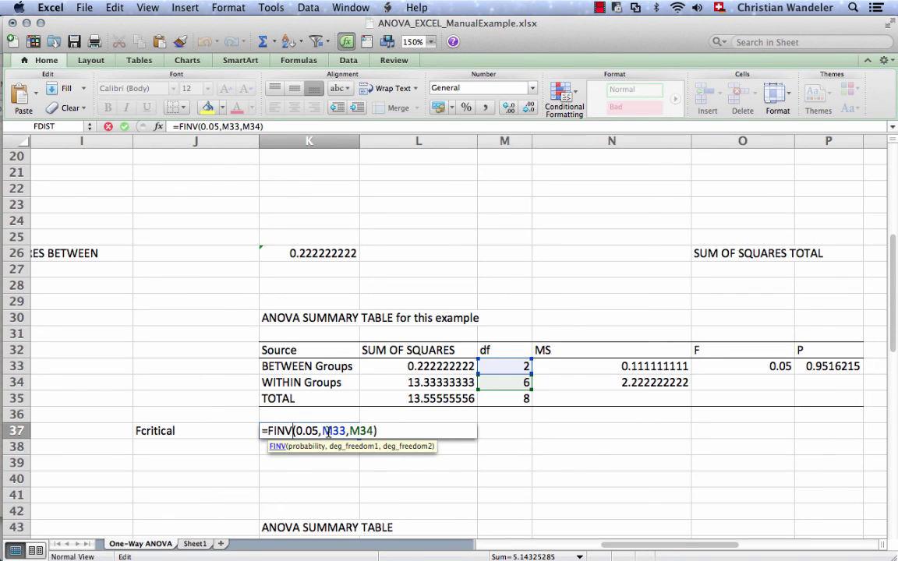
left_click(374, 431)
key("Return")
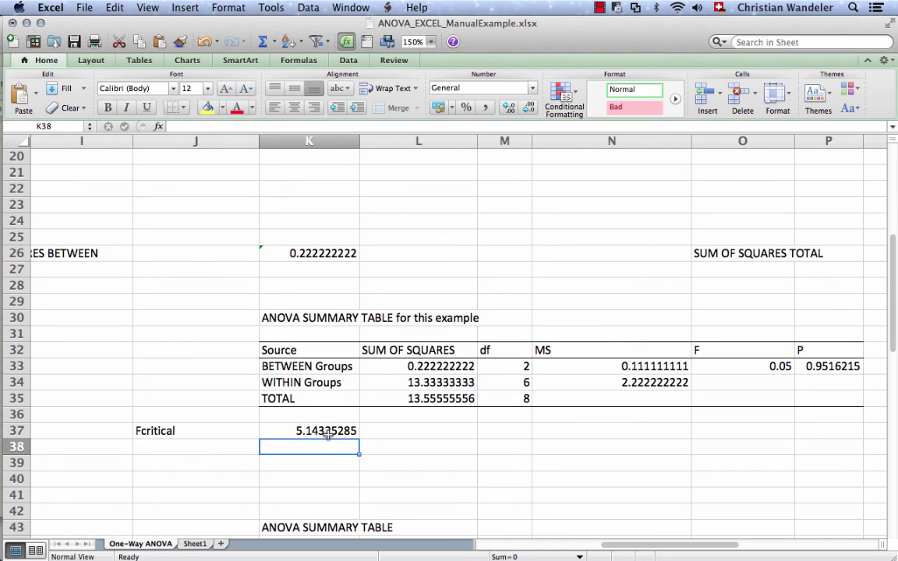
left_click(758, 368)
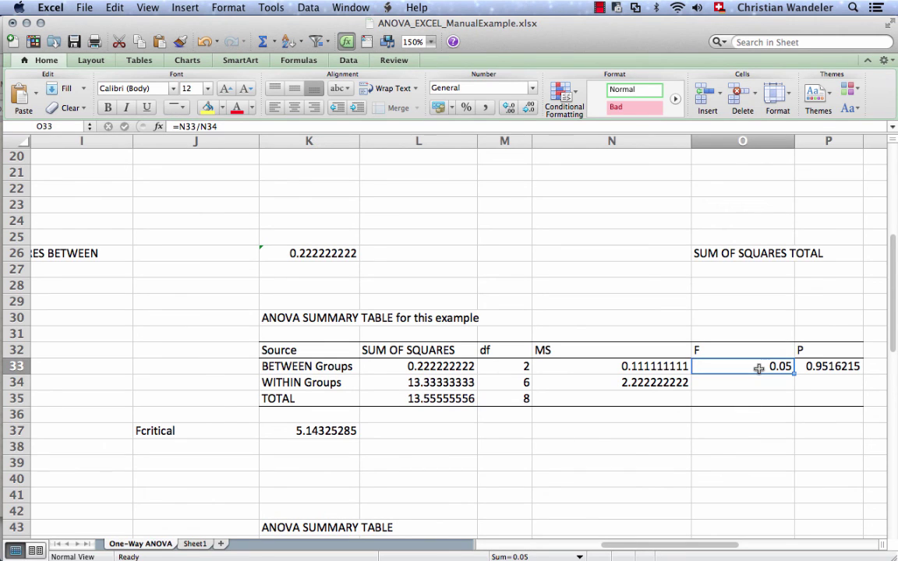
left_click(288, 431)
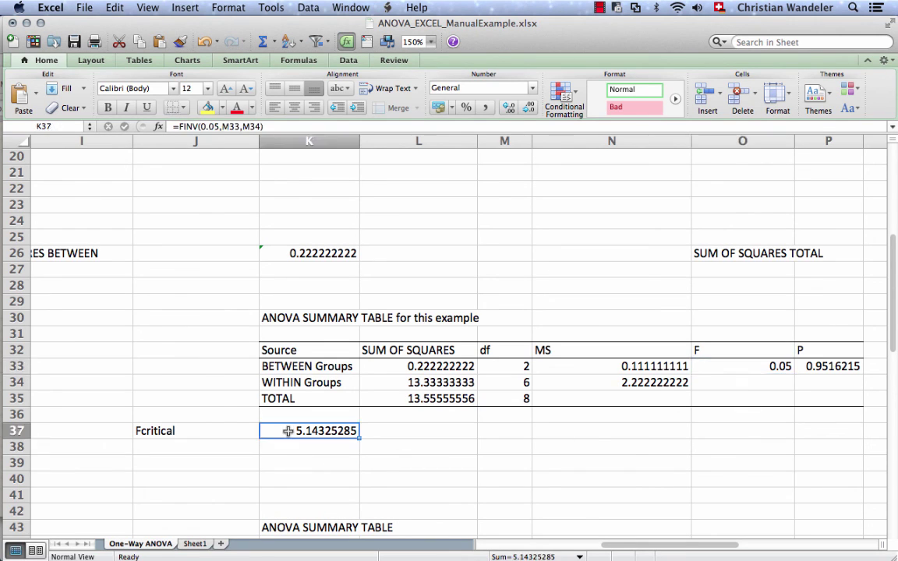